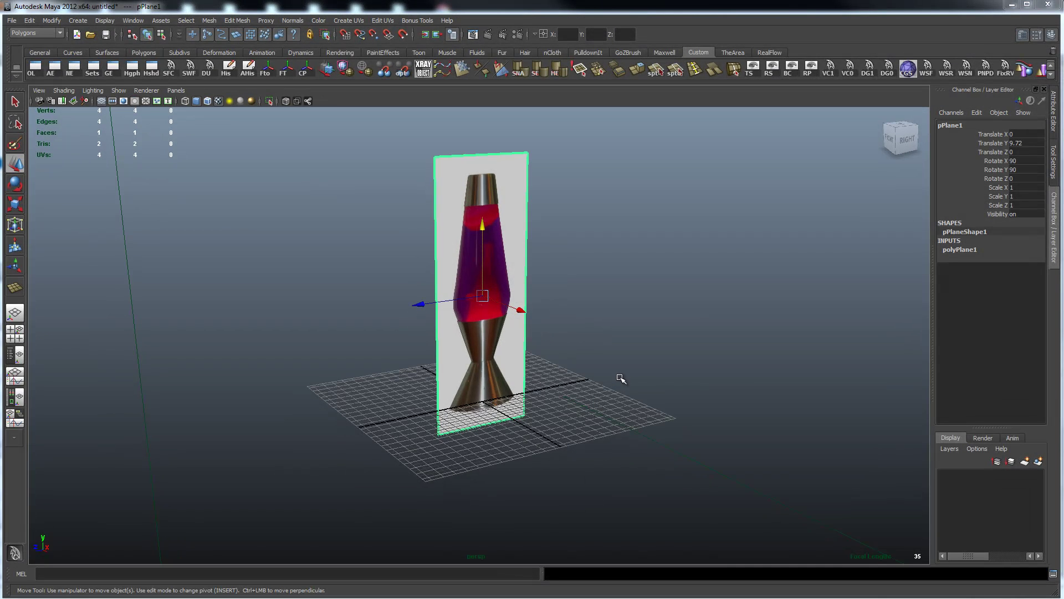
Show the Outliner alongside the perspective view.
alt+drag(622, 356, 628, 380)
scroll(614, 385, up, 3)
scroll(613, 382, up, 2)
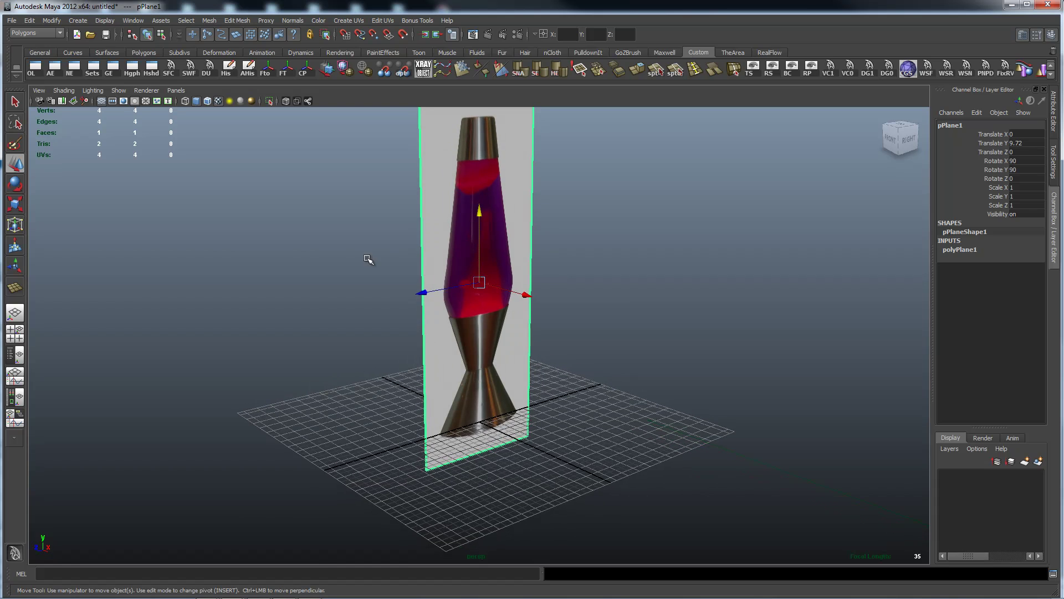
click(16, 355)
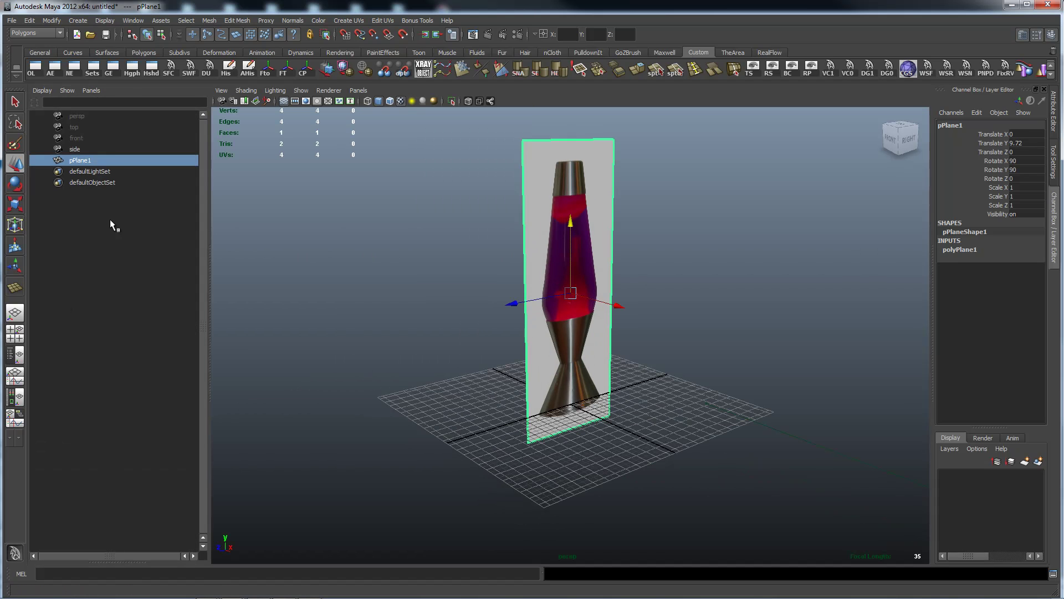
click(98, 147)
click(273, 195)
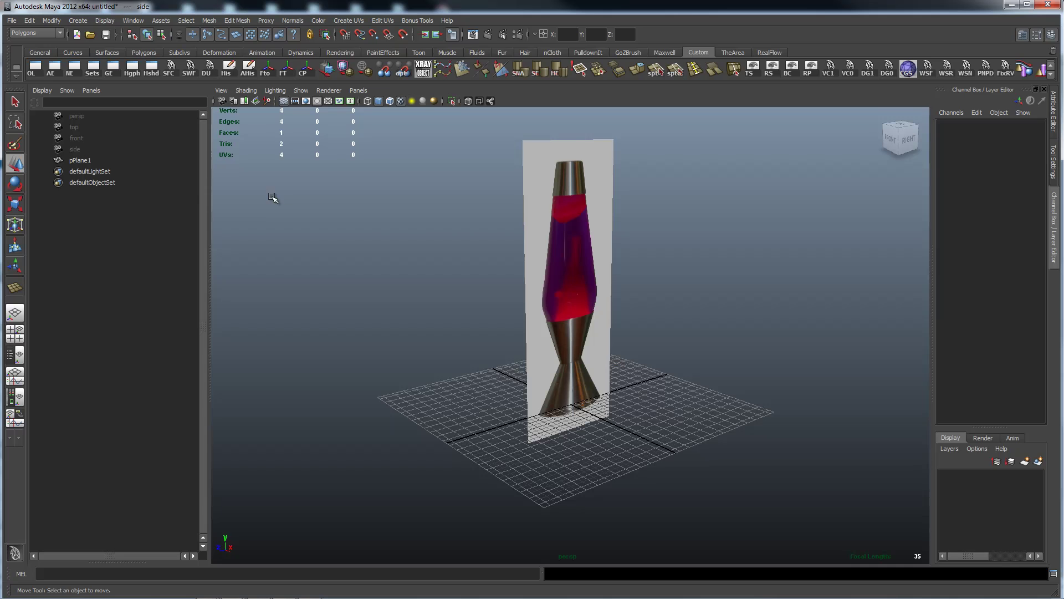
Move the lava lamp image plane back along X, off the grid, to about -18.54.
click(580, 241)
drag(615, 304, 499, 294)
alt+drag(699, 309, 567, 395)
mouse_move(712, 281)
alt+mouse_down()
mouse_move(691, 259)
mouse_move(717, 270)
mouse_move(705, 281)
alt+mouse_up()
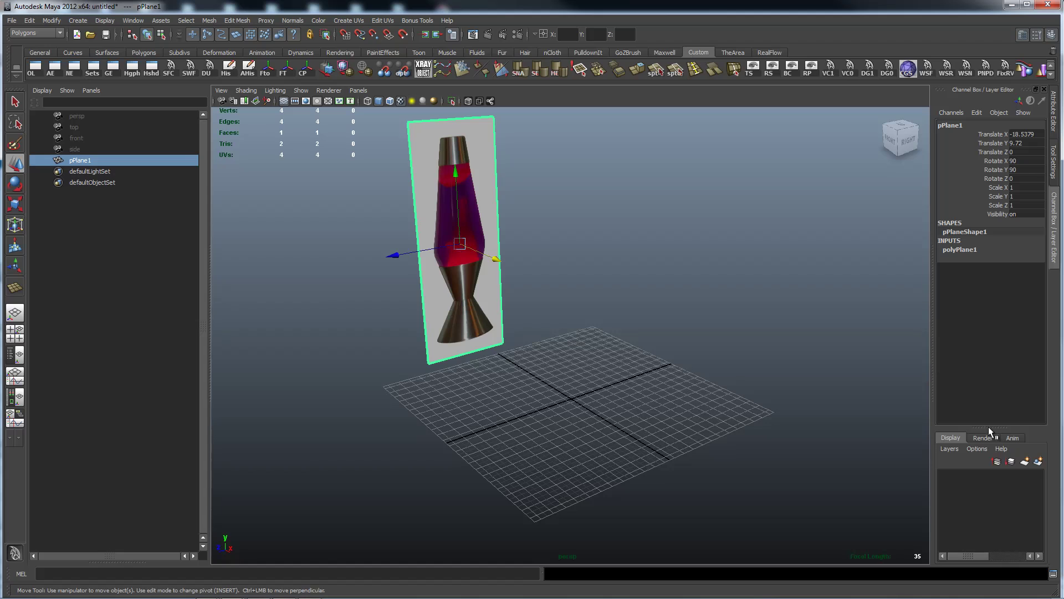
Create a display layer containing the selected image plane and name it ref_L.
click(1039, 462)
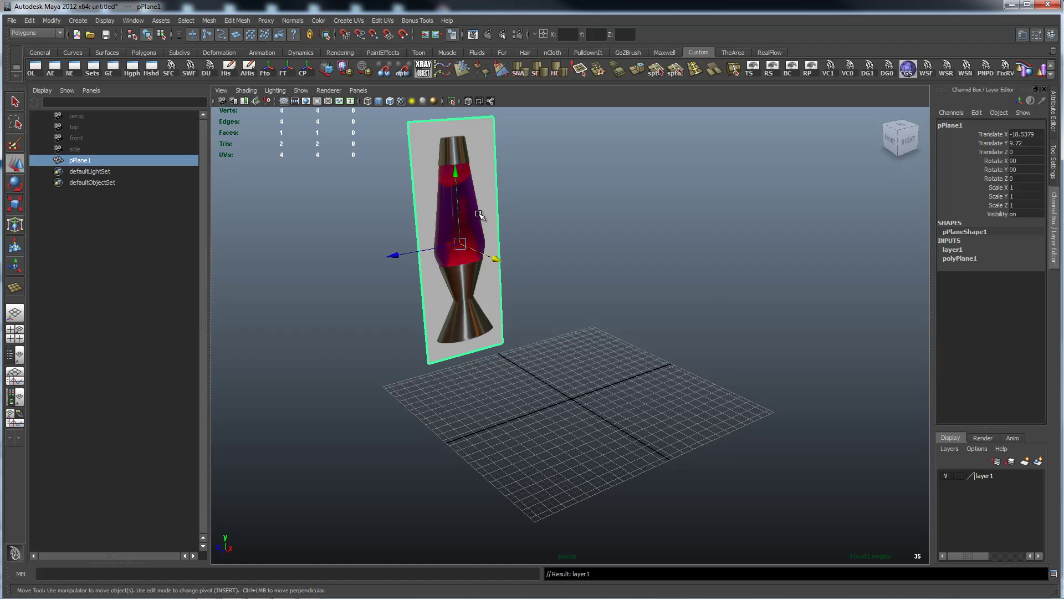
double_click(986, 476)
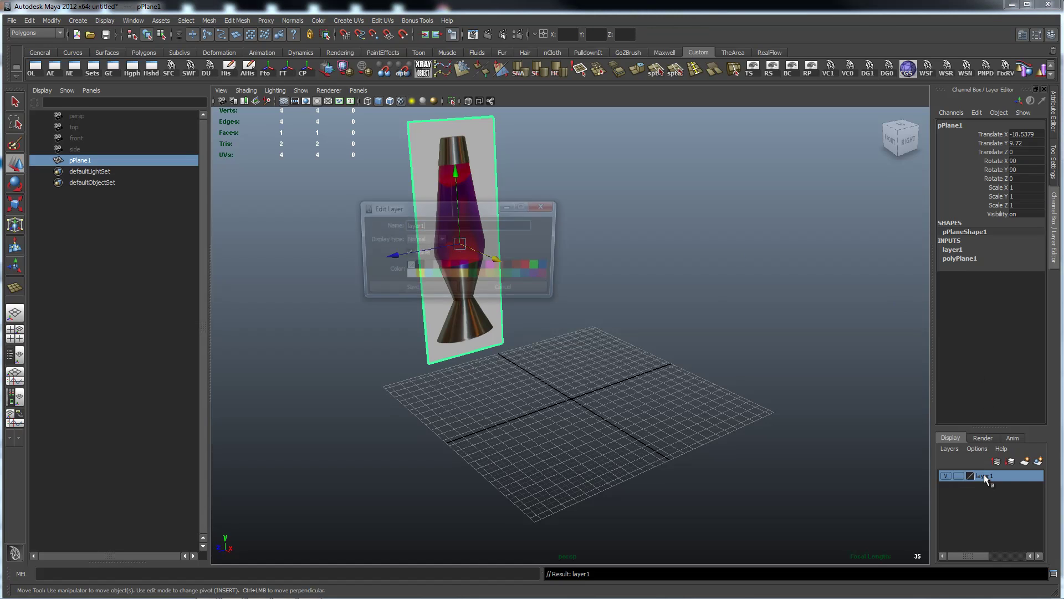
drag(454, 227, 367, 225)
text(ref_L)
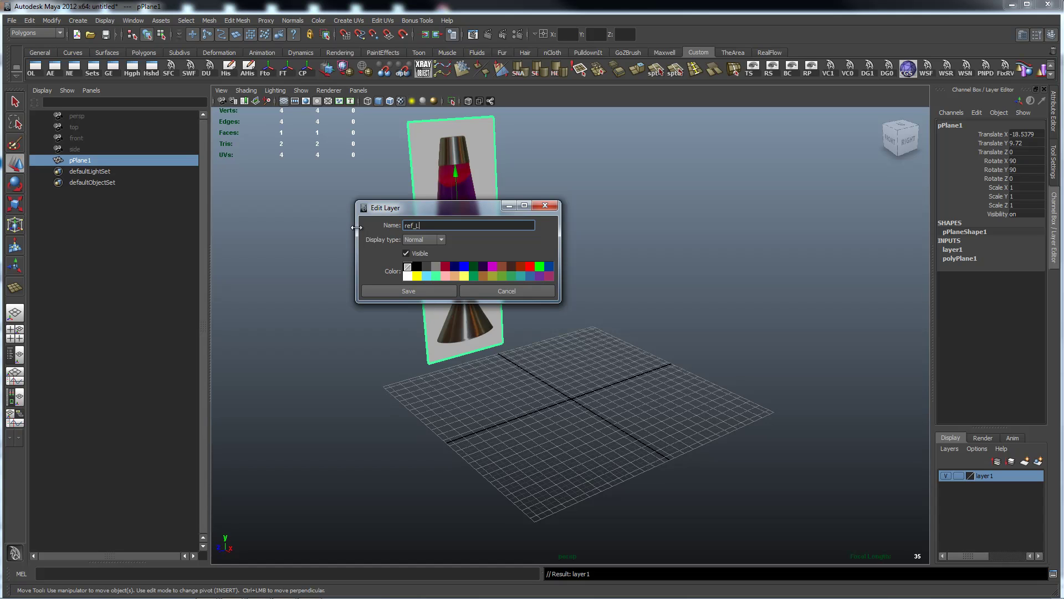
click(405, 291)
Hide and show the ref_L layer to check that it controls the image plane.
click(947, 477)
click(947, 477)
click(946, 476)
click(946, 476)
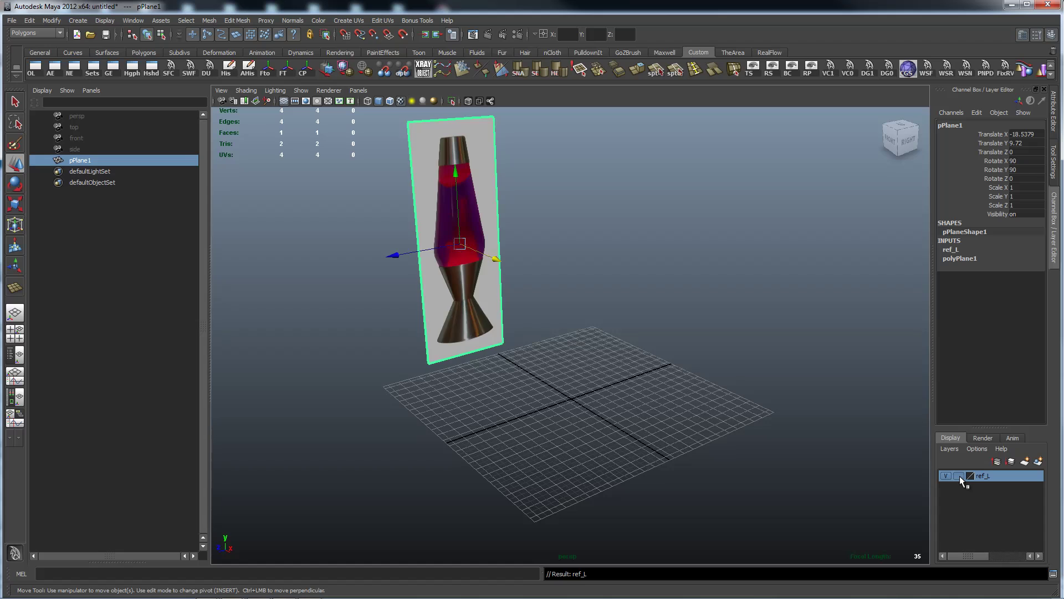
Set the ref_L layer's display type to Reference and test that the plane cannot be selected in the viewport.
click(959, 476)
click(960, 476)
click(703, 275)
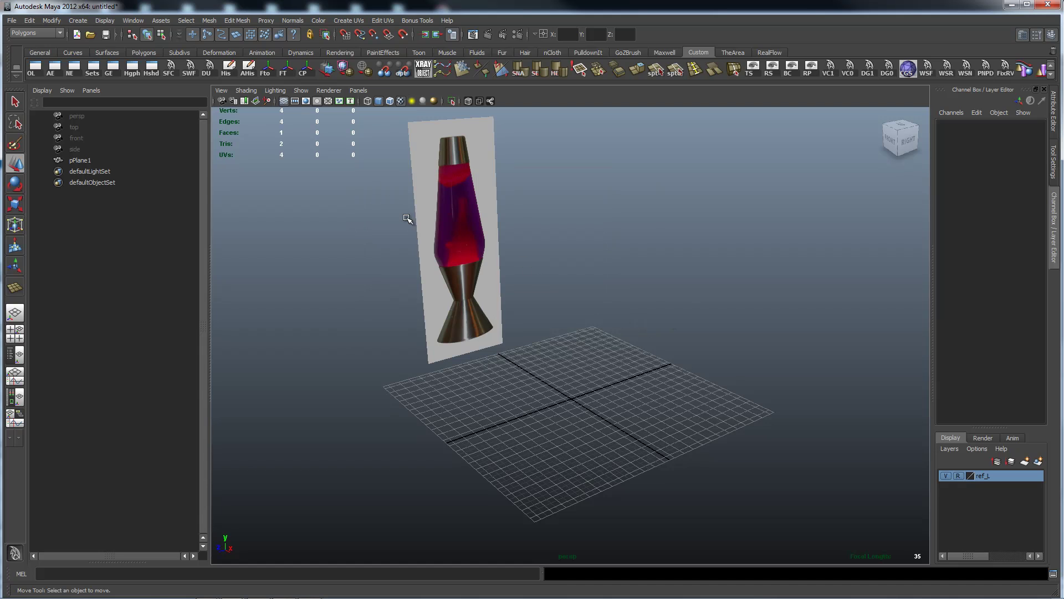
Rename the image plane object pPlane1 as ref_image.
alt+drag(774, 363, 701, 342)
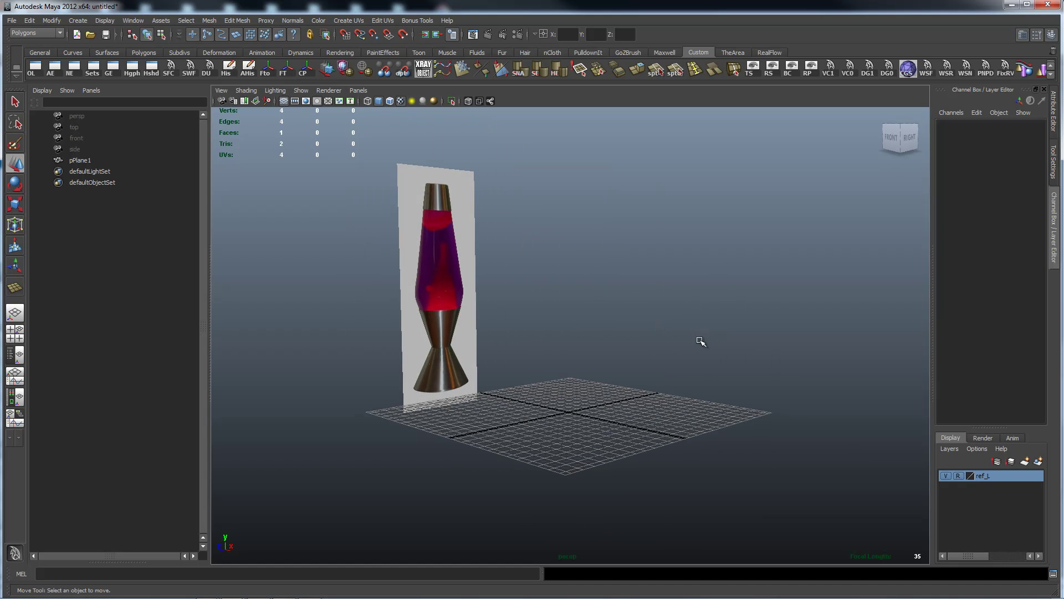
click(81, 159)
double_click(89, 160)
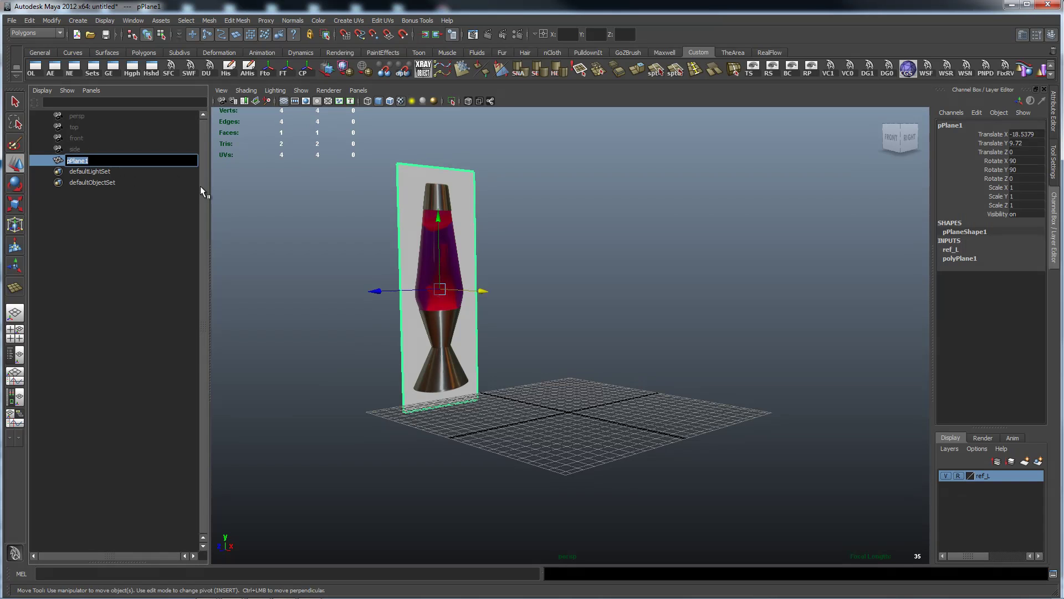
text(ref_image)
key(Return)
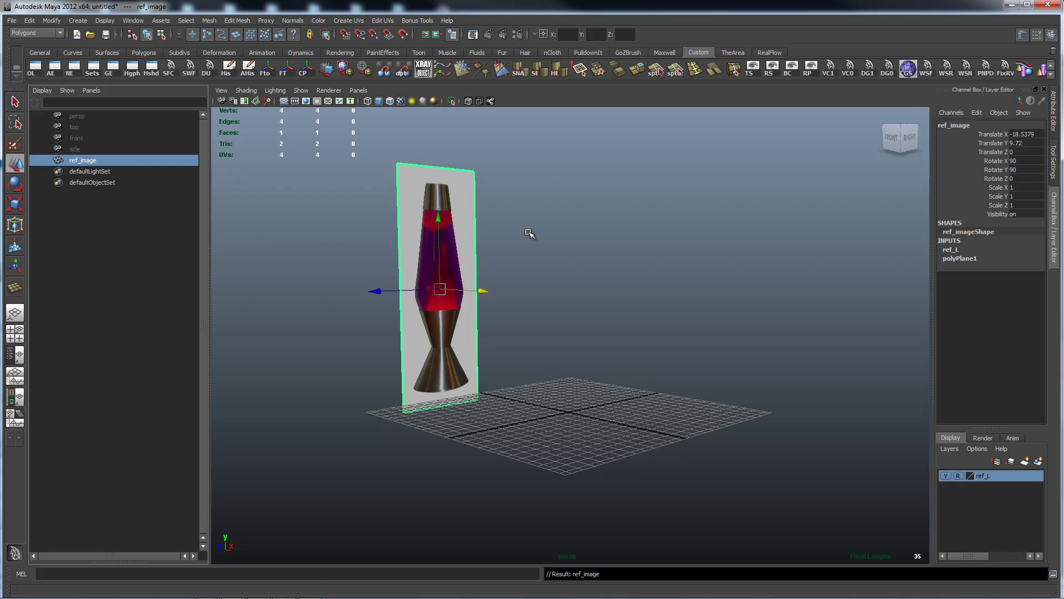
Switch the workspace back to a single full-size perspective view without the Outliner.
alt+drag(589, 270, 570, 272)
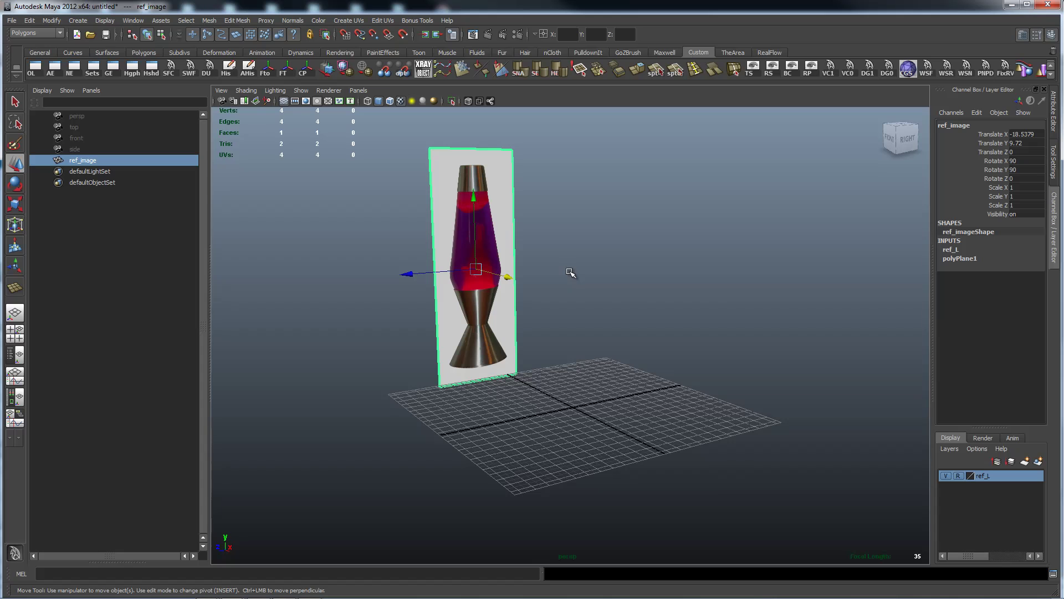
key(space)
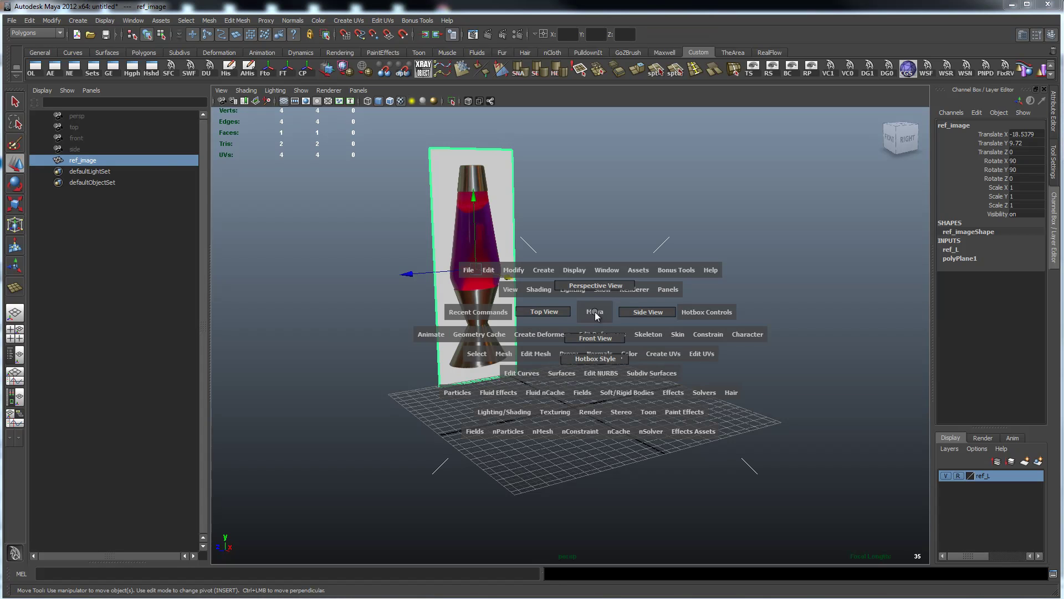
alt+drag(577, 288, 599, 286)
key(space)
key(space)
key(space)
key(space)
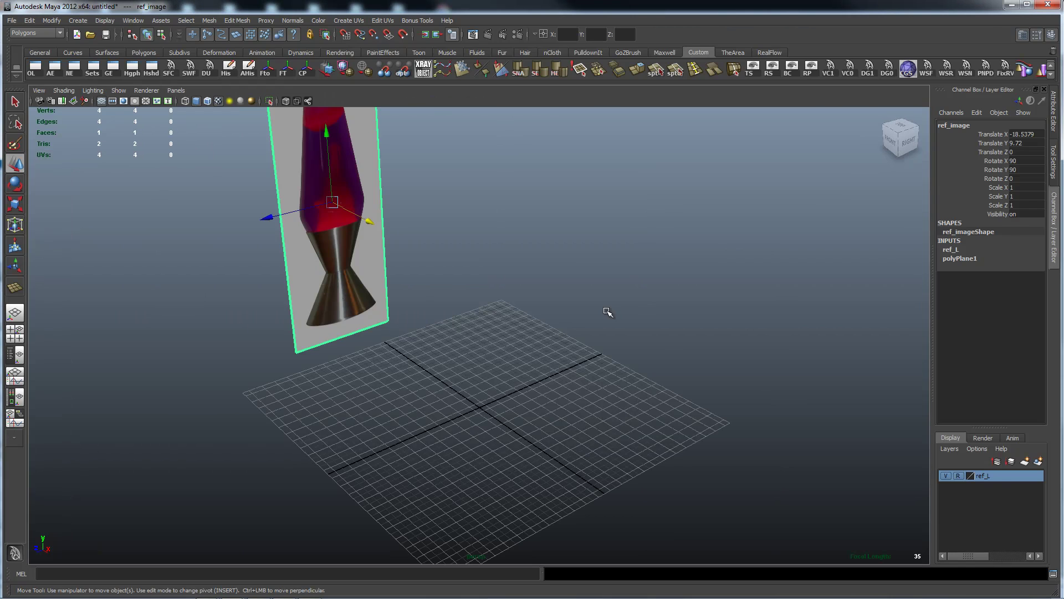
alt+drag(597, 297, 497, 331)
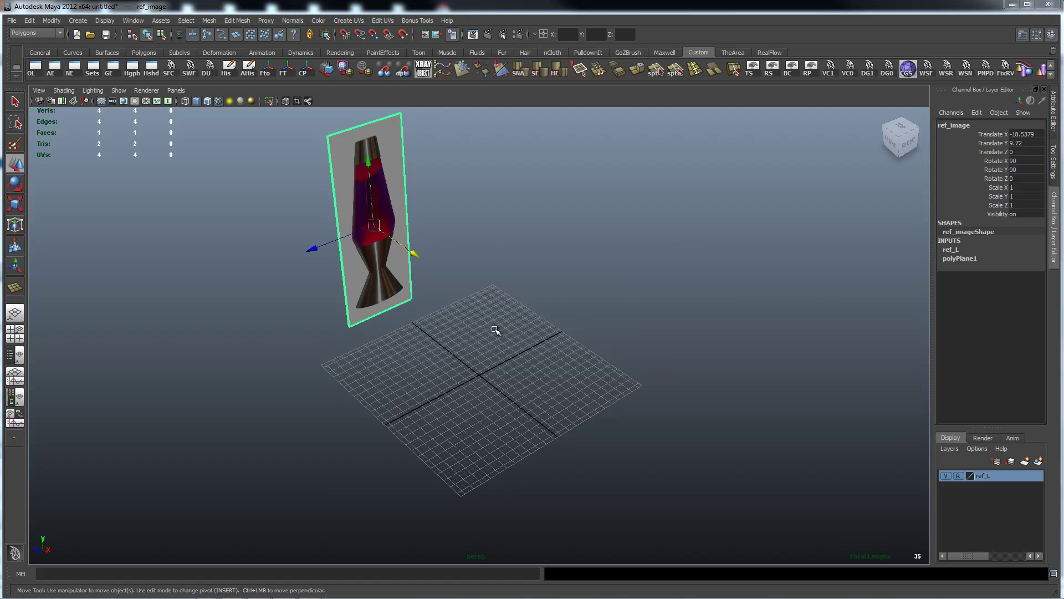
key(space)
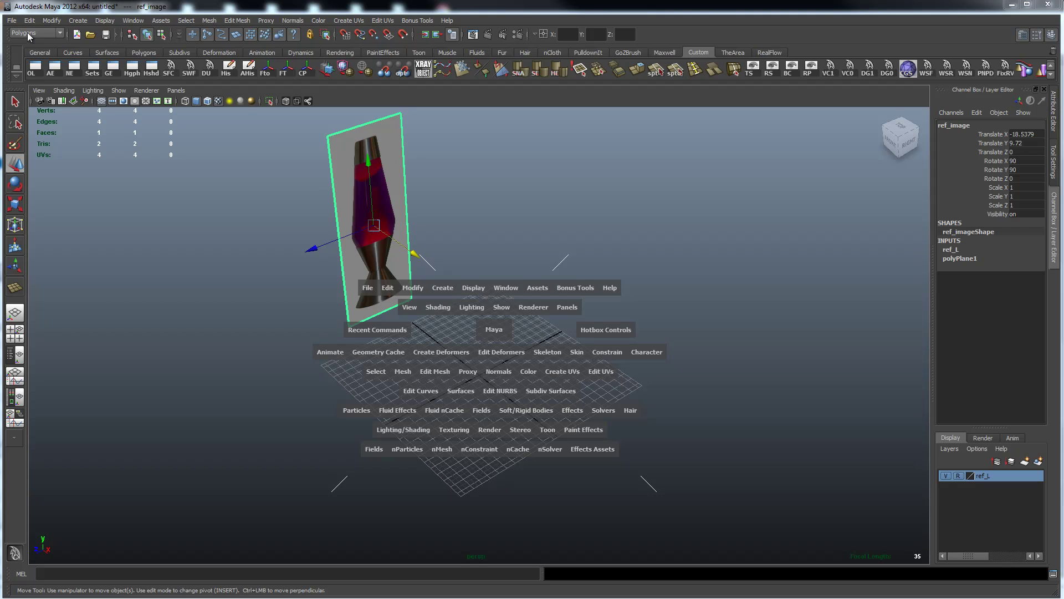
Cycle the menu set through Surfaces and Dynamics and back to Polygons.
click(62, 33)
click(40, 57)
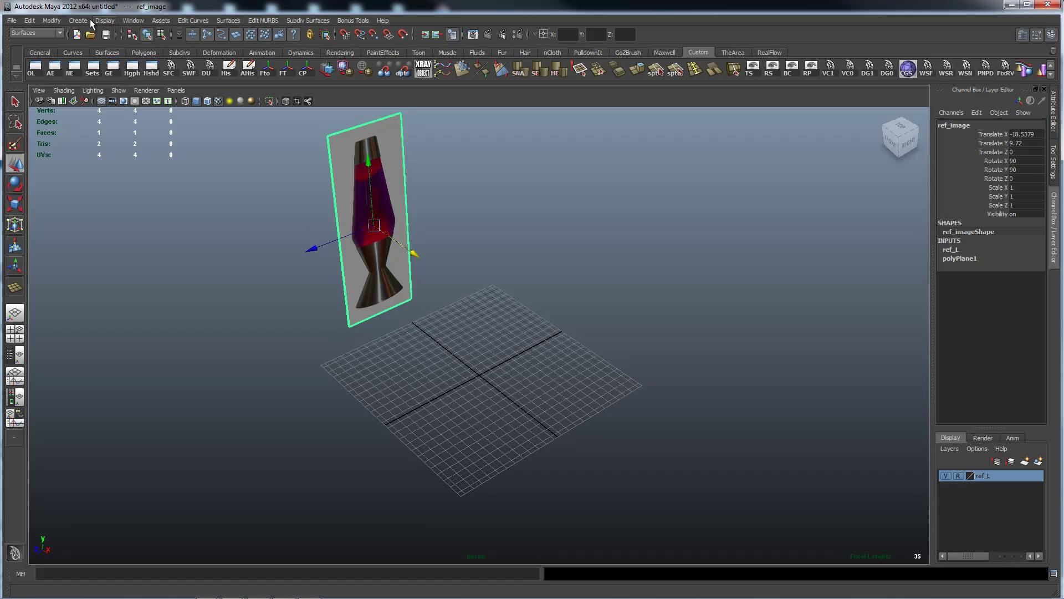
click(62, 35)
click(44, 65)
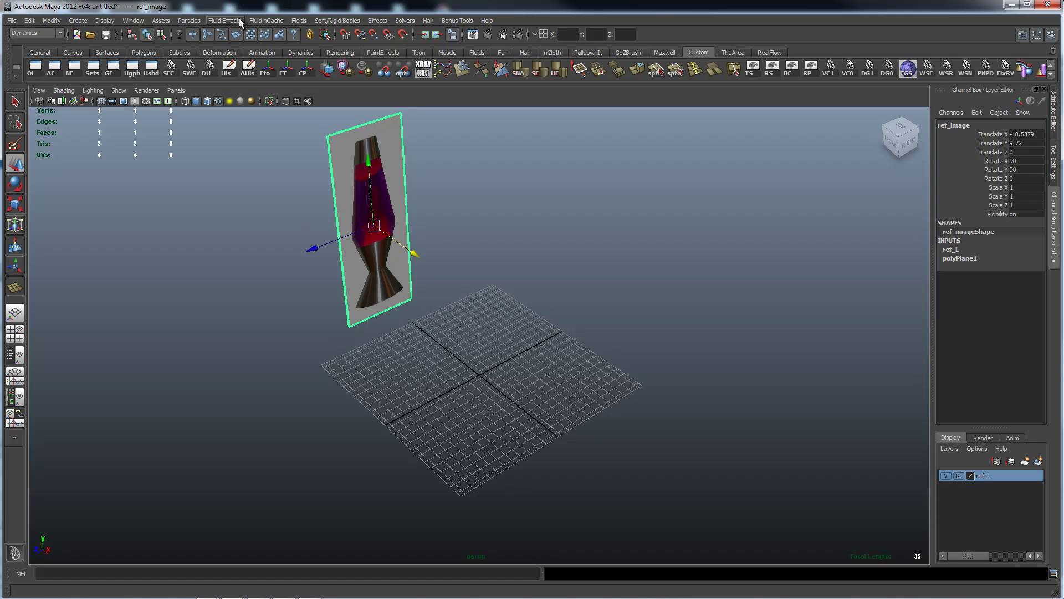
click(60, 33)
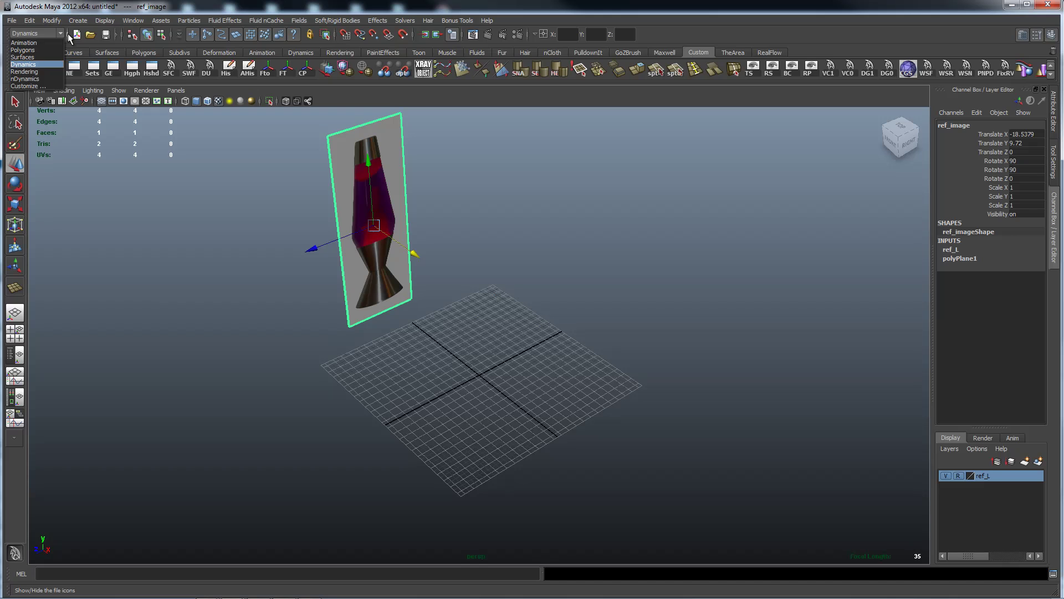
click(35, 50)
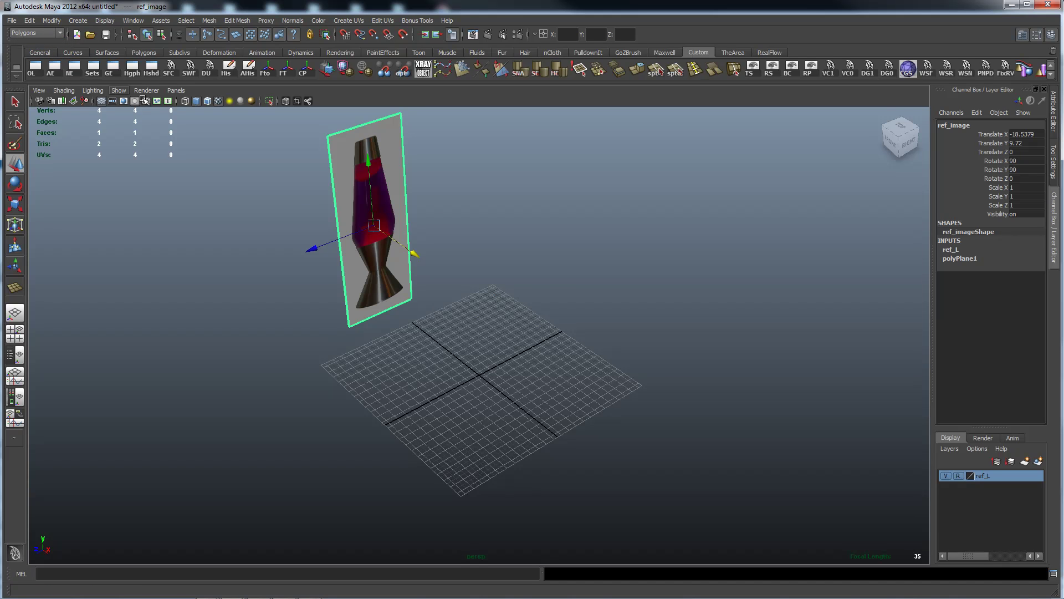
alt+drag(692, 321, 639, 301)
alt+middle_drag(639, 301, 675, 332)
key(space)
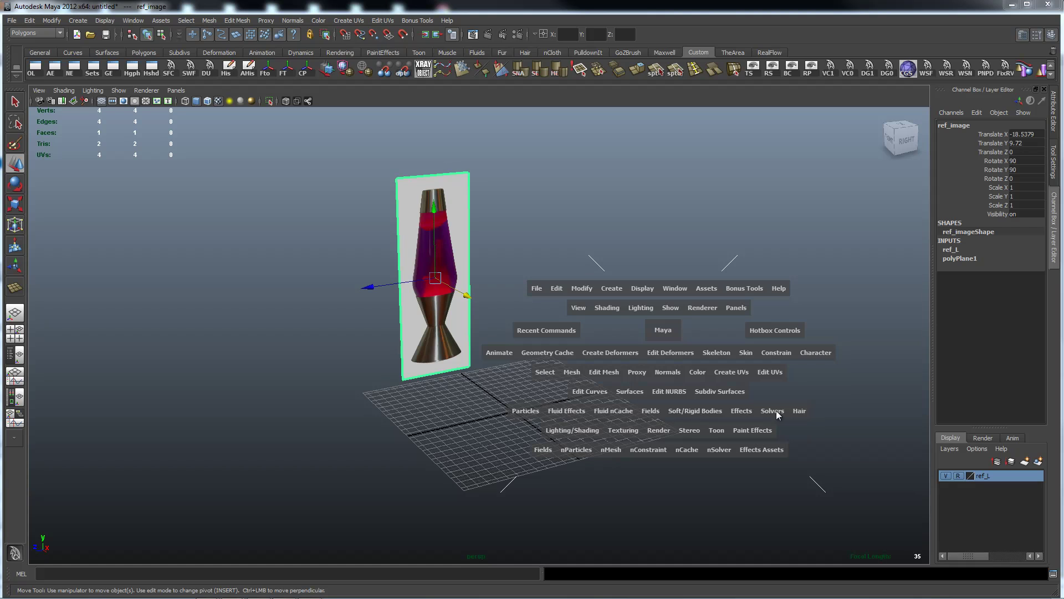
key(space)
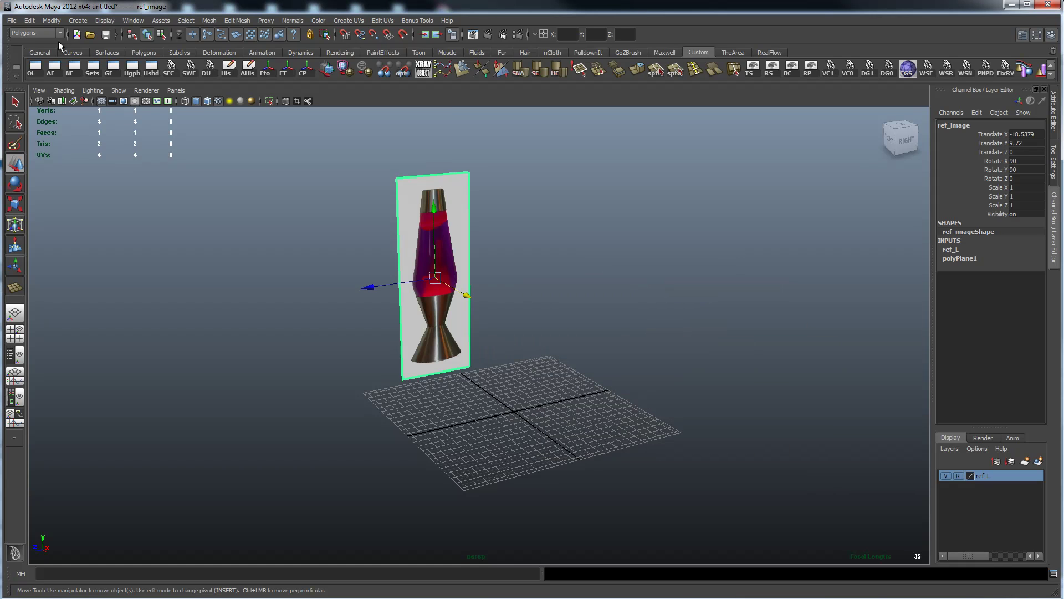
key(space)
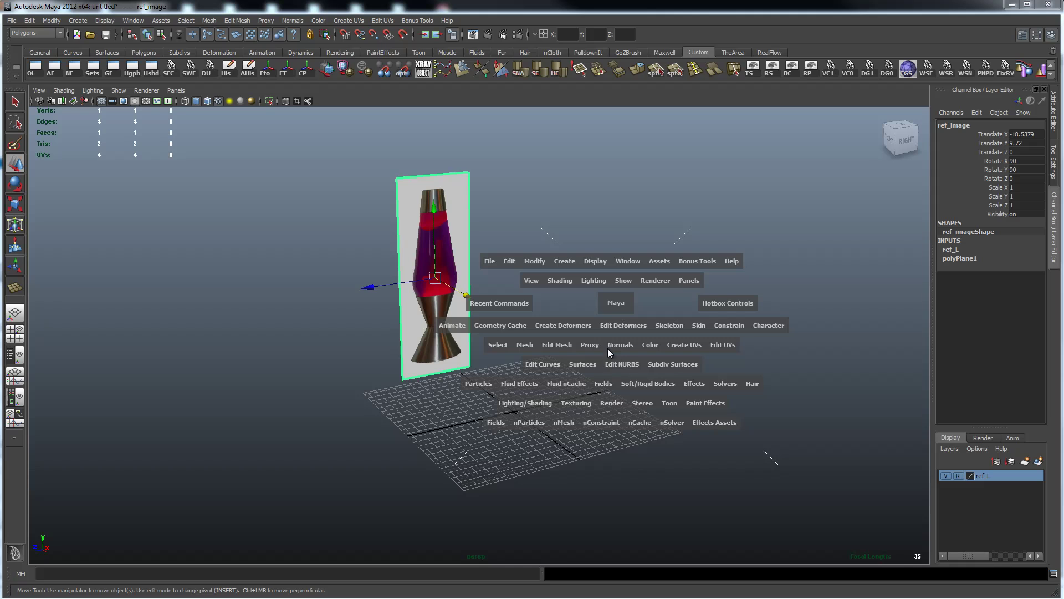
key(space)
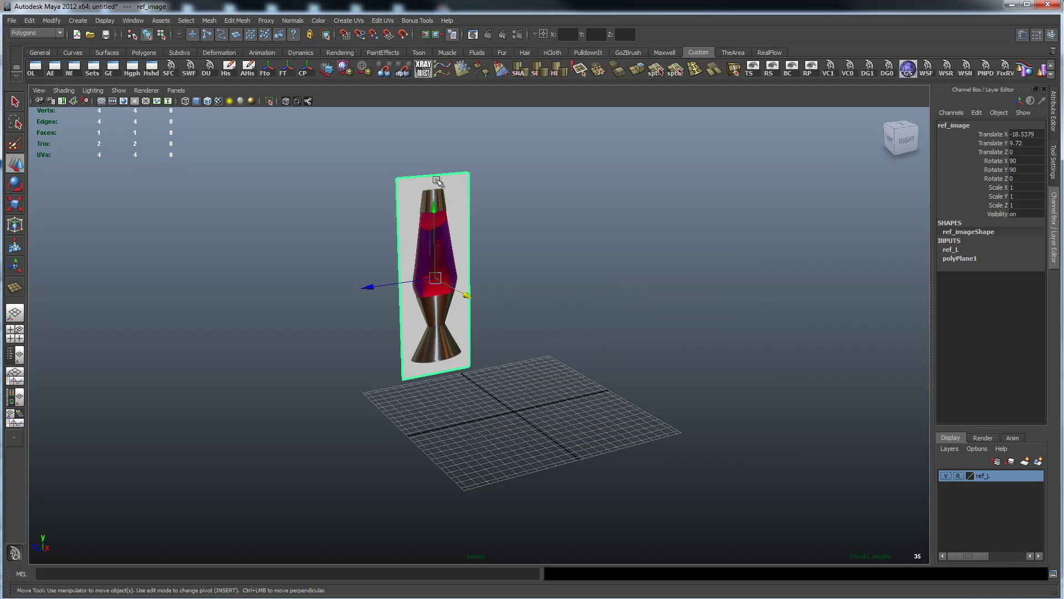
Deselect the reference image plane.
click(603, 220)
mouse_move(558, 216)
alt+mouse_down()
mouse_move(572, 247)
mouse_move(551, 221)
alt+mouse_up()
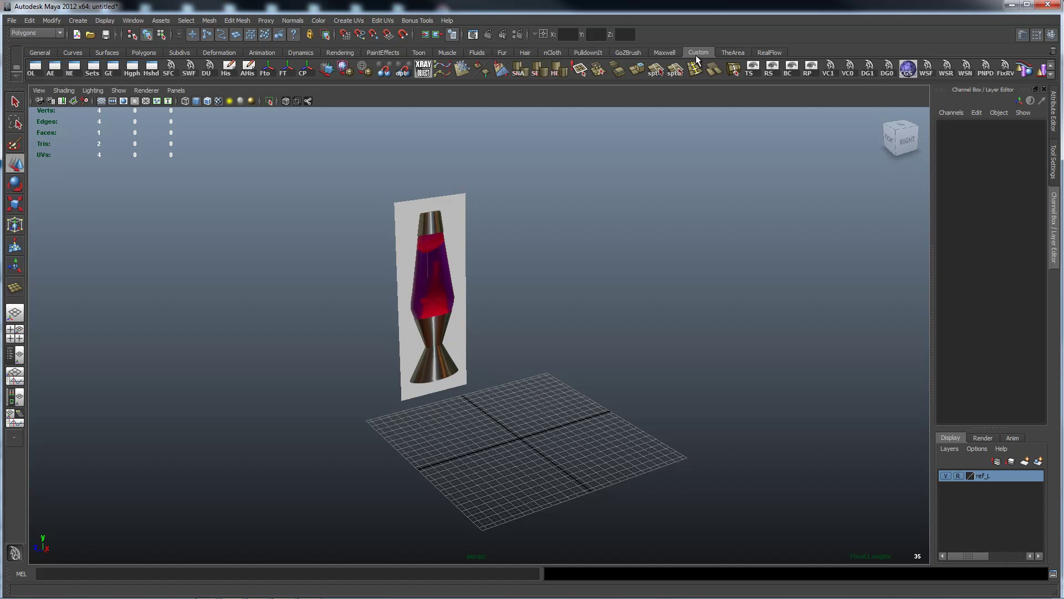
key(space)
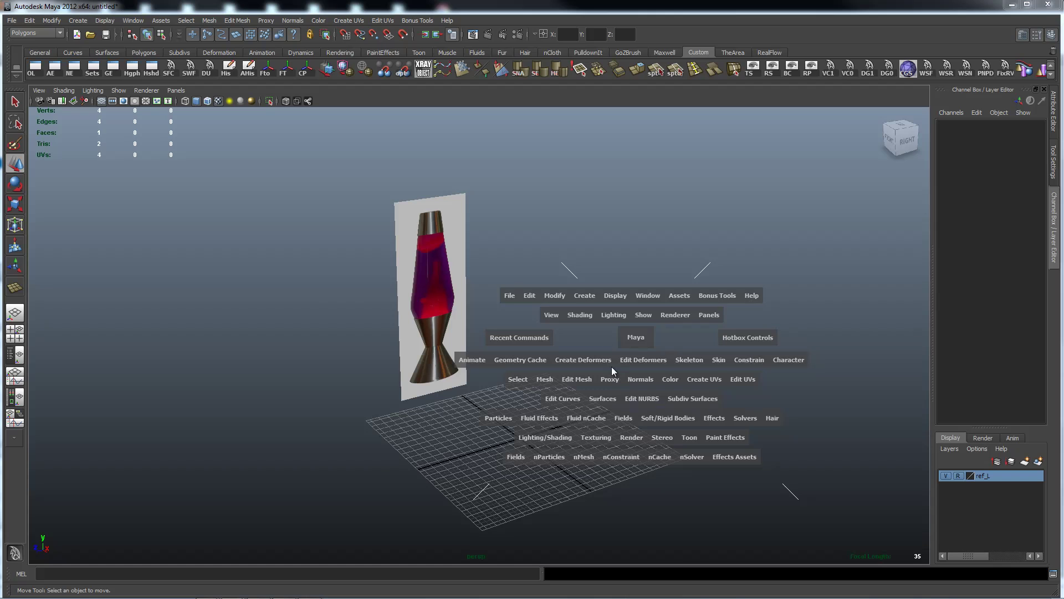
alt+drag(582, 268, 559, 257)
alt+middle_drag(560, 258, 576, 236)
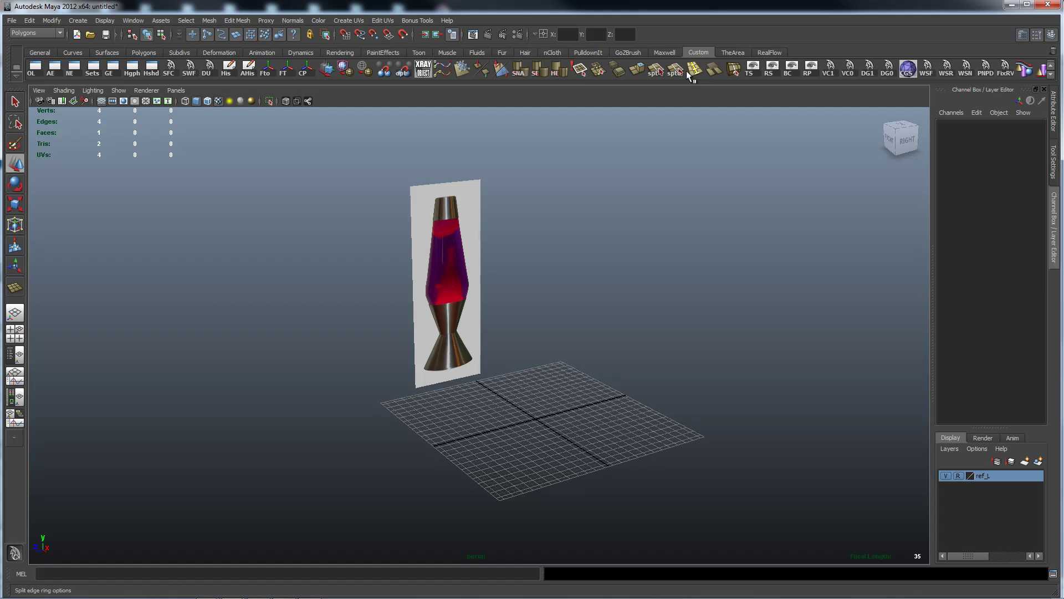
alt+middle_drag(668, 231, 662, 242)
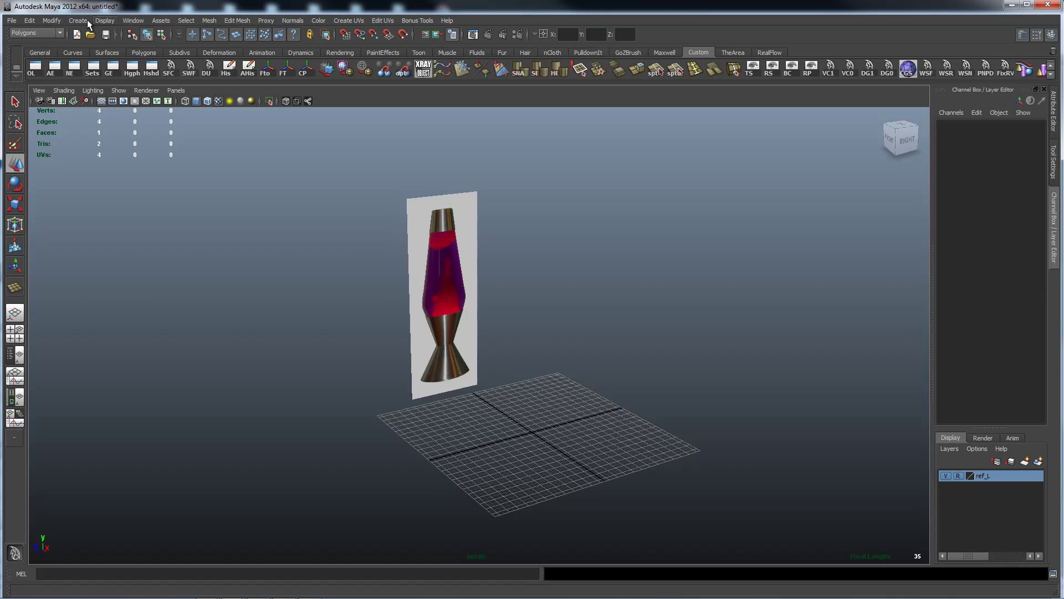
alt+drag(537, 283, 540, 277)
alt+middle_drag(540, 277, 543, 272)
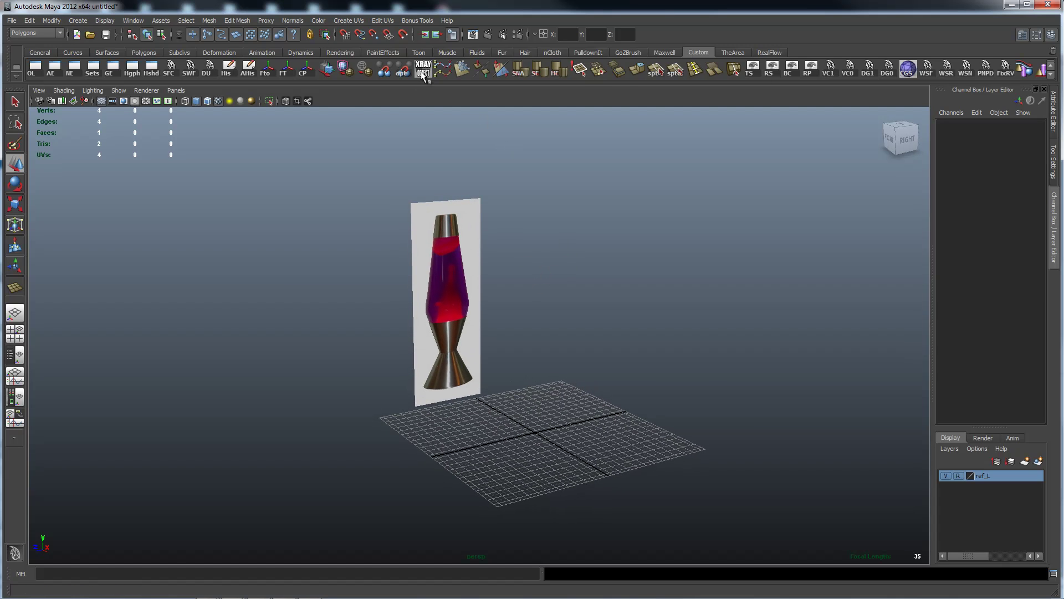
alt+drag(580, 224, 589, 222)
alt+middle_drag(581, 224, 591, 231)
alt+drag(477, 224, 466, 213)
alt+drag(632, 233, 622, 270)
alt+drag(693, 327, 462, 245)
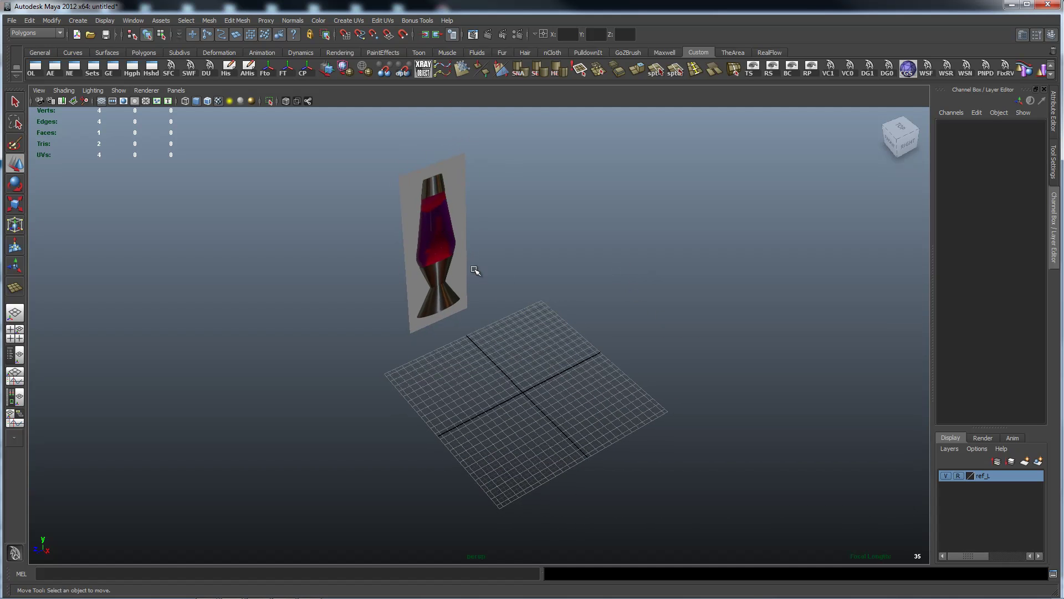
alt+drag(614, 276, 637, 275)
key(space)
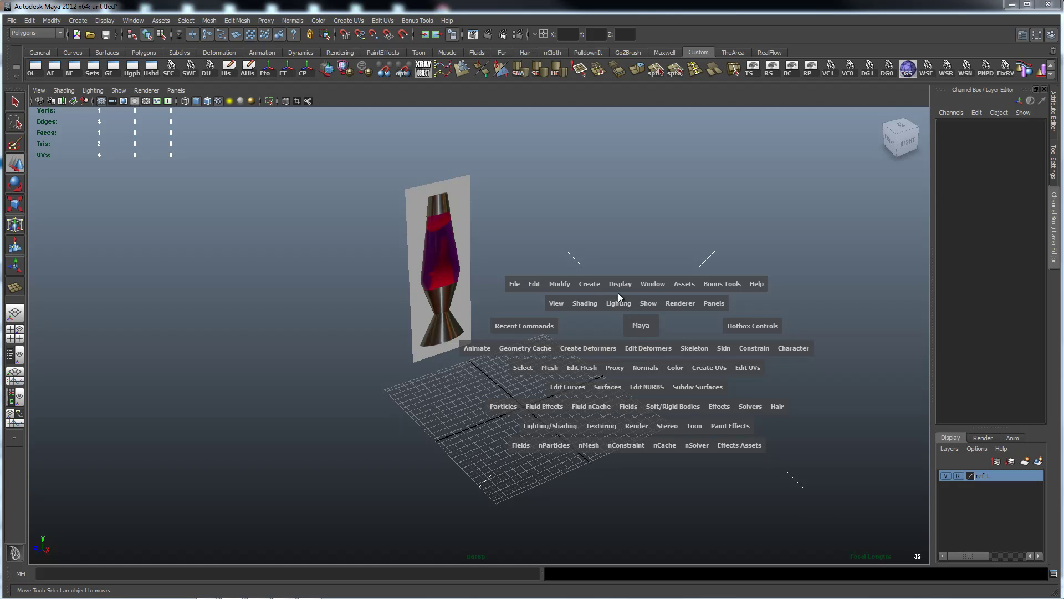
key(space)
click(608, 262)
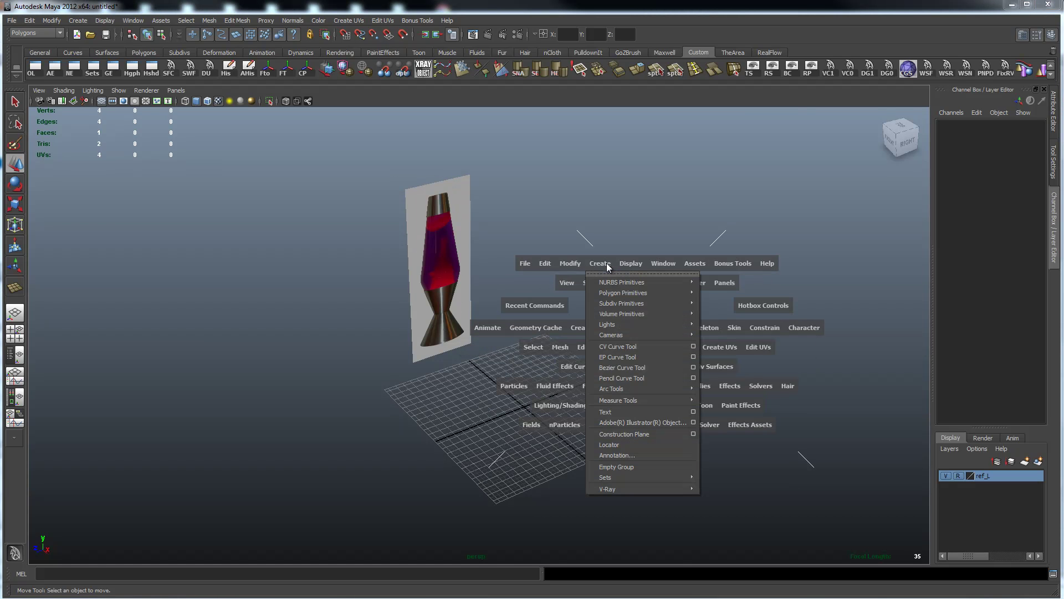
mouse_move(616, 293)
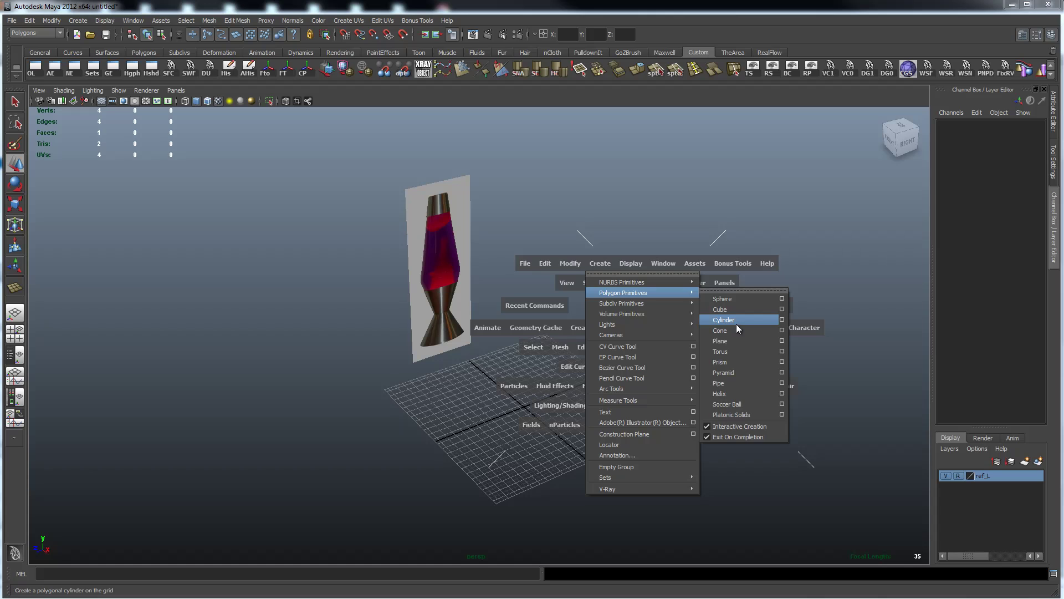
click(218, 340)
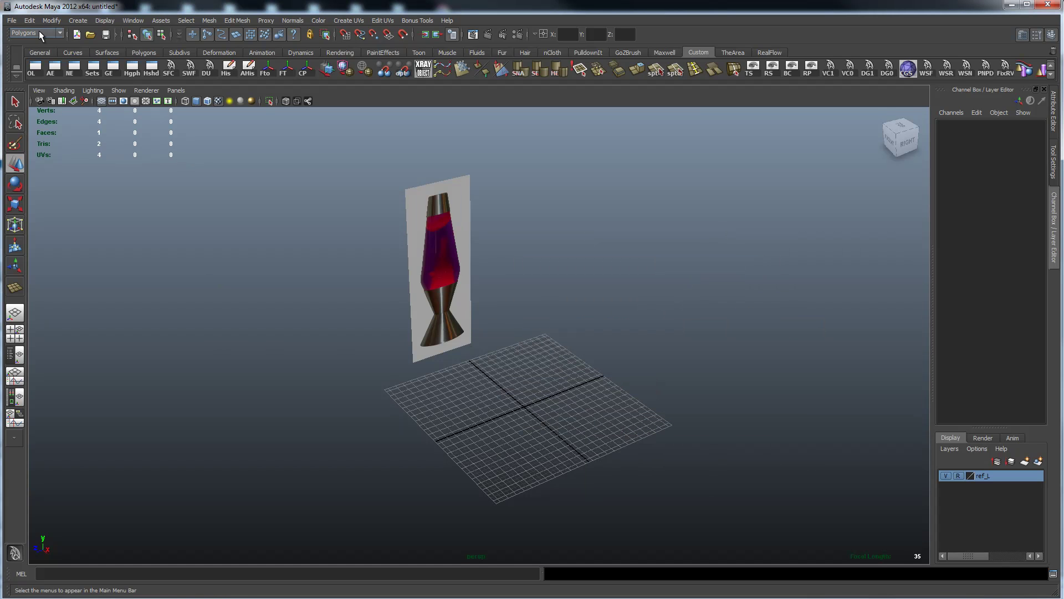
click(229, 20)
click(228, 20)
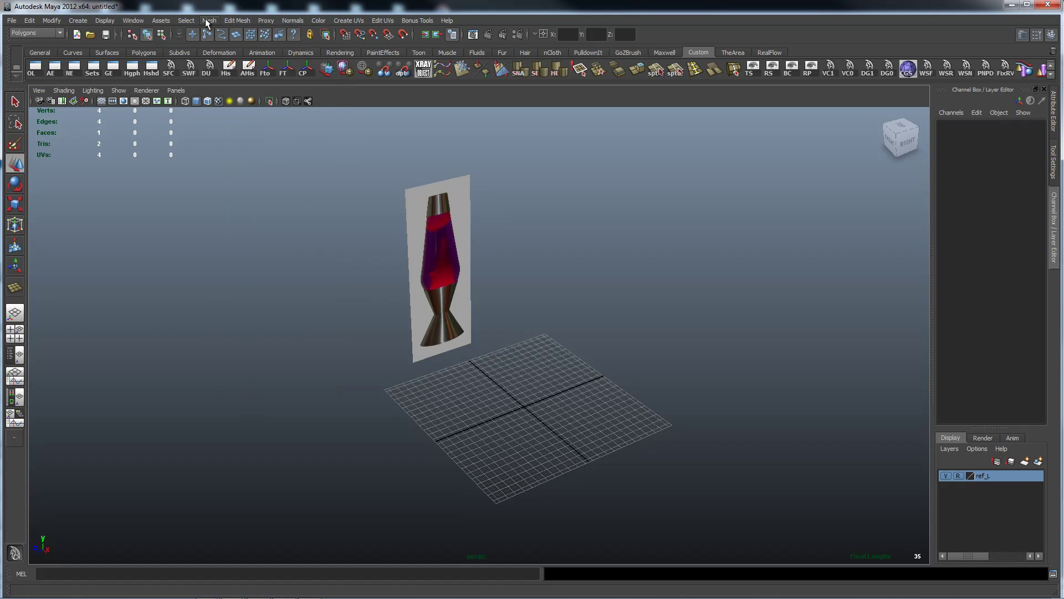
click(208, 21)
click(232, 20)
click(79, 20)
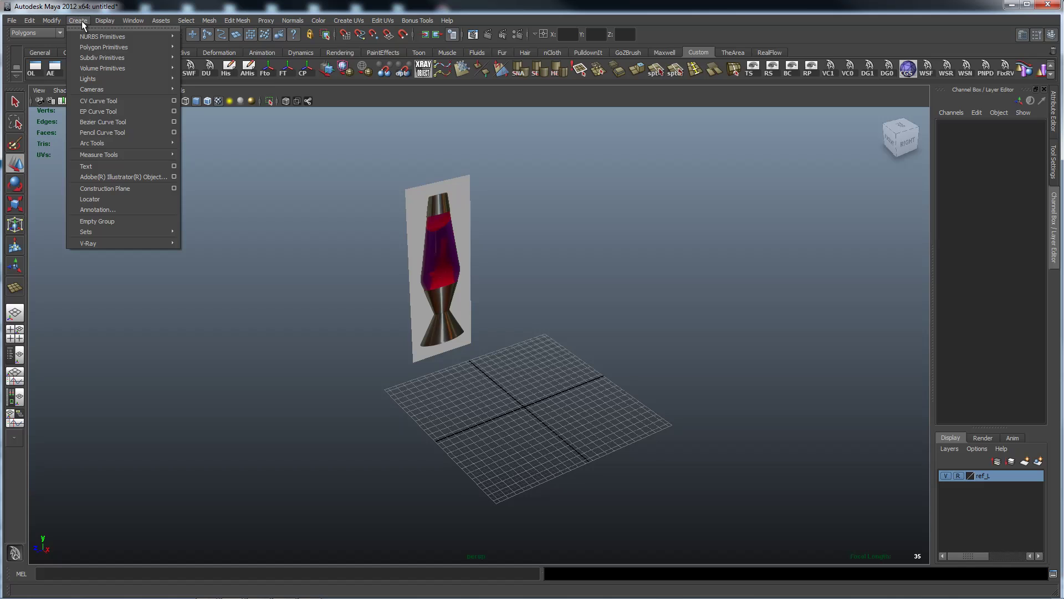
mouse_move(104, 46)
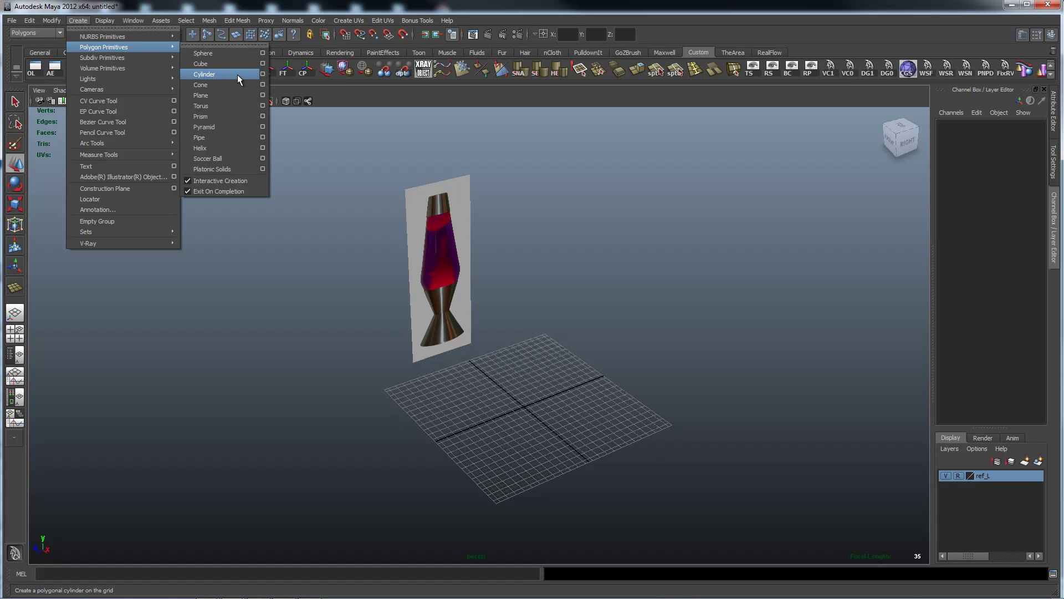
click(202, 255)
Create a six-sided polygon cylinder at the grid centre, about 5.7 units in radius and 17 units high.
key(space)
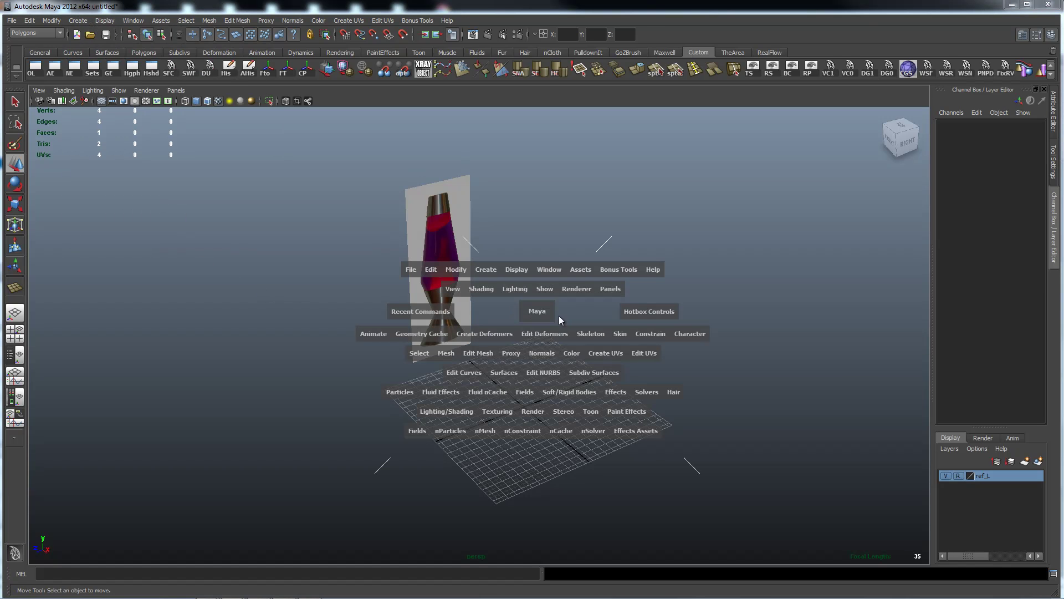
click(486, 270)
mouse_move(503, 296)
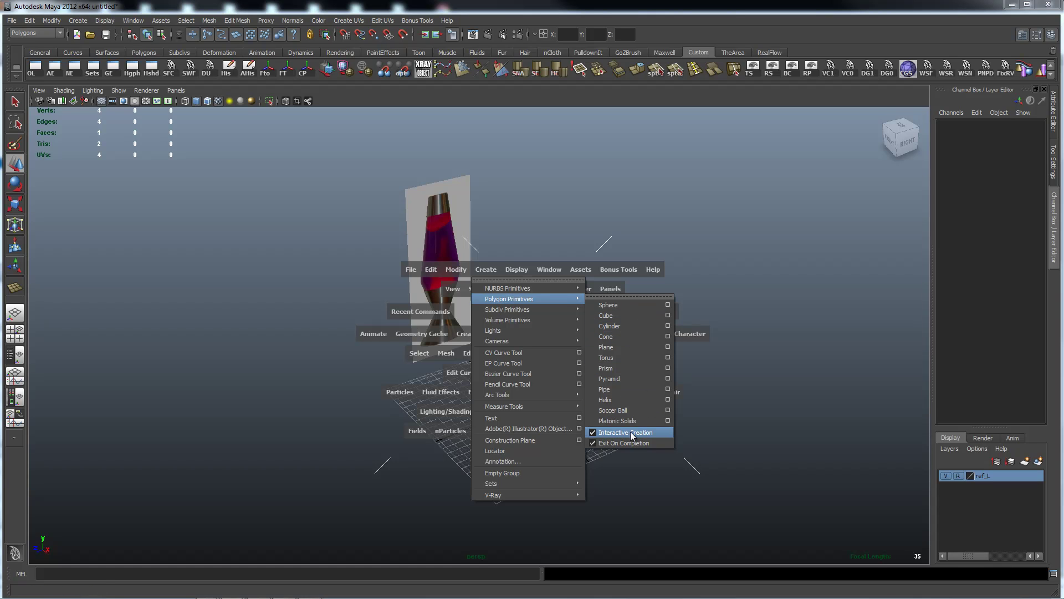
click(618, 327)
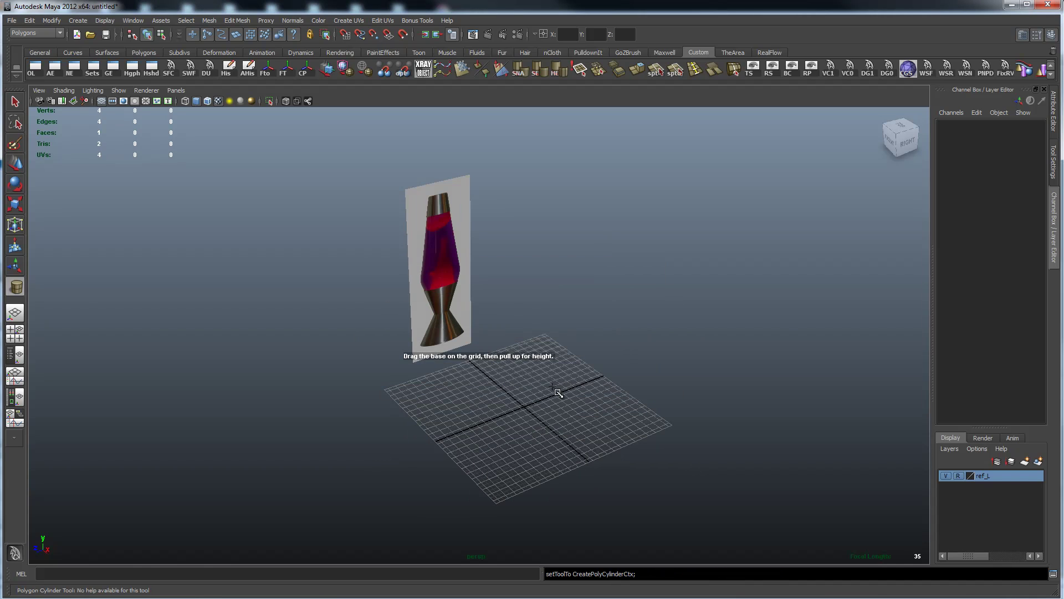
drag(525, 405, 572, 421)
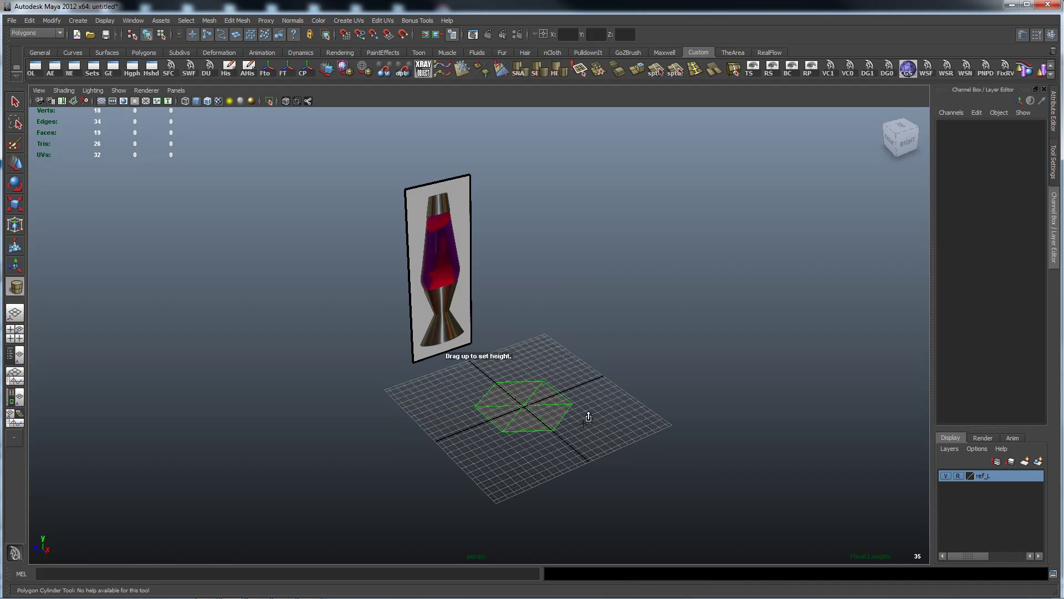
alt+drag(636, 329, 650, 311)
drag(525, 408, 518, 264)
alt+drag(640, 305, 692, 298)
alt+drag(795, 263, 835, 285)
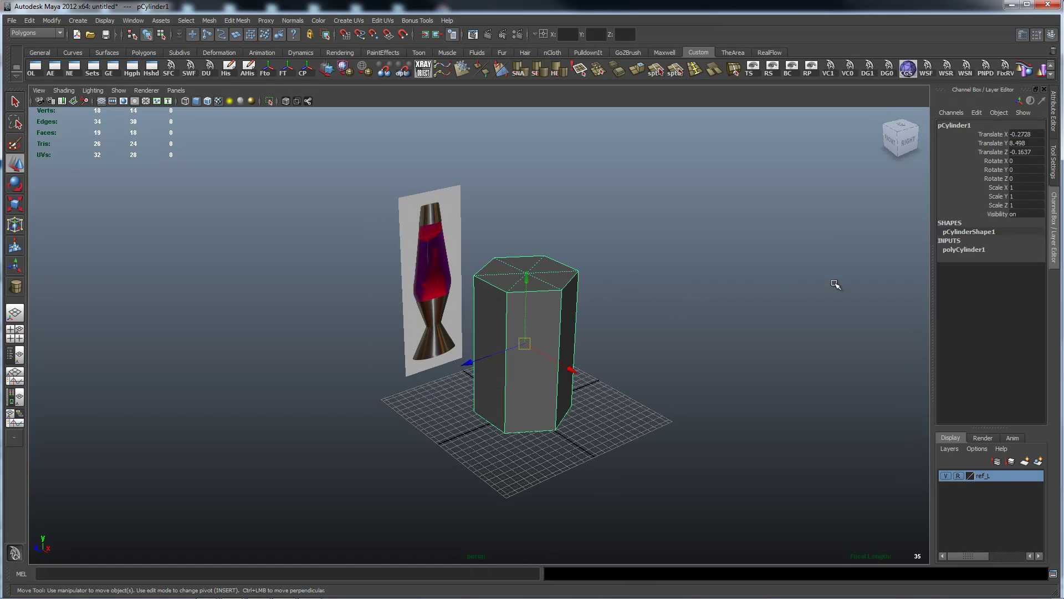
Increase the cylinder's axis subdivisions to 12.
double_click(976, 249)
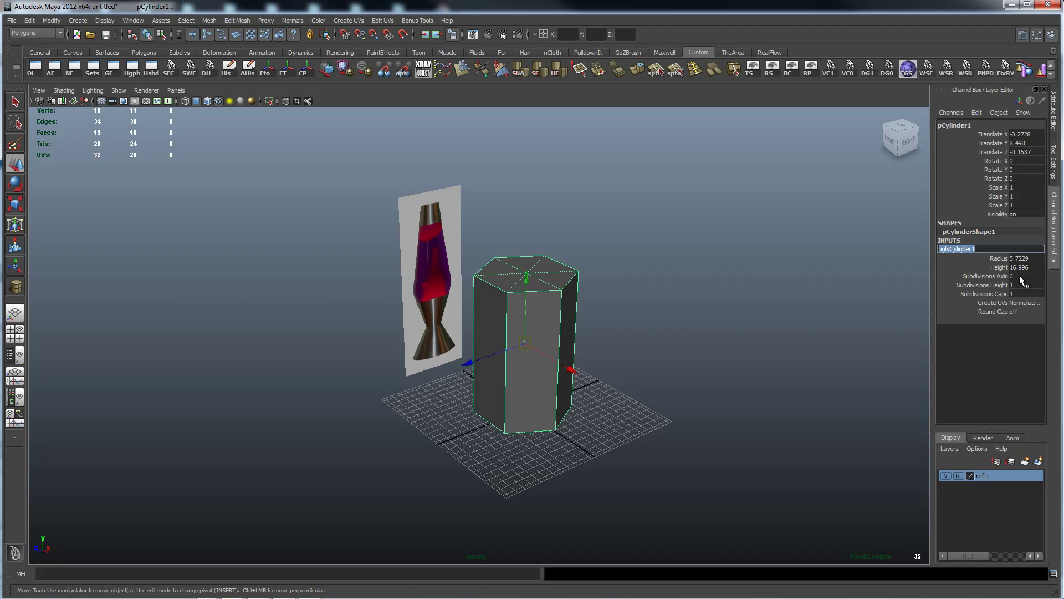
alt+drag(699, 239, 699, 255)
alt+drag(627, 279, 634, 284)
alt+right_drag(579, 291, 602, 299)
alt+drag(601, 299, 647, 288)
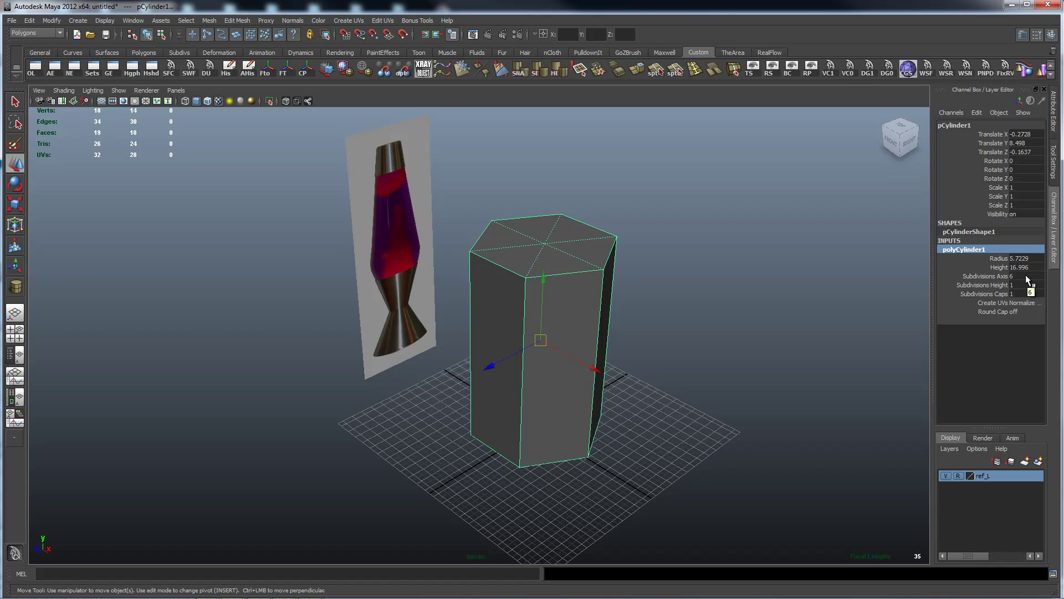
alt+drag(672, 361, 692, 311)
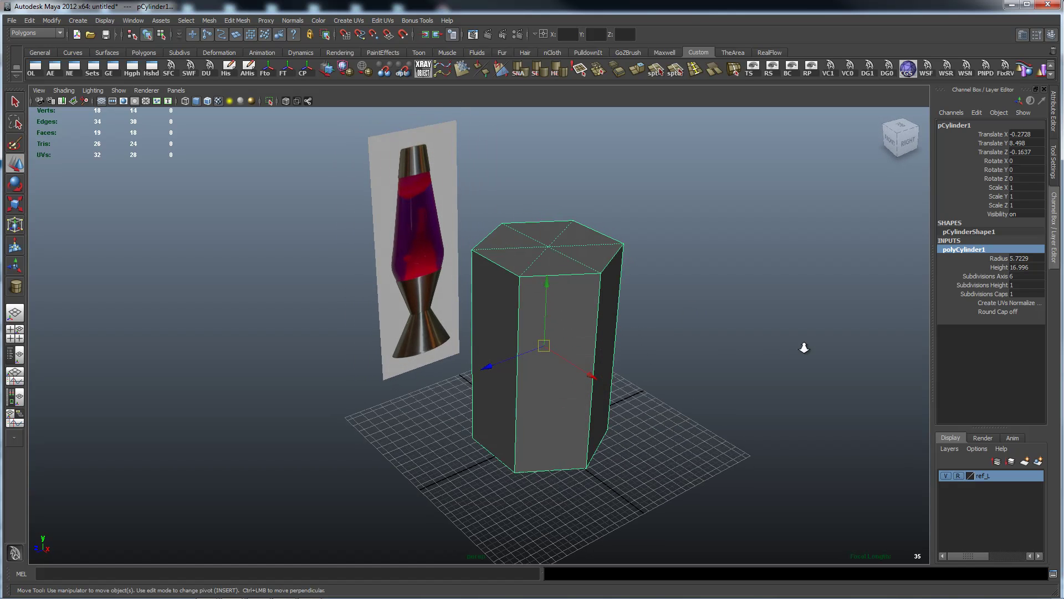
alt+right_drag(804, 348, 281, 342)
alt+drag(471, 384, 484, 404)
alt+right_drag(483, 404, 726, 371)
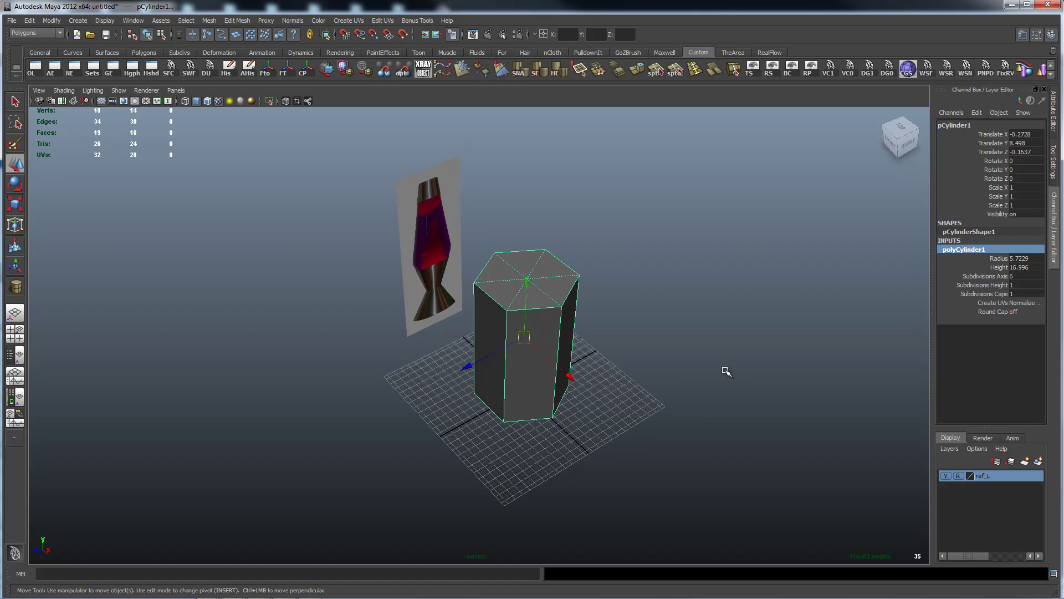
click(1000, 276)
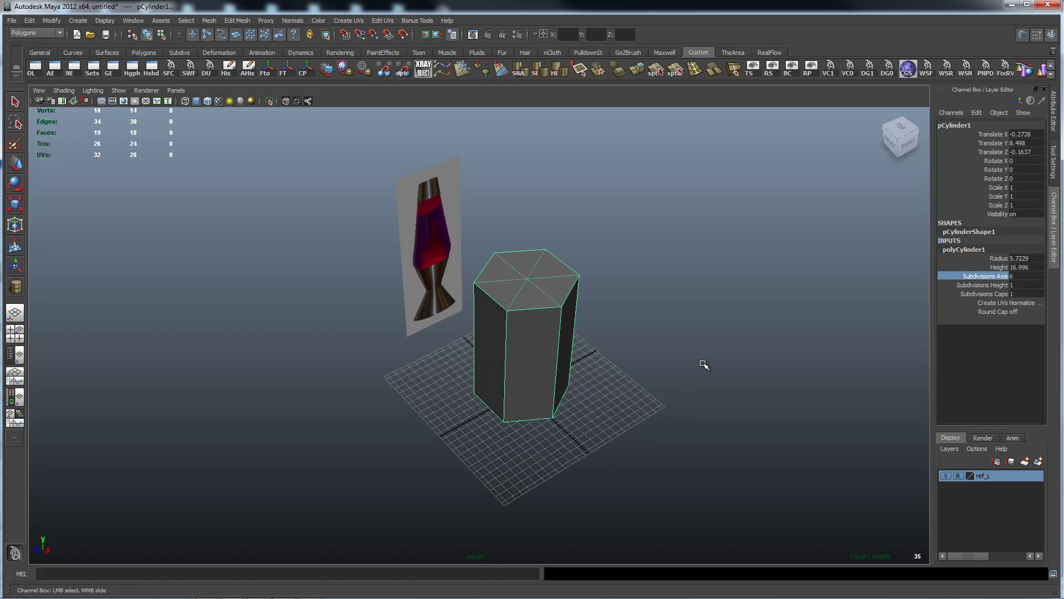
middle_drag(635, 381, 663, 385)
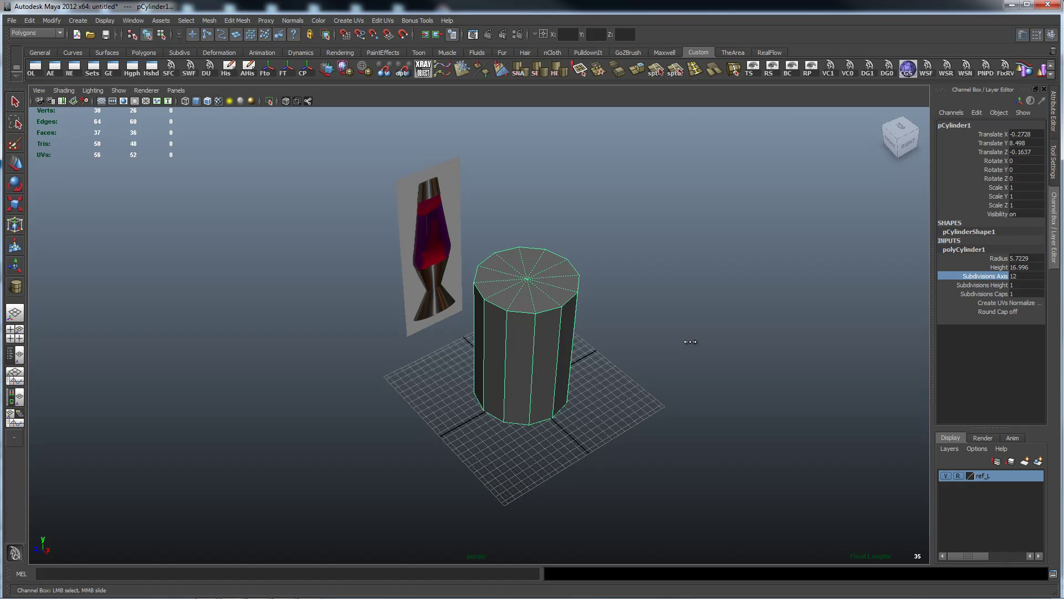
Remove the cylinder's cap subdivisions so that each end is a single face.
mouse_move(690, 341)
middle_down()
mouse_move(708, 345)
mouse_move(681, 344)
mouse_move(709, 337)
mouse_move(690, 333)
mouse_move(738, 342)
mouse_move(654, 344)
mouse_move(730, 349)
mouse_move(690, 353)
middle_up()
mouse_move(624, 364)
alt+mouse_down()
mouse_move(625, 349)
mouse_move(622, 363)
alt+mouse_up()
alt+right_drag(454, 371, 664, 411)
mouse_move(664, 410)
alt+mouse_down()
mouse_move(694, 411)
mouse_move(657, 413)
alt+mouse_up()
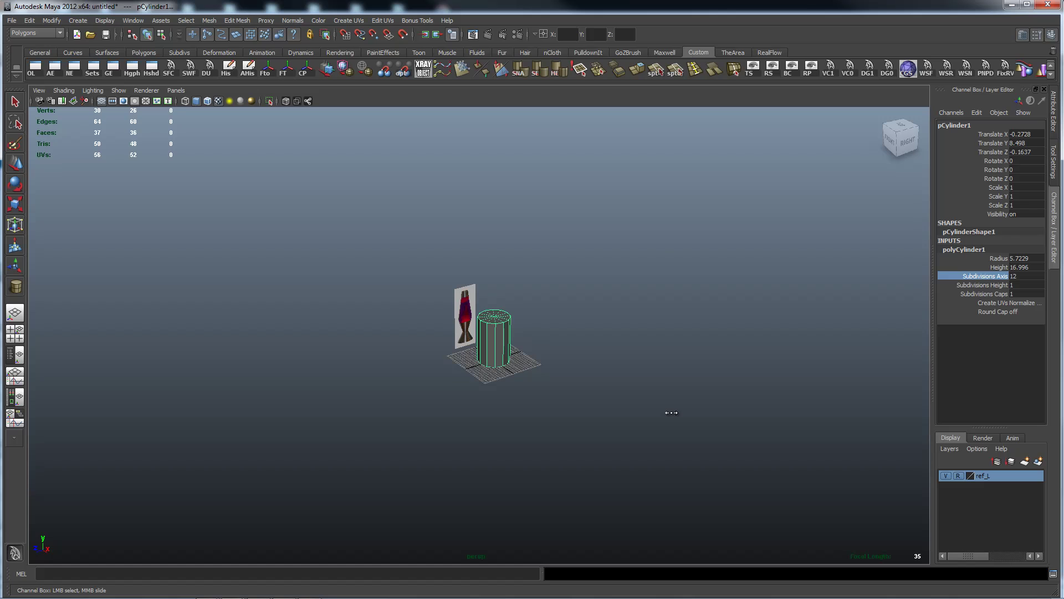
alt+drag(660, 413, 657, 402)
alt+right_drag(576, 410, 652, 397)
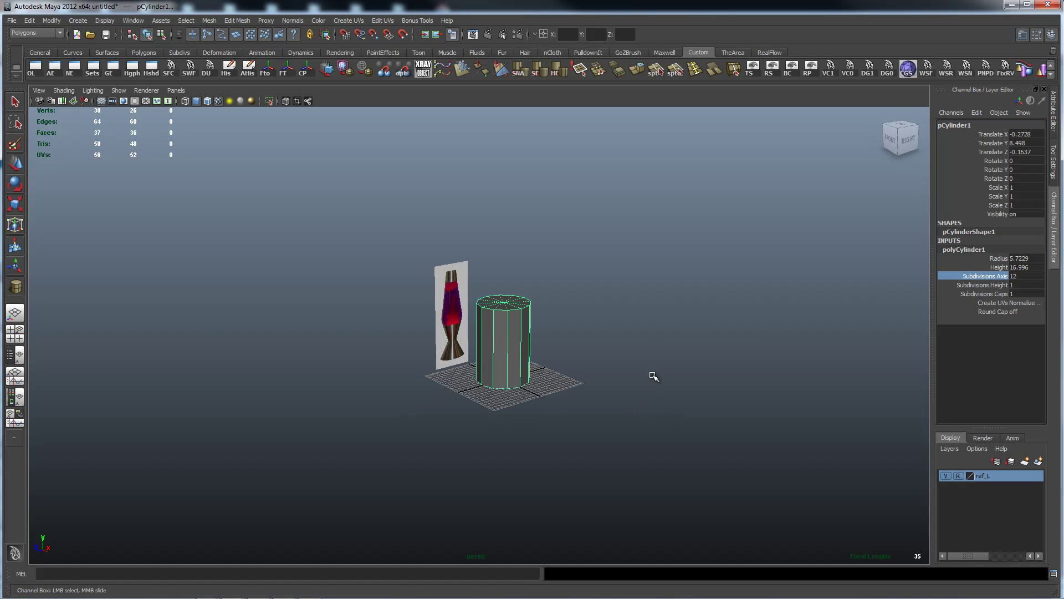
alt+drag(615, 411, 915, 365)
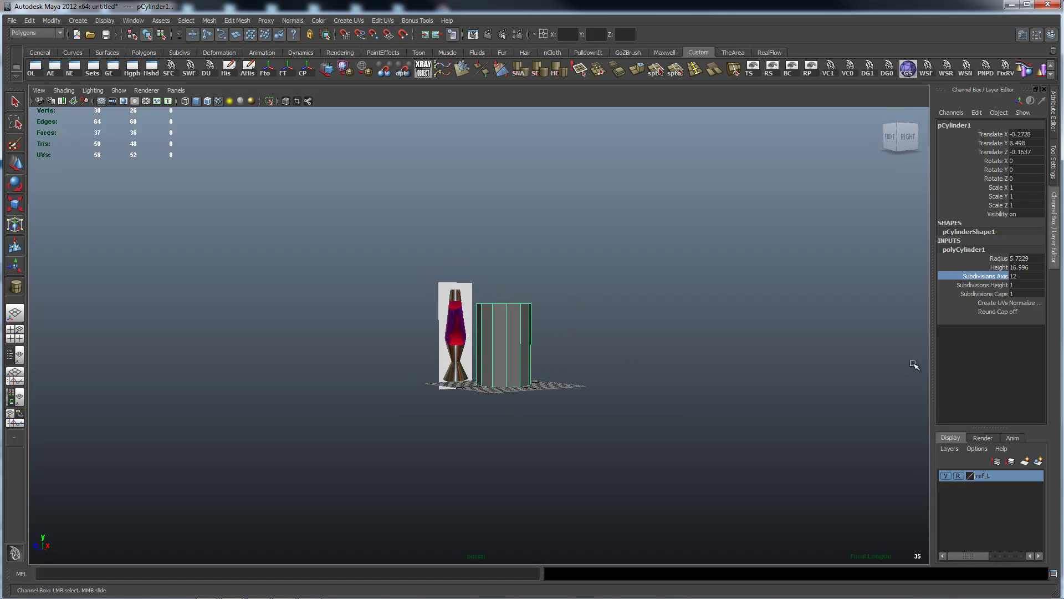
double_click(1019, 294)
alt+drag(702, 336, 647, 421)
key(w)
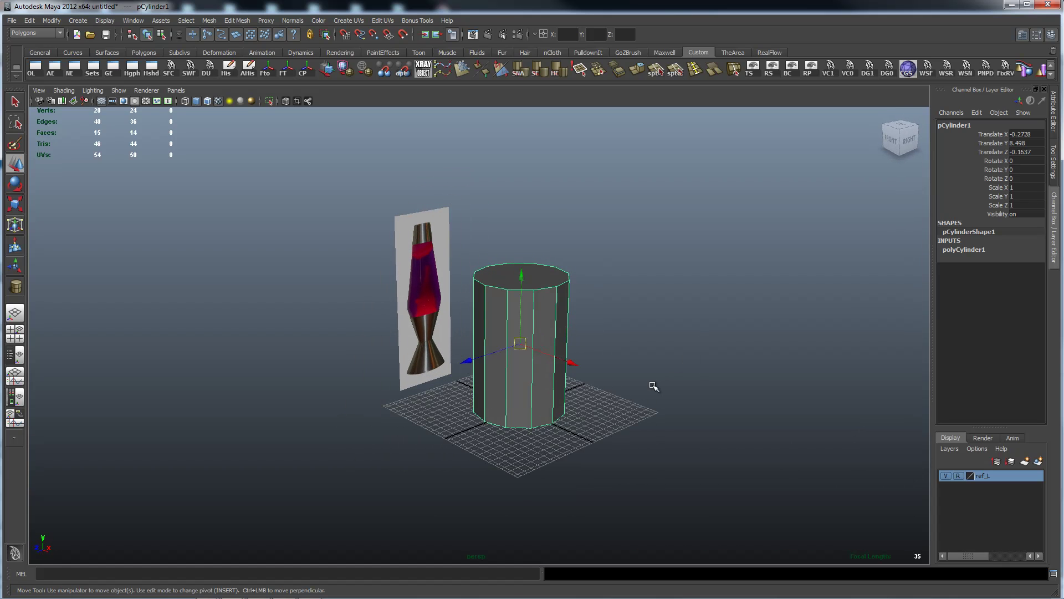
In the side view, scale the cylinder in X and Z to about 0.617 to match the width of the lamp's base.
key(space)
drag(653, 385, 713, 388)
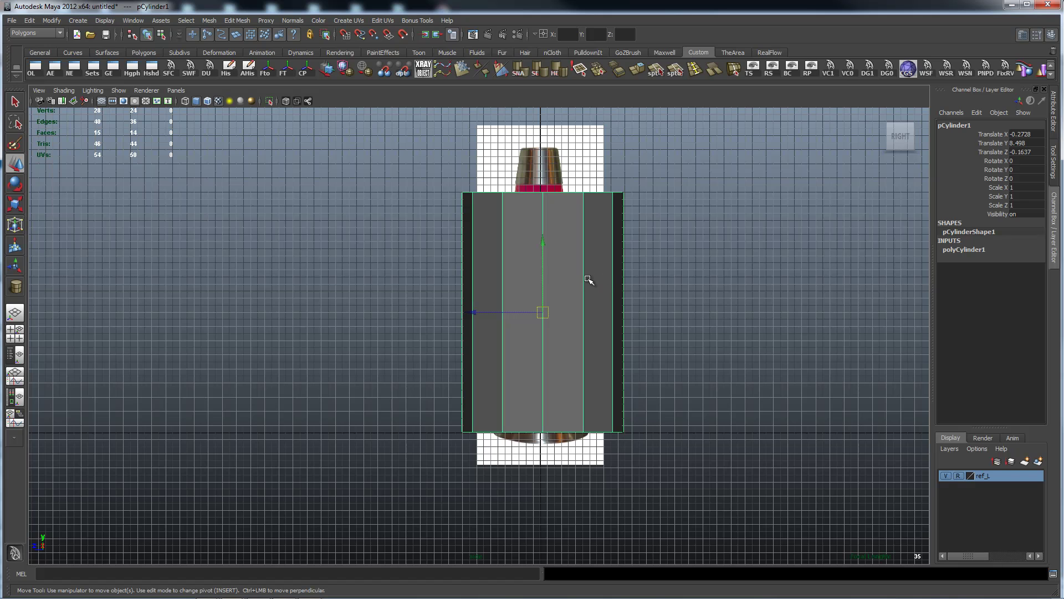
key(r)
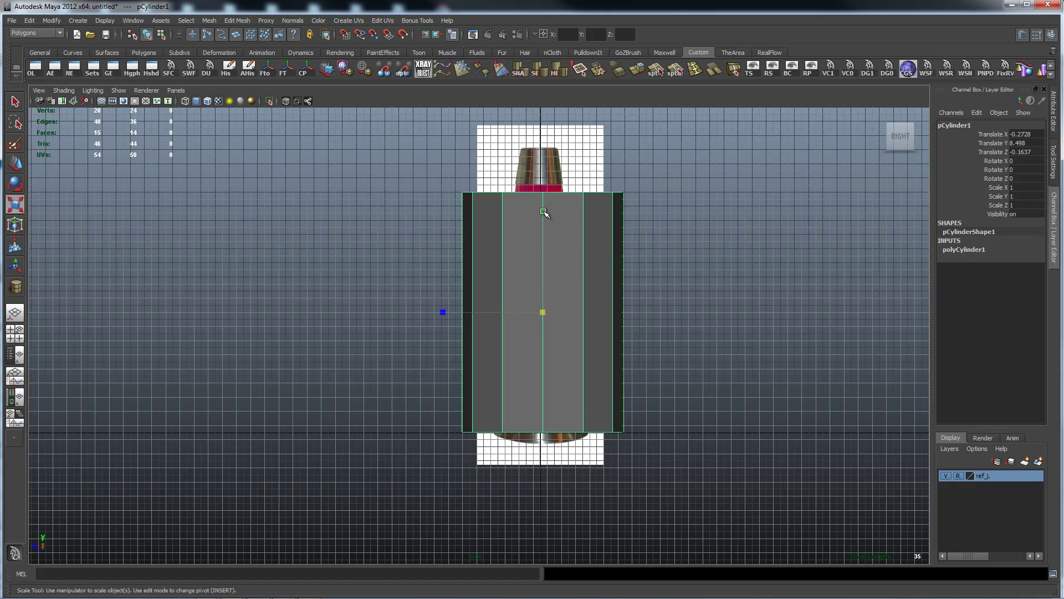
click(543, 211)
ctrl+drag(543, 211, 534, 250)
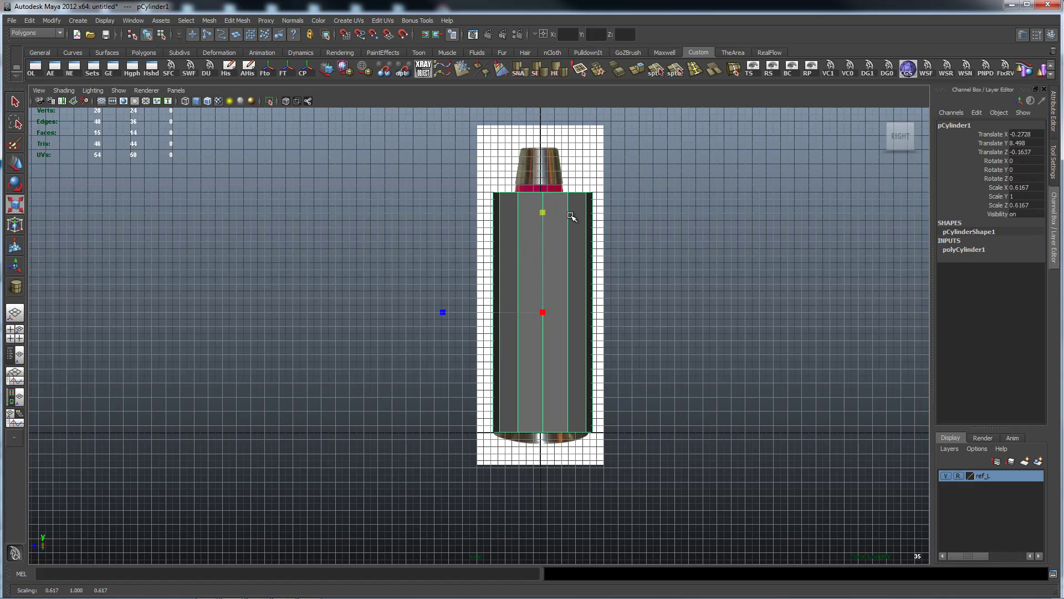
Raise the cylinder's top ring of vertices to the top of the lamp in the reference and return to object mode.
right_drag(575, 219, 538, 219)
drag(487, 167, 658, 218)
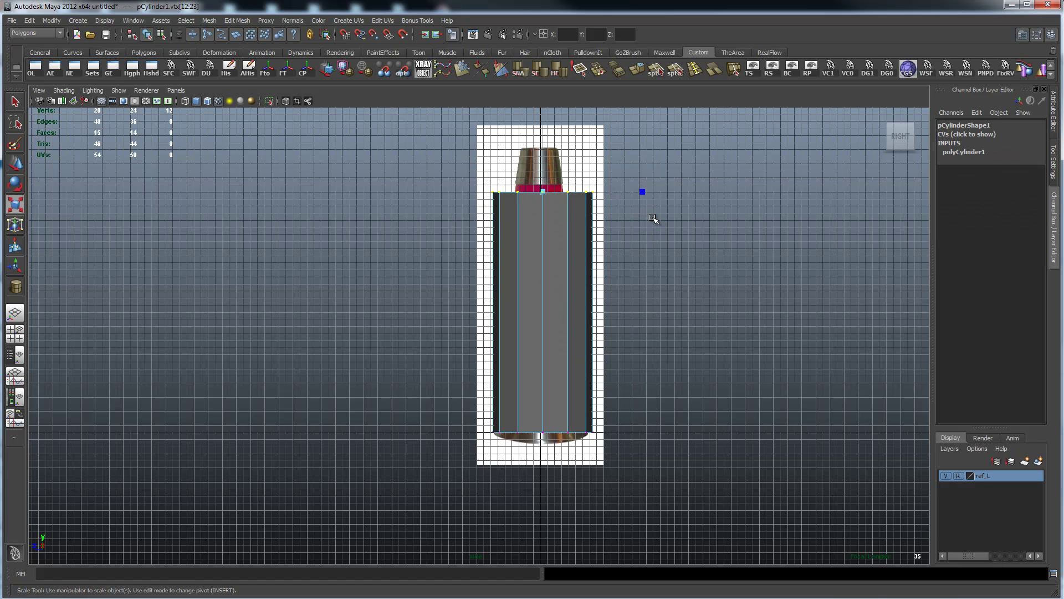
key(w)
drag(543, 124, 541, 79)
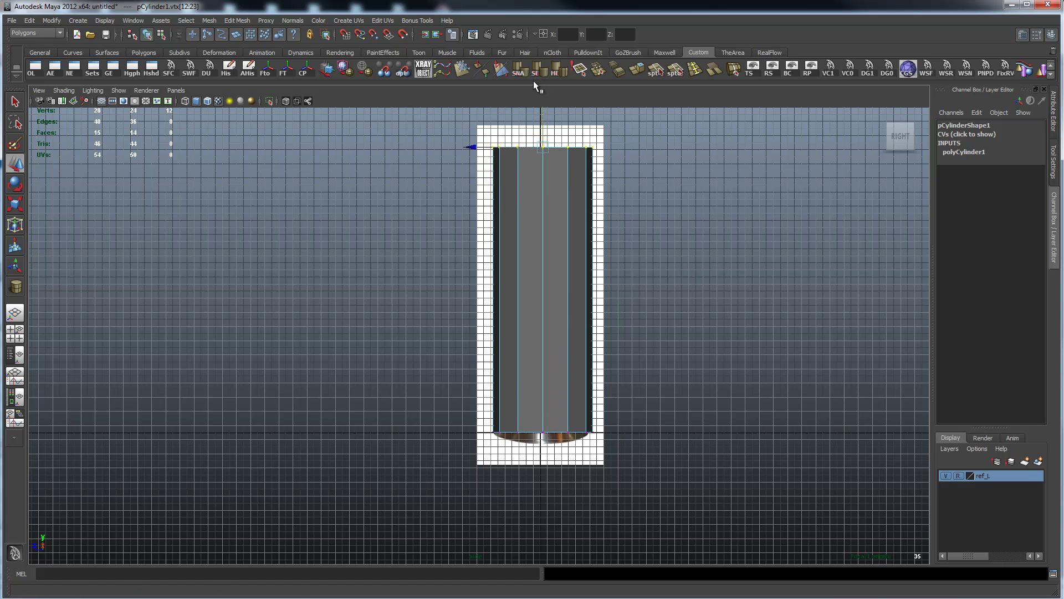
right_drag(561, 274, 599, 259)
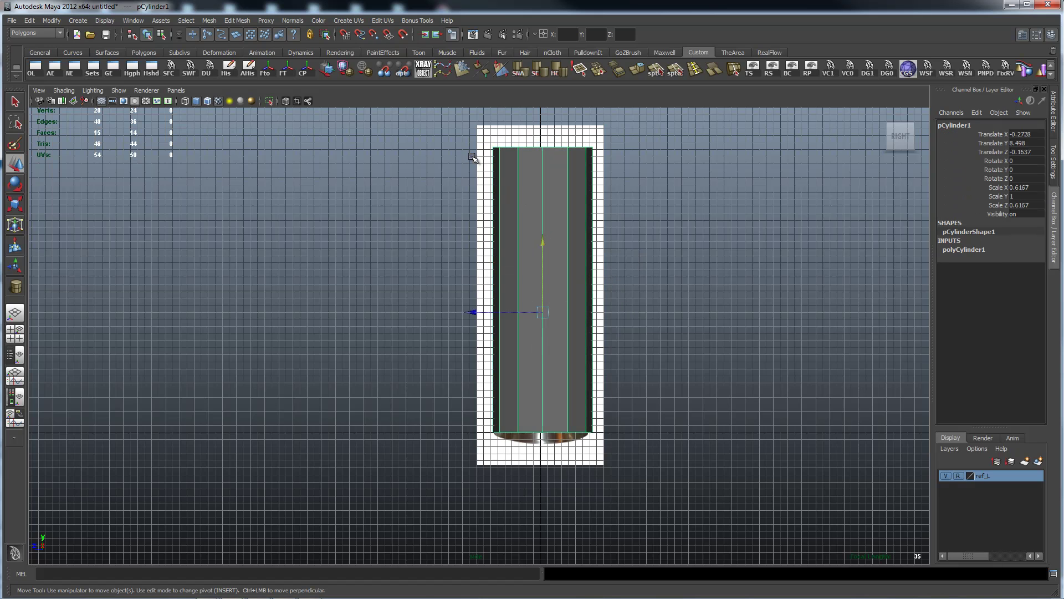
Turn on X-Ray display in the side view to see the lamp reference through the cylinder.
click(286, 101)
alt+right_drag(480, 332, 693, 325)
alt+middle_drag(682, 319, 754, 365)
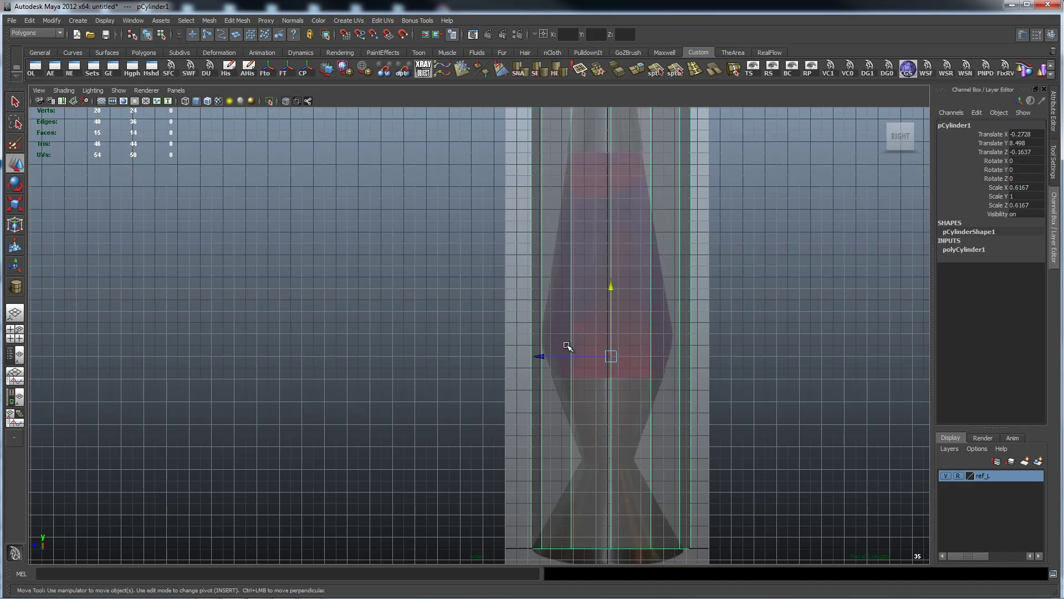
Unlock the ref_L layer and shift the ref_image plane along Z to about -0.17 to line the lamp up with the cylinder.
drag(543, 357, 542, 356)
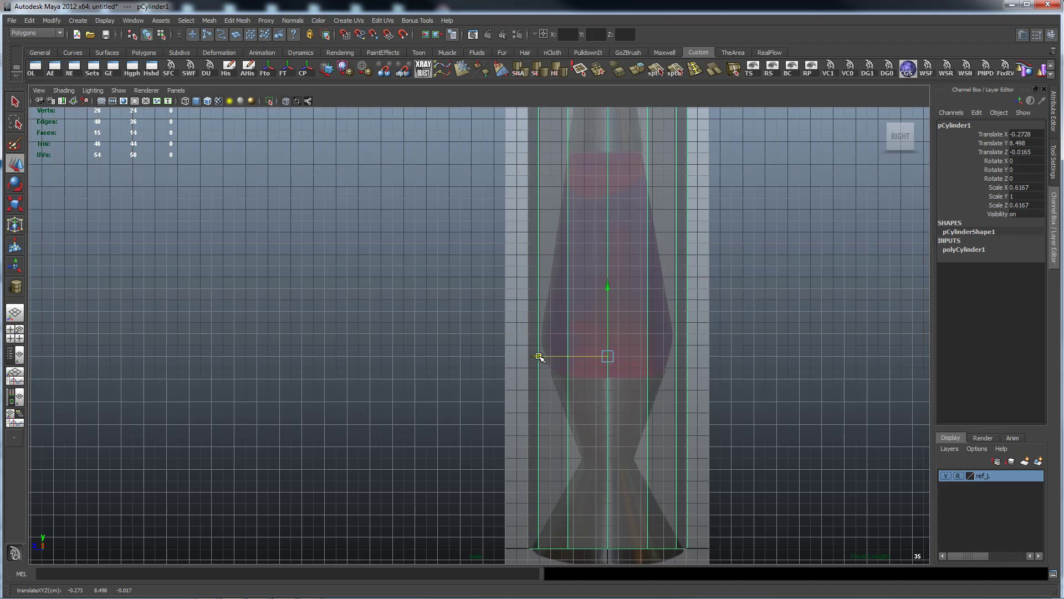
key(ctrl+z)
click(702, 360)
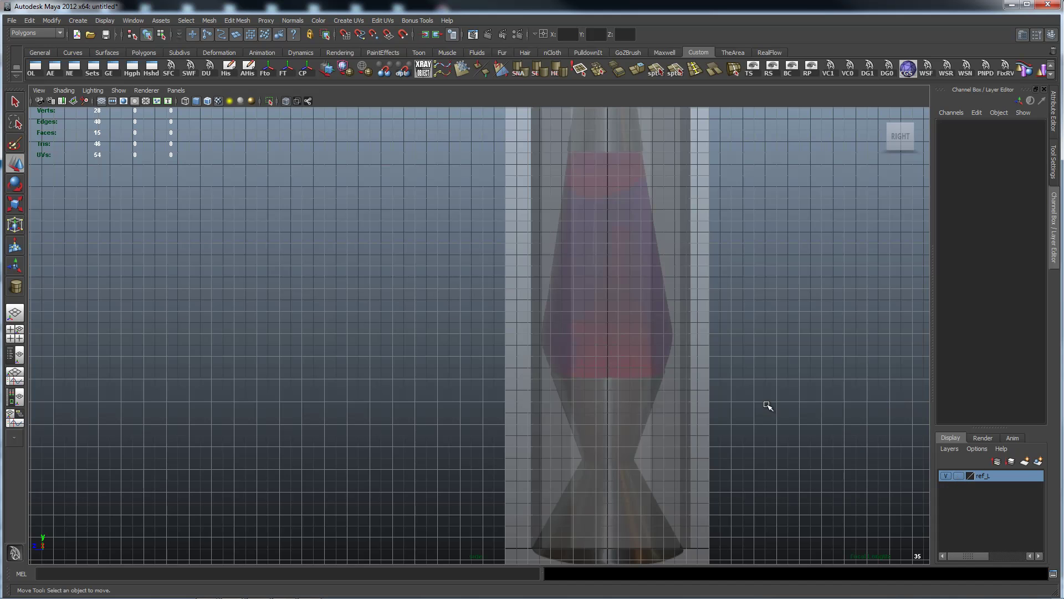
click(702, 372)
drag(539, 328, 554, 329)
alt+middle_drag(727, 308, 718, 181)
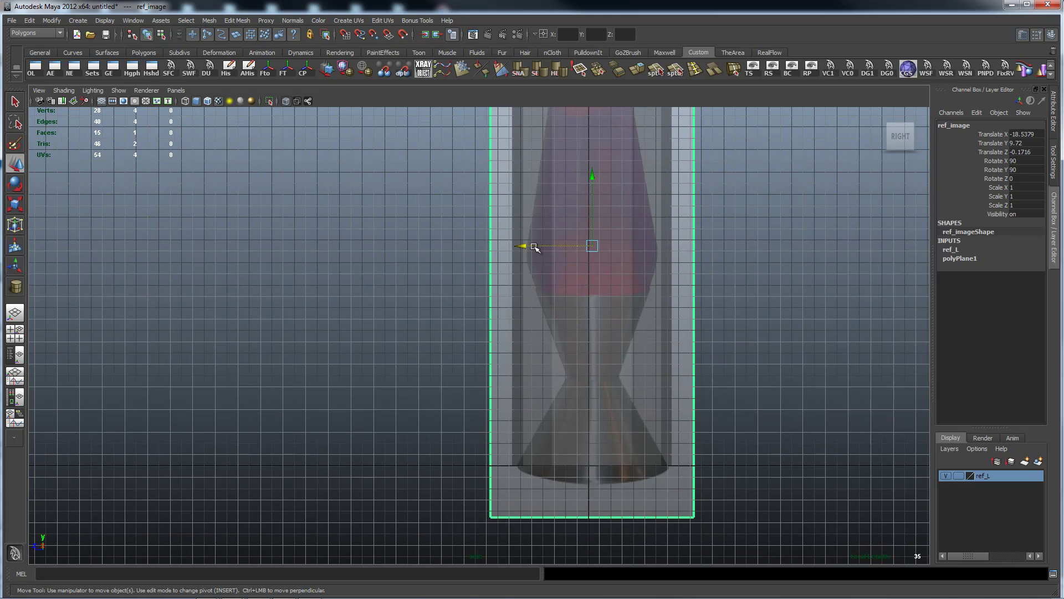
drag(525, 246, 524, 239)
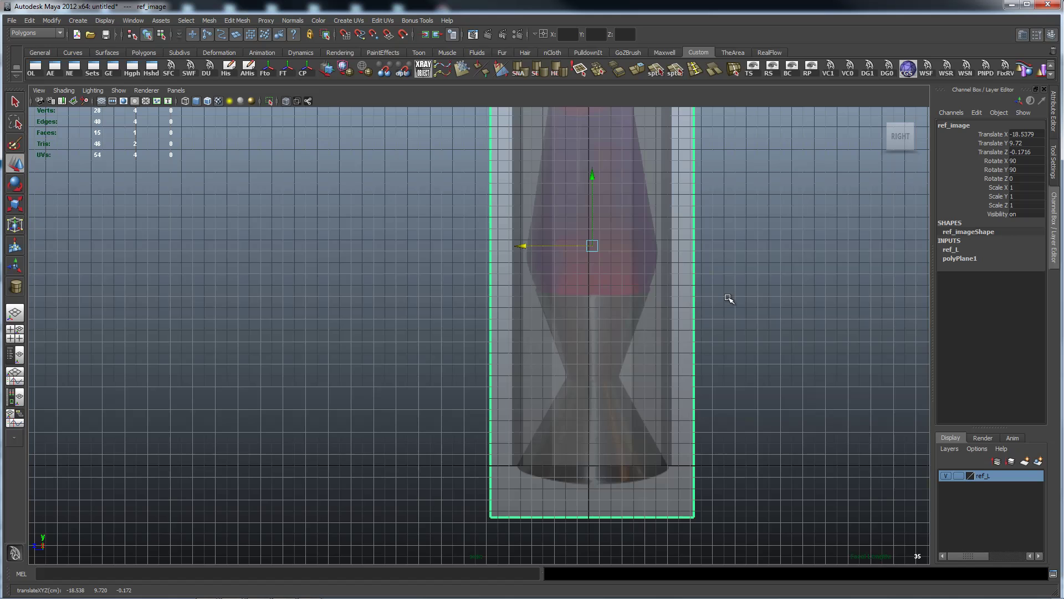
Set the ref_L layer back to reference display and deselect the image plane.
alt+middle_drag(749, 217, 752, 336)
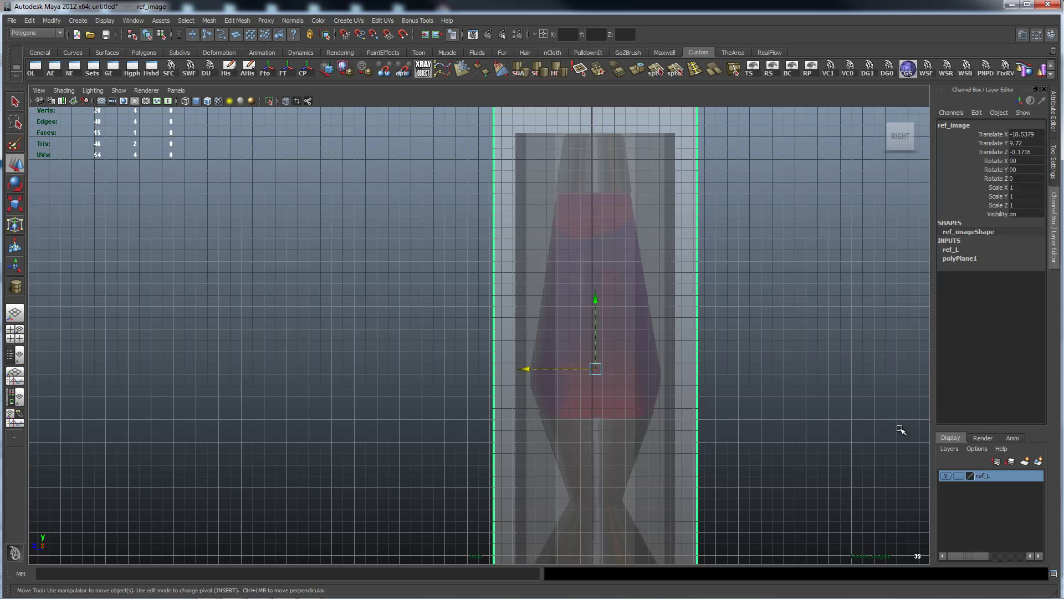
click(959, 475)
click(959, 475)
click(716, 232)
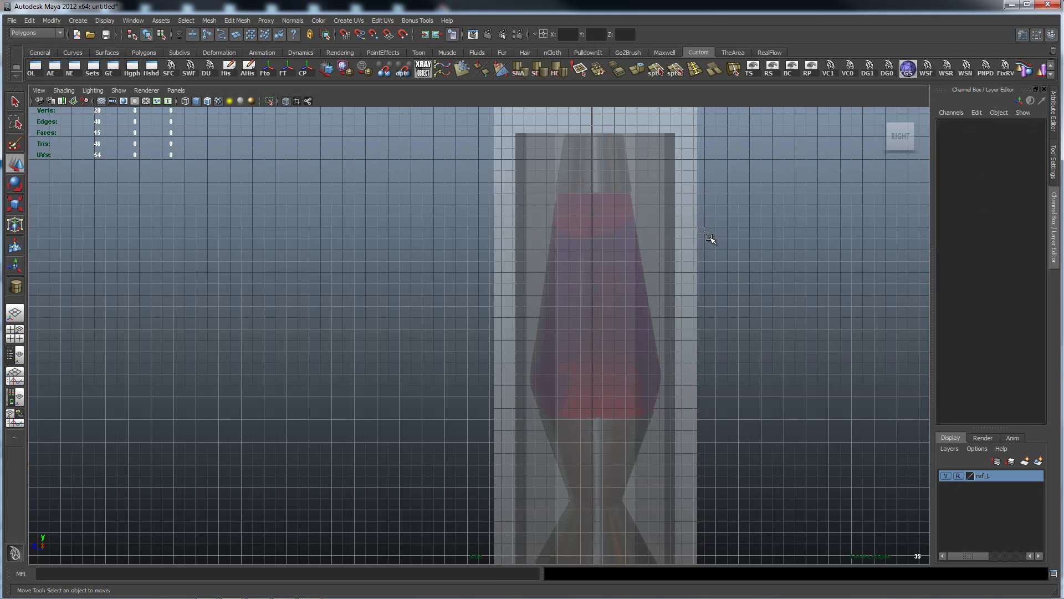
scroll(792, 349, down, 3)
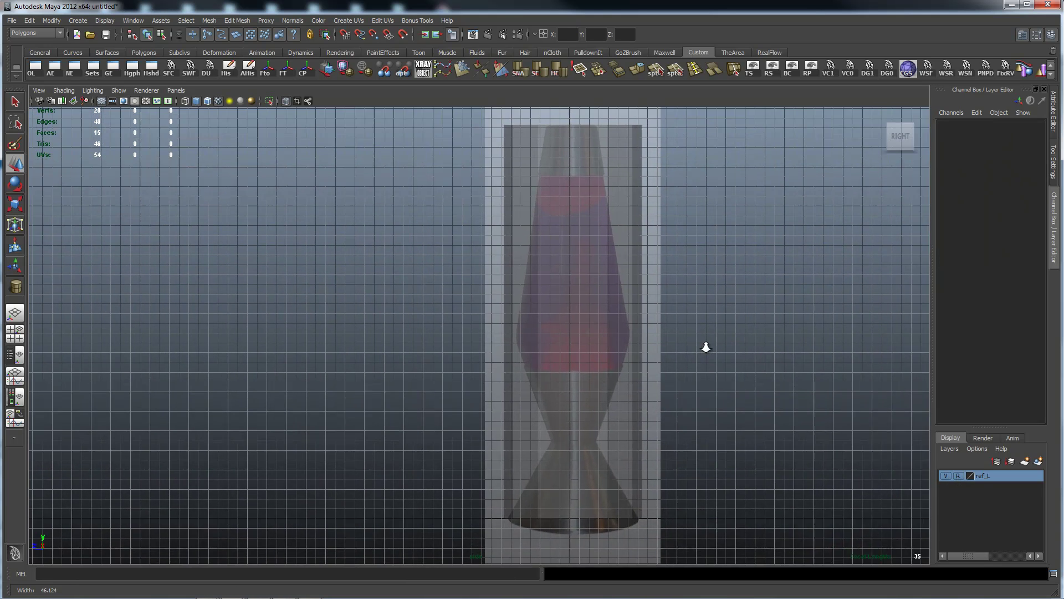
scroll(706, 347, down, 1)
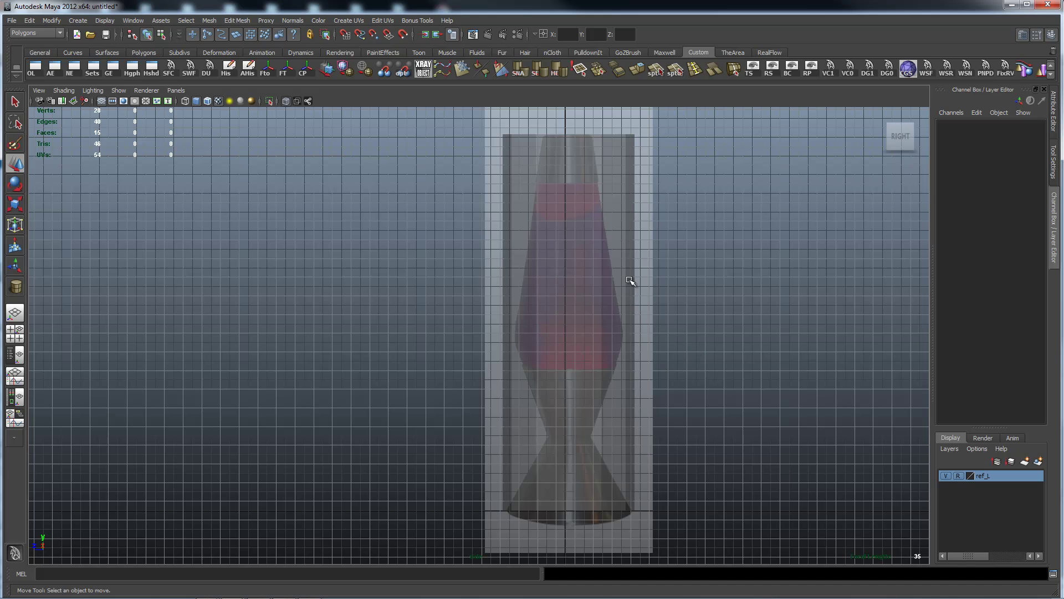
scroll(710, 302, up, 4)
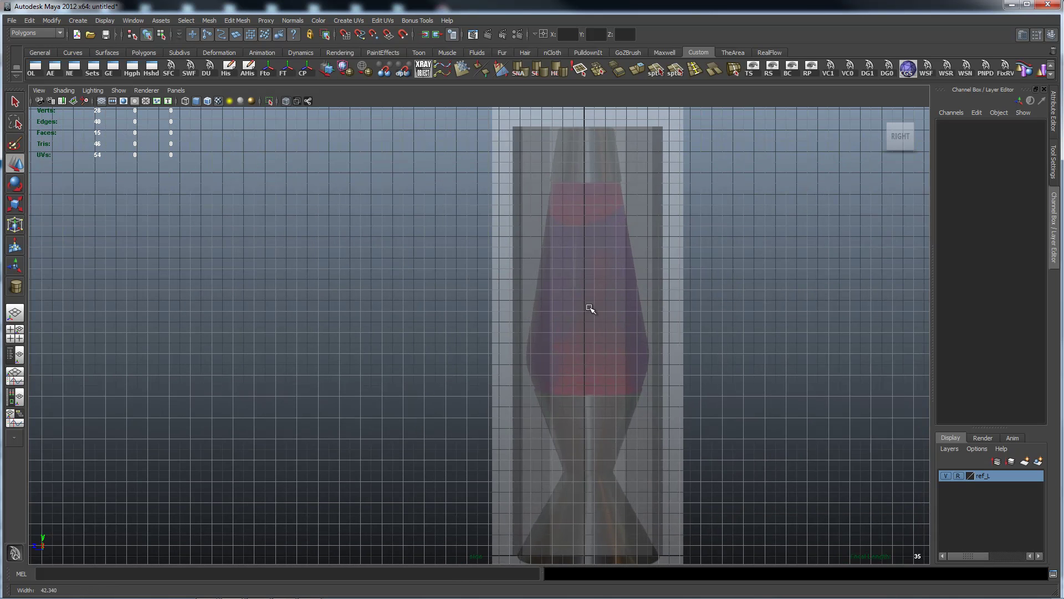
scroll(696, 307, down, 2)
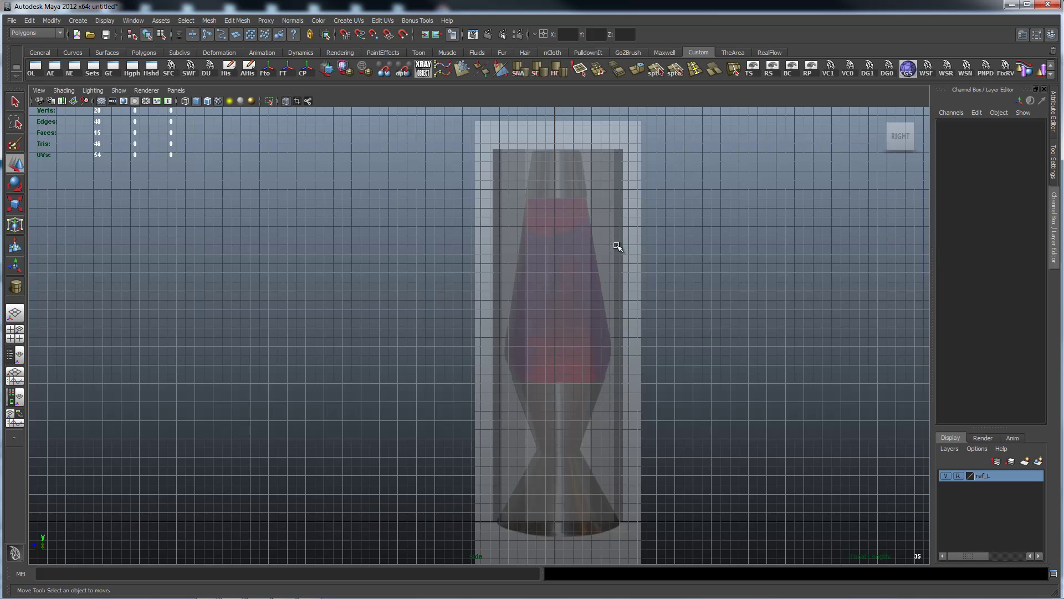
Switch the cylinder to edge editing, select its central vertical edge and choose the Insert Edge Loop tool.
click(617, 246)
alt+middle_drag(694, 335, 693, 302)
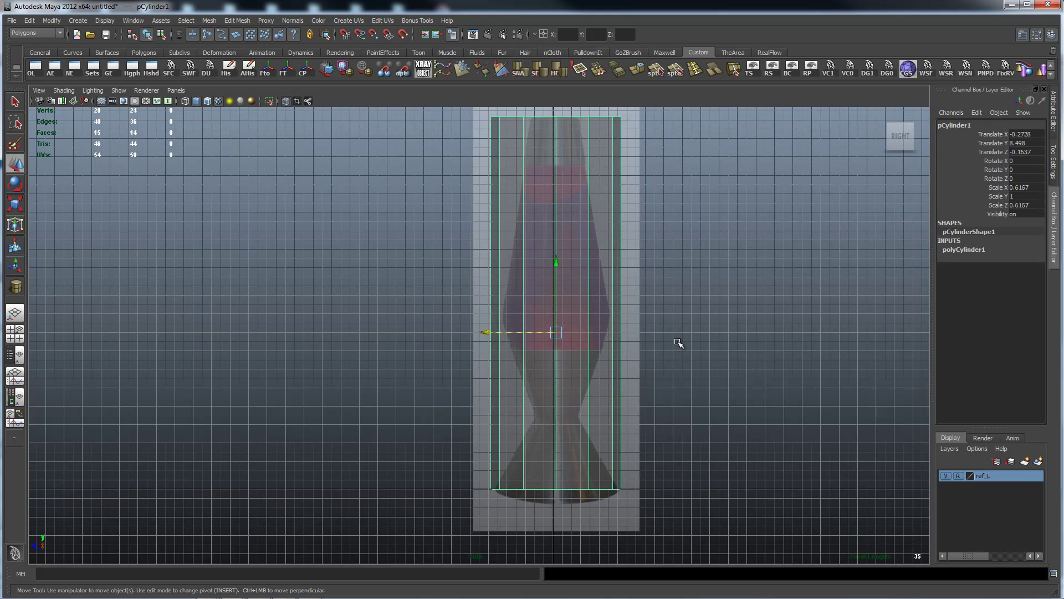
right_drag(566, 416, 566, 383)
click(564, 409)
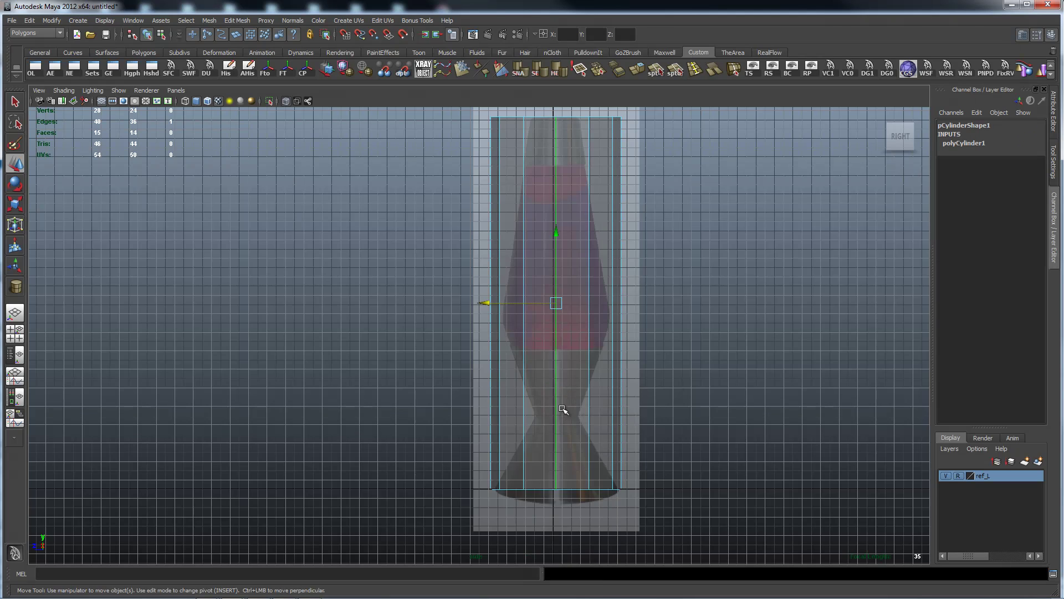
shift+right_click(696, 385)
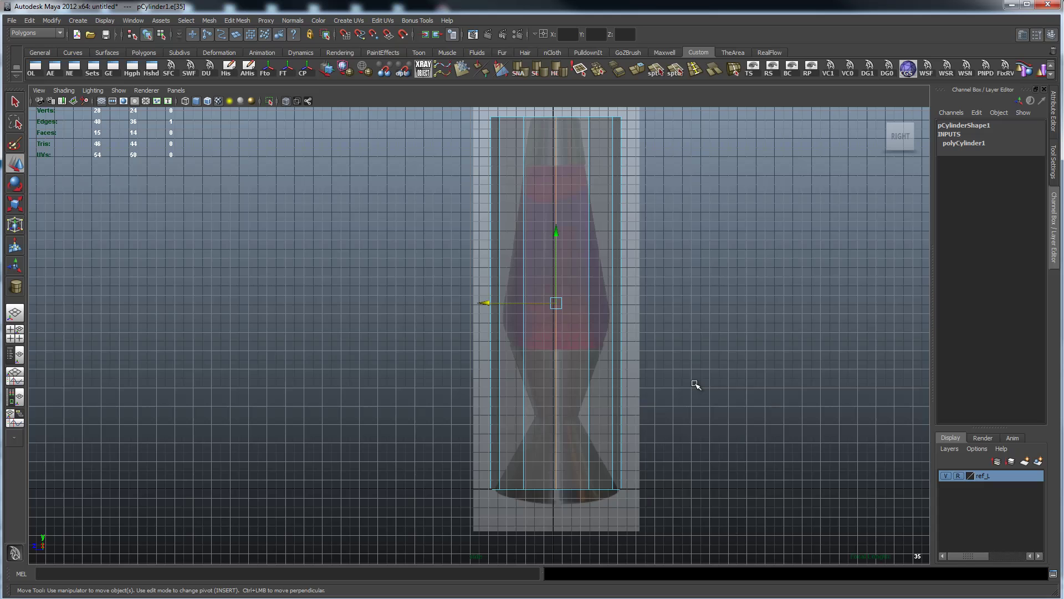
shift+right_click(696, 385)
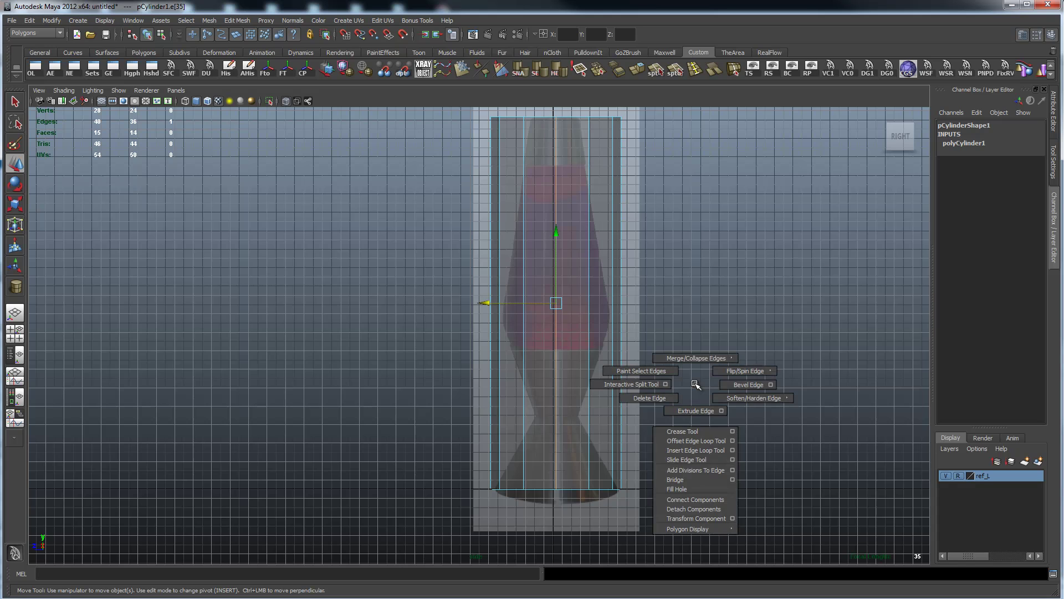
click(709, 453)
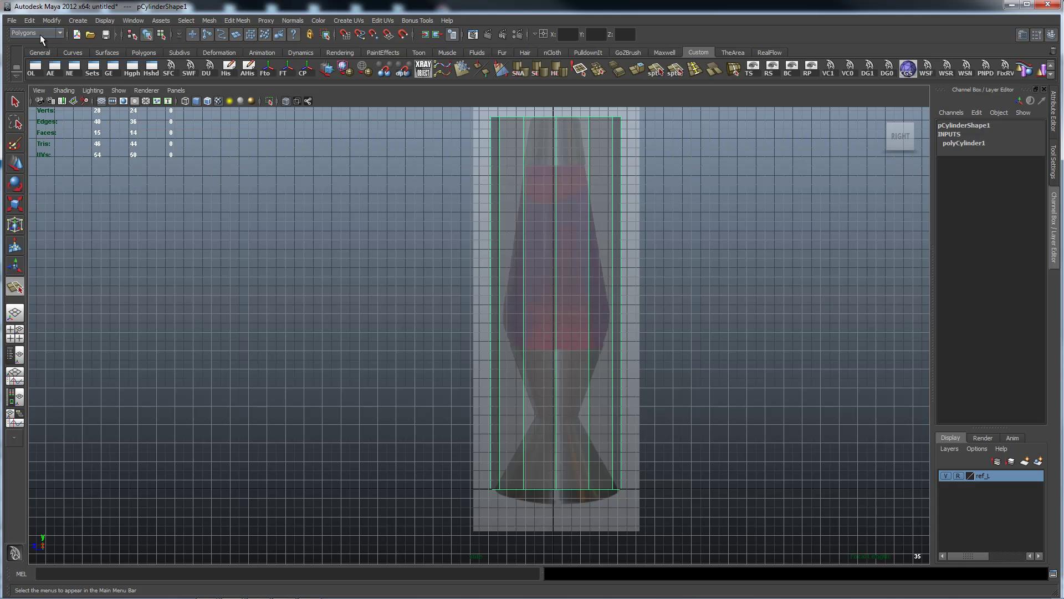
Show the Insert Edge Loop tool's settings at full width and keep the position mode at Relative distance from edge.
click(230, 20)
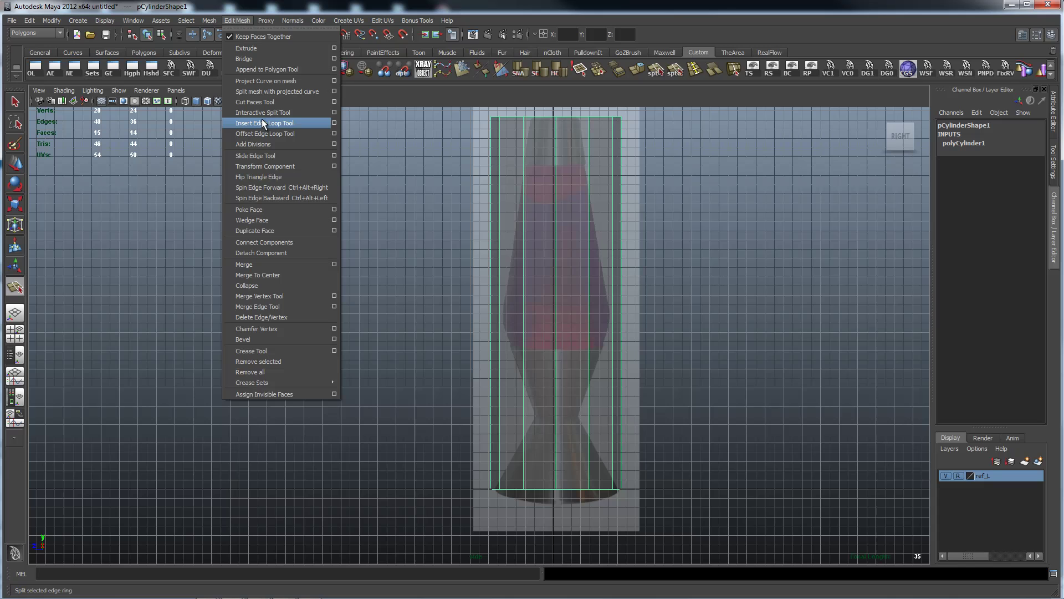
click(158, 325)
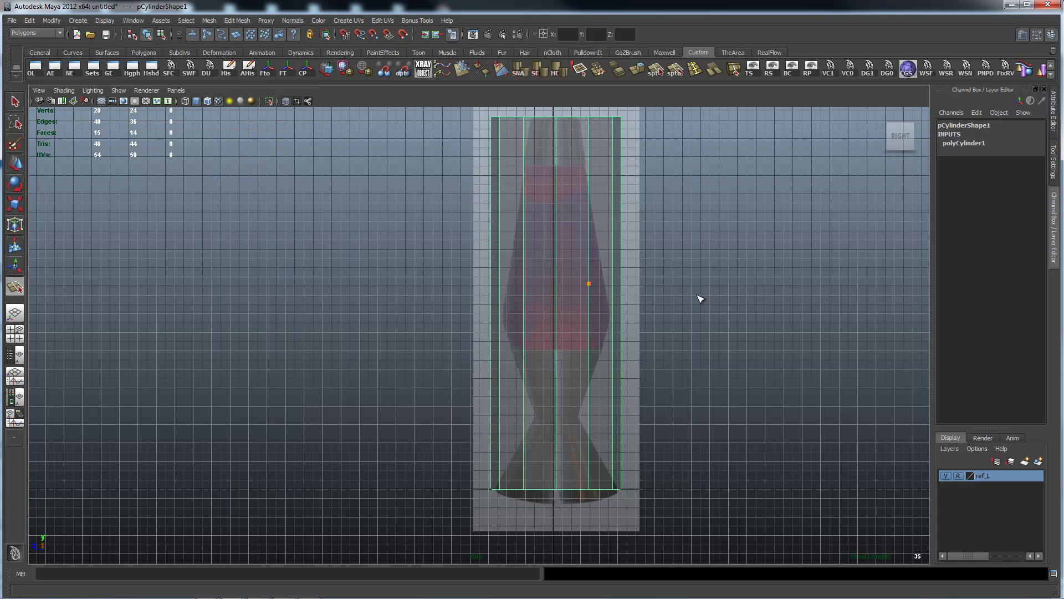
shift+right_drag(666, 292, 644, 309)
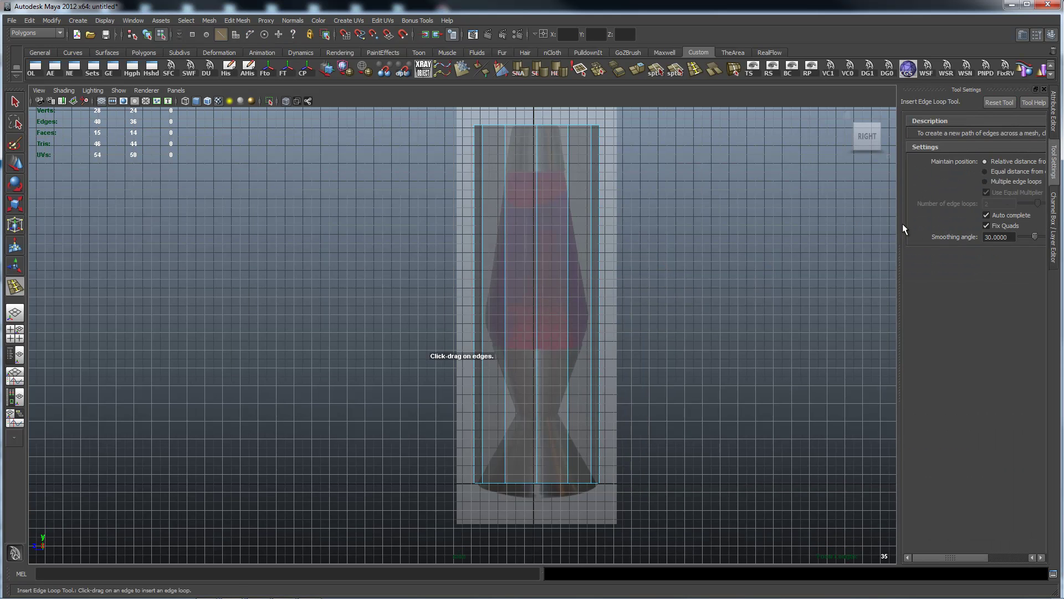
drag(900, 224, 781, 226)
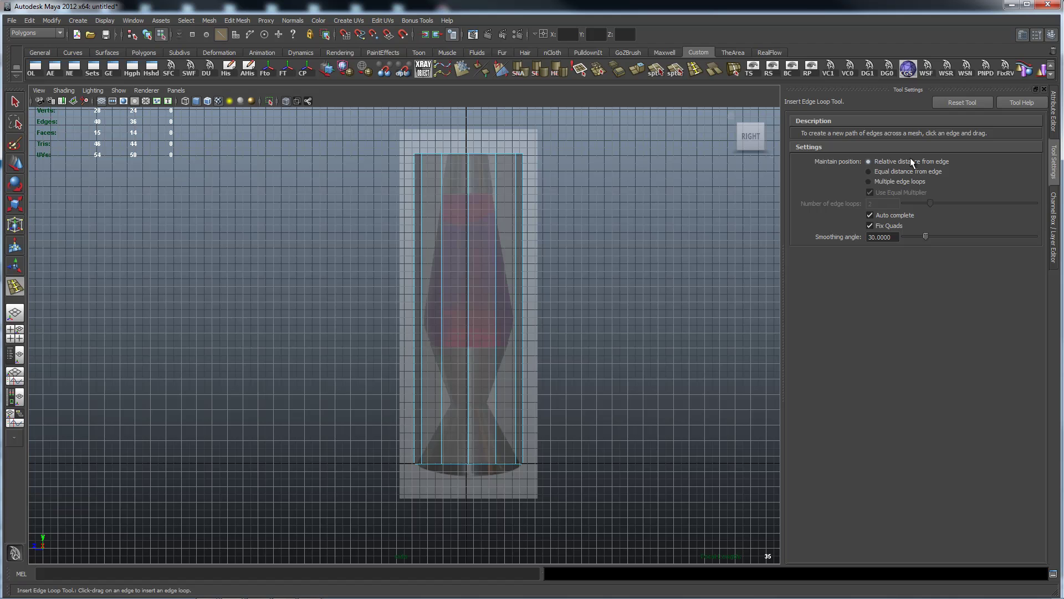
click(899, 180)
click(892, 171)
Insert two horizontal edge loops on the cylinder, one at the lamp's narrow neck and one at its widest point.
alt+middle_drag(568, 319, 575, 311)
alt+right_drag(440, 300, 562, 328)
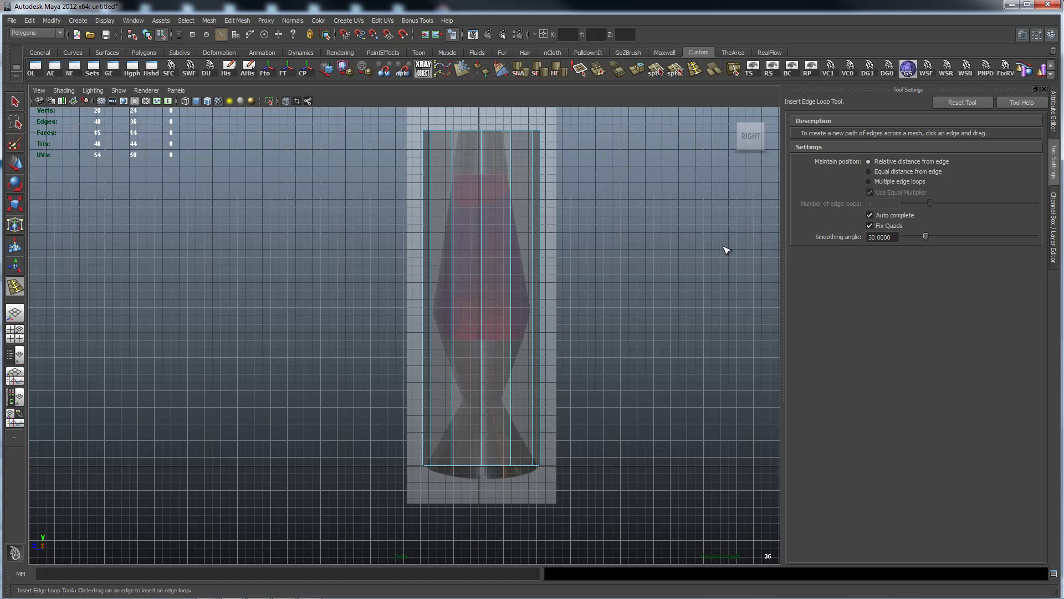
drag(510, 403, 518, 398)
drag(537, 309, 533, 308)
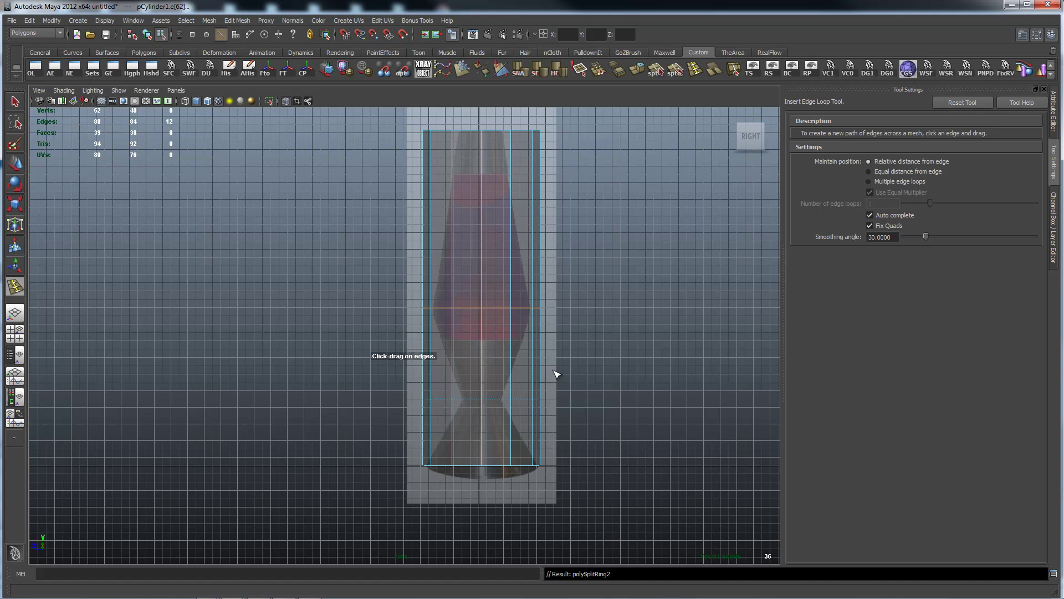
Select the ring of vertices at the cylinder's neck and scale it inward to match the reference lamp's narrow neck.
key(q)
right_drag(498, 339, 401, 366)
drag(349, 363, 591, 411)
key(r)
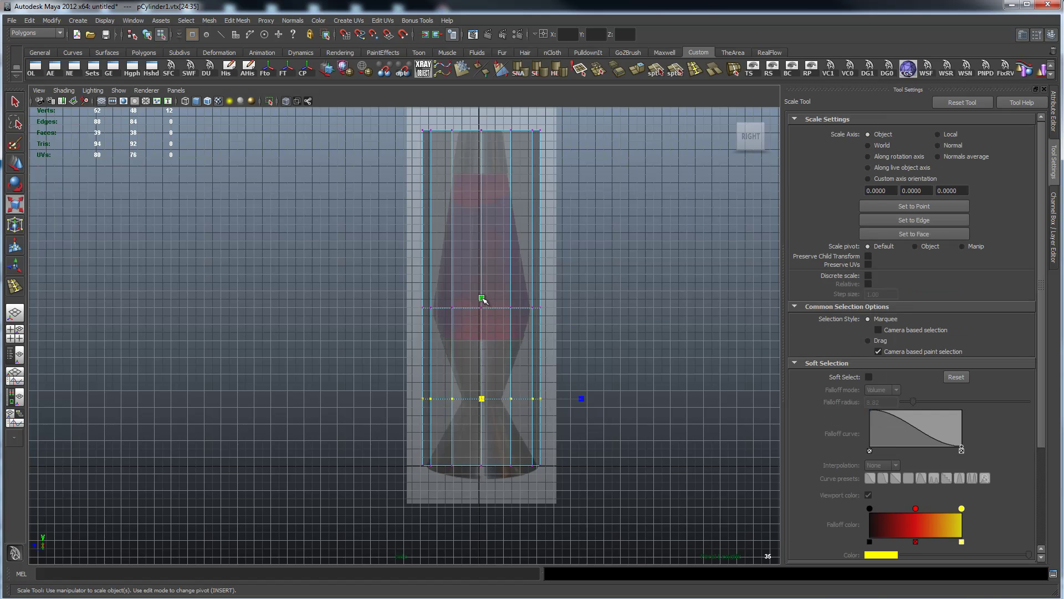
mouse_move(485, 397)
mouse_down()
mouse_move(476, 407)
mouse_move(492, 399)
mouse_up()
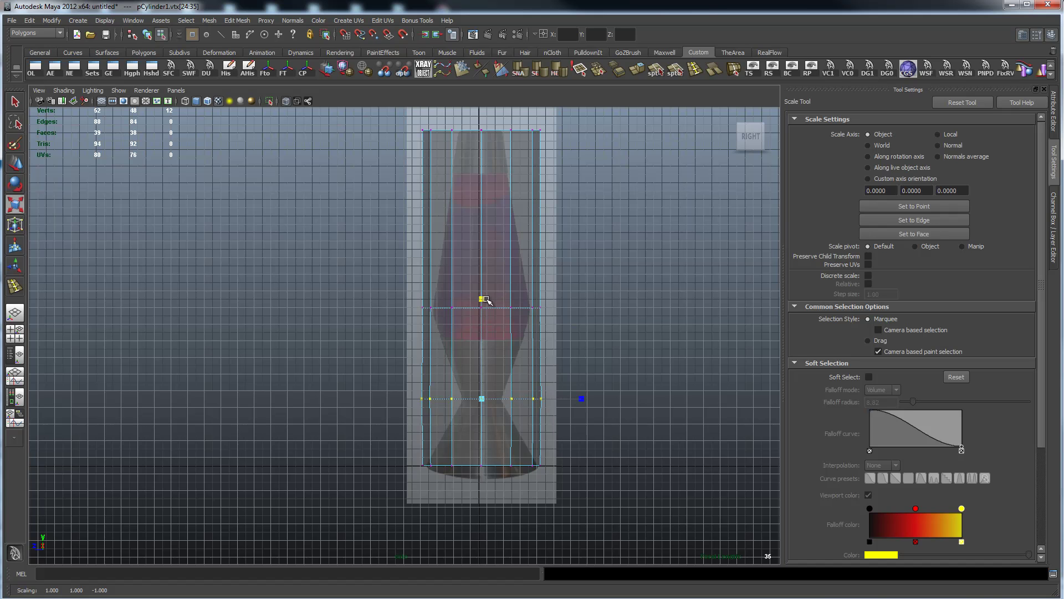
middle_drag(482, 299, 483, 363)
Scale the vertex rings at the widest point and at the top of the cylinder inward to the reference lamp's outline.
drag(382, 273, 601, 342)
middle_drag(483, 210, 490, 221)
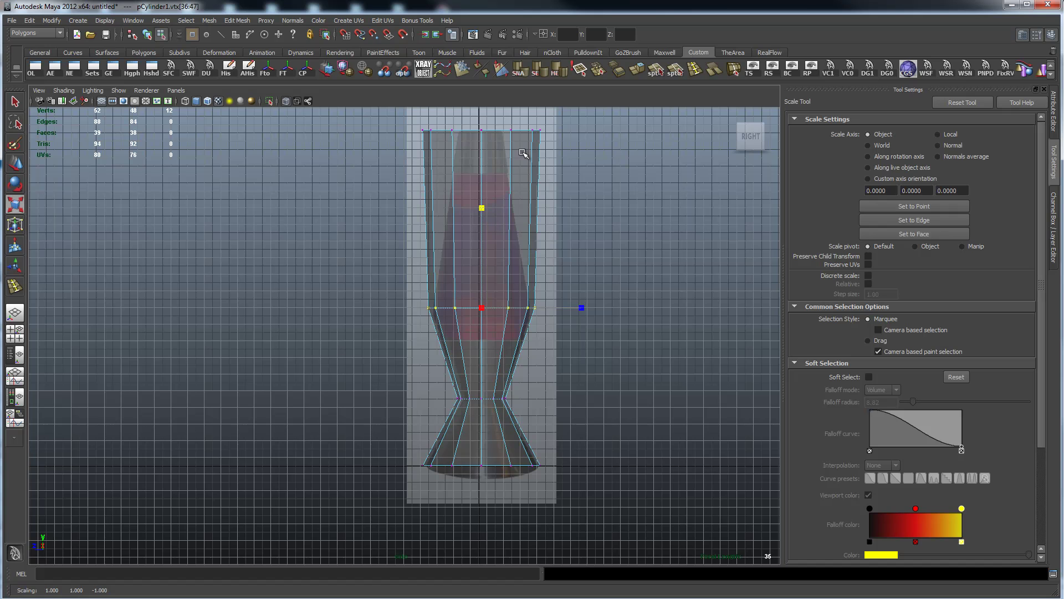
key(Up)
alt+middle_drag(606, 229, 605, 328)
ctrl+drag(487, 135, 487, 189)
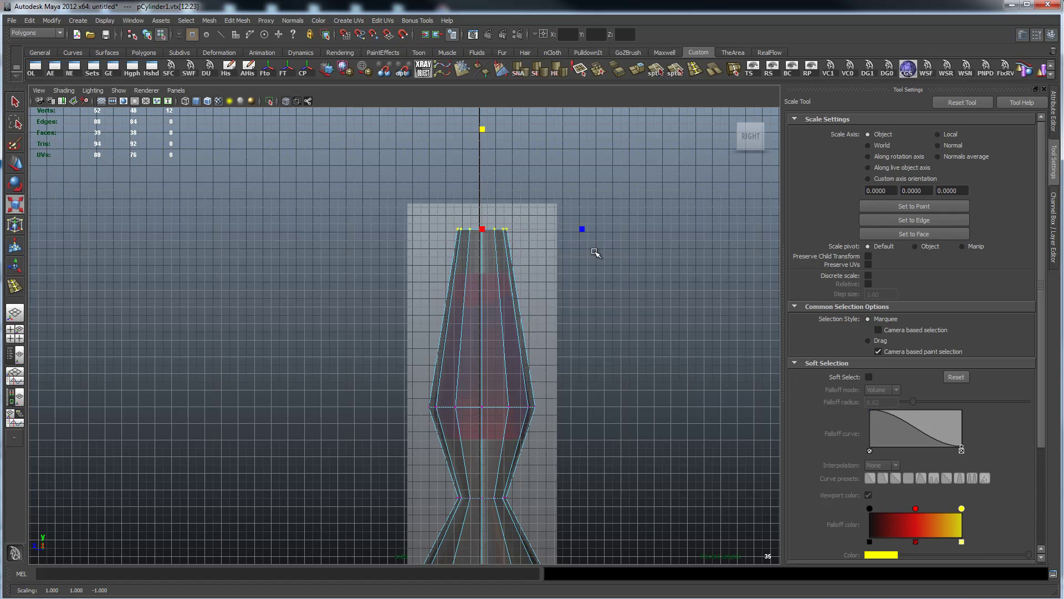
scroll(685, 284, down, 2)
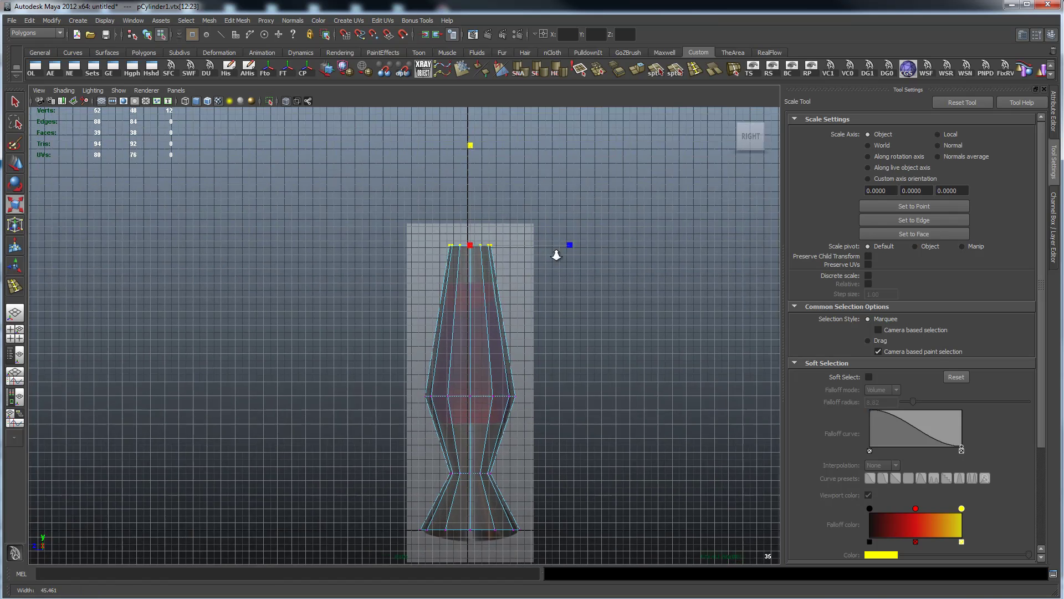
Return the mesh to object mode and examine the shaded lamp beside the reference image in the perspective view.
right_drag(466, 344, 519, 325)
key(space)
drag(559, 332, 556, 306)
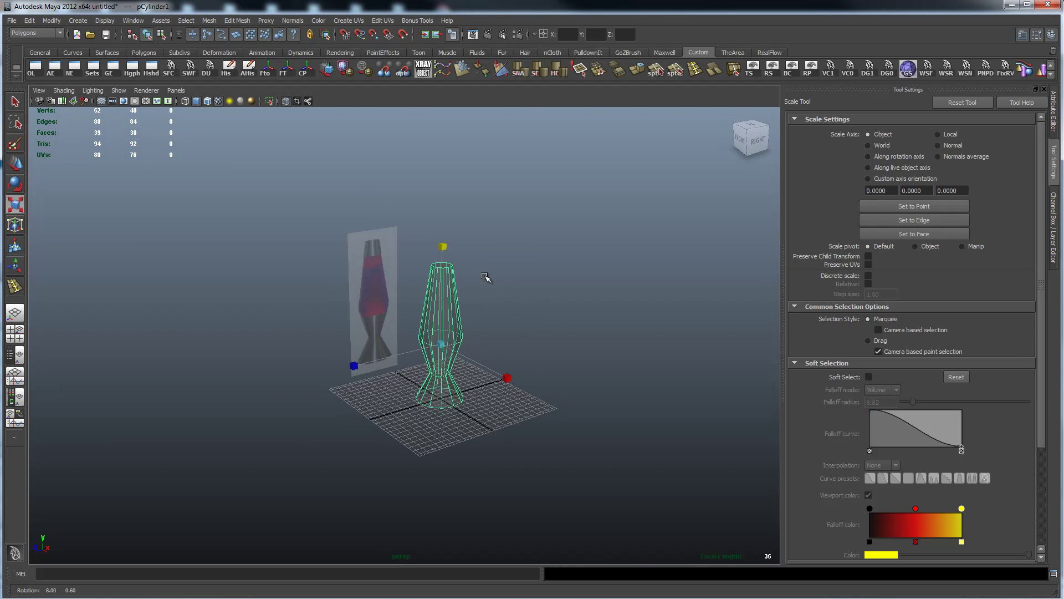
scroll(618, 304, up, 4)
alt+right_drag(672, 306, 526, 289)
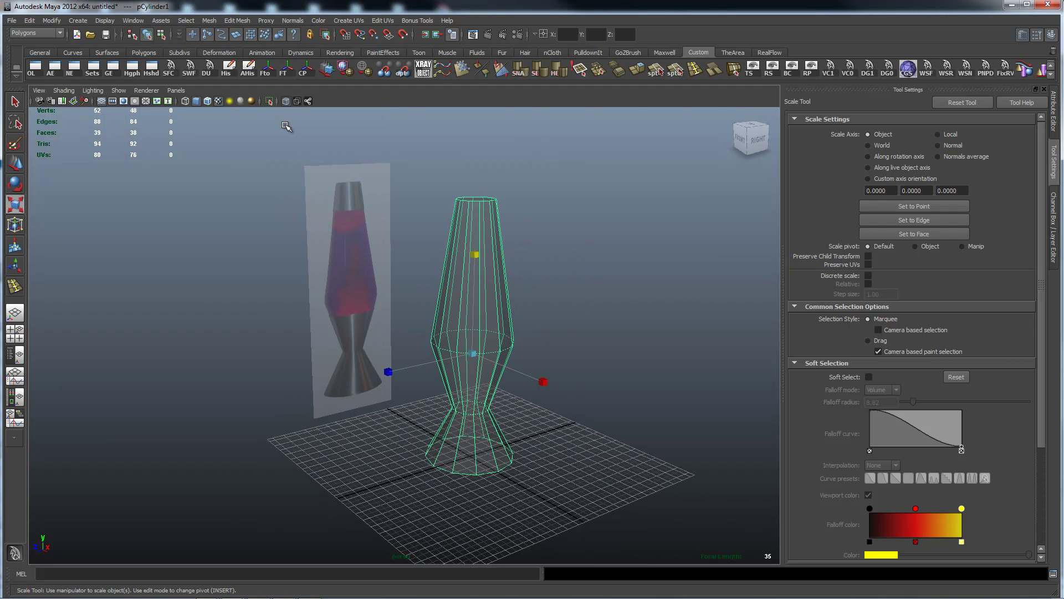
key(5)
alt+drag(648, 309, 624, 293)
click(318, 198)
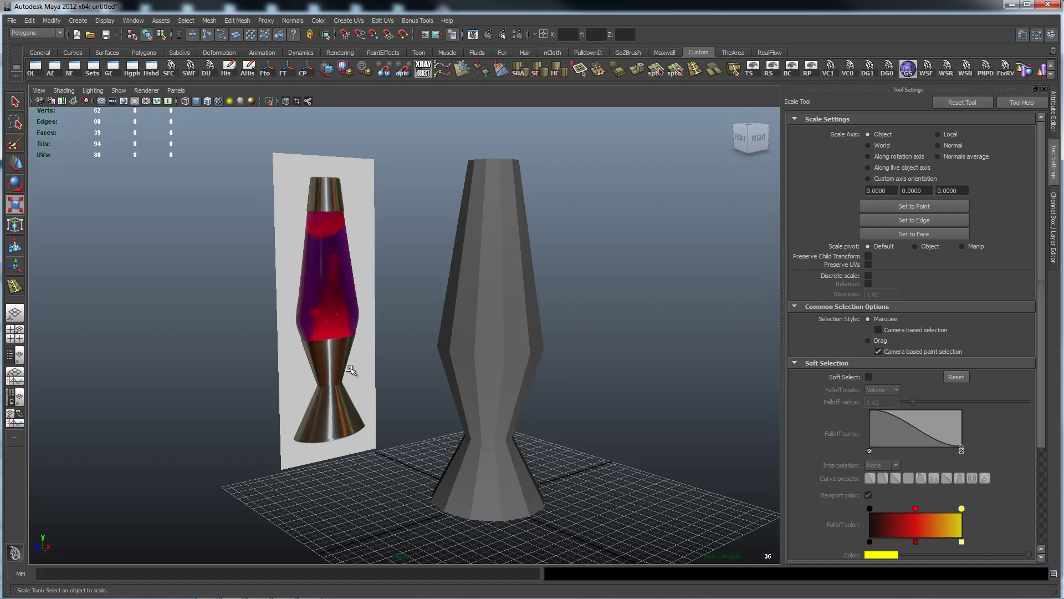
alt+drag(543, 333, 570, 309)
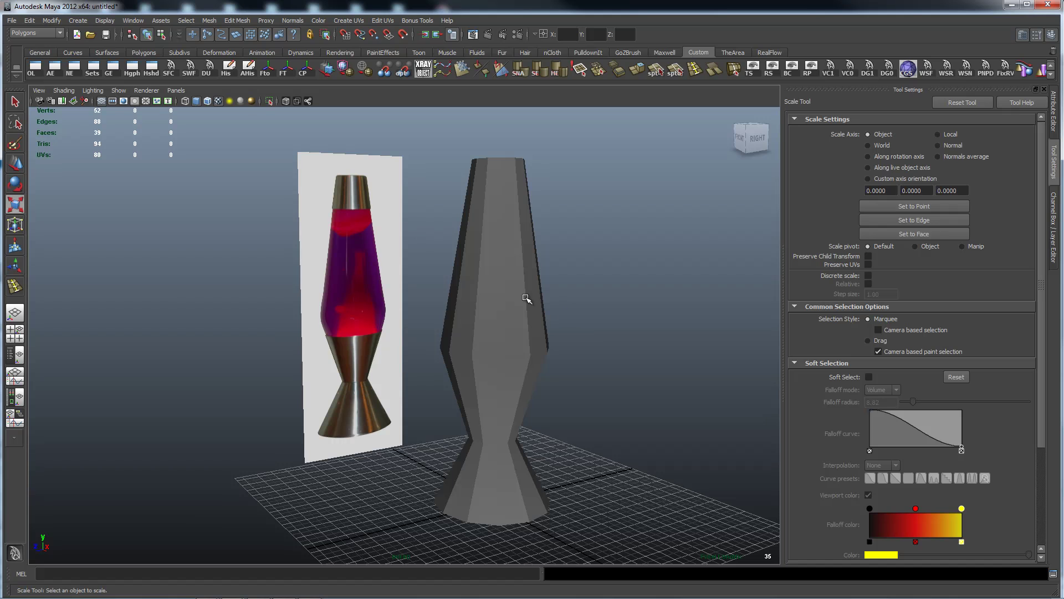
Return to the side view and turn on X-ray shading to see the reference through the lamp.
key(space)
drag(533, 271, 555, 278)
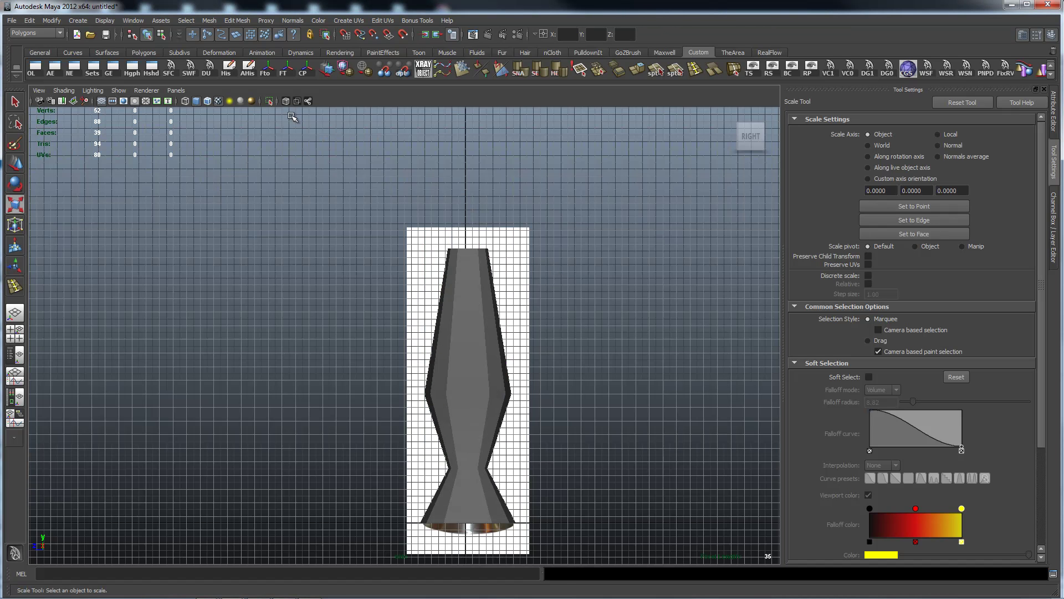
click(270, 101)
alt+right_drag(225, 284, 562, 276)
alt+middle_drag(562, 276, 535, 222)
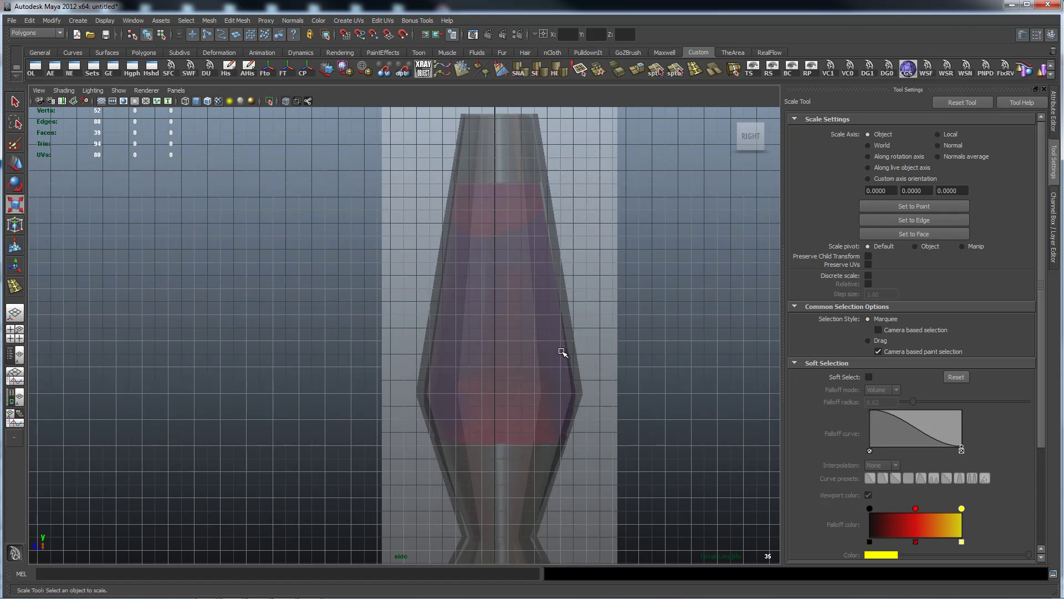
alt+middle_drag(561, 364, 536, 233)
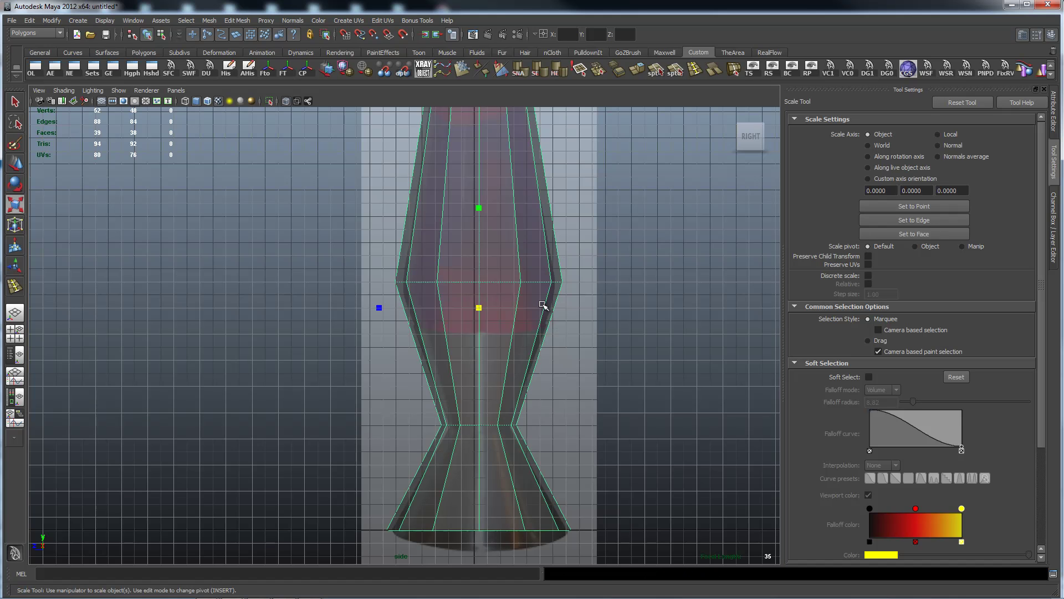
Switch the lamp to vertex editing and refine the scale of the neck ring against the reference outline.
click(544, 305)
alt+right_drag(453, 309, 923, 316)
alt+middle_drag(712, 317, 658, 249)
right_drag(590, 406, 522, 406)
drag(371, 376, 628, 431)
ctrl+drag(509, 316, 516, 339)
Select the ring of vertices at the lamp's base and adjust its scale to the reference base width.
alt+middle_drag(602, 394, 563, 136)
drag(165, 348, 732, 461)
ctrl+drag(471, 321, 472, 325)
Select the vertex ring at the lamp's widest point and scale it slightly inward toward the reference outline.
mouse_move(541, 199)
alt+middle_down()
mouse_move(542, 296)
mouse_move(566, 432)
alt+middle_up()
alt+middle_drag(578, 308, 604, 429)
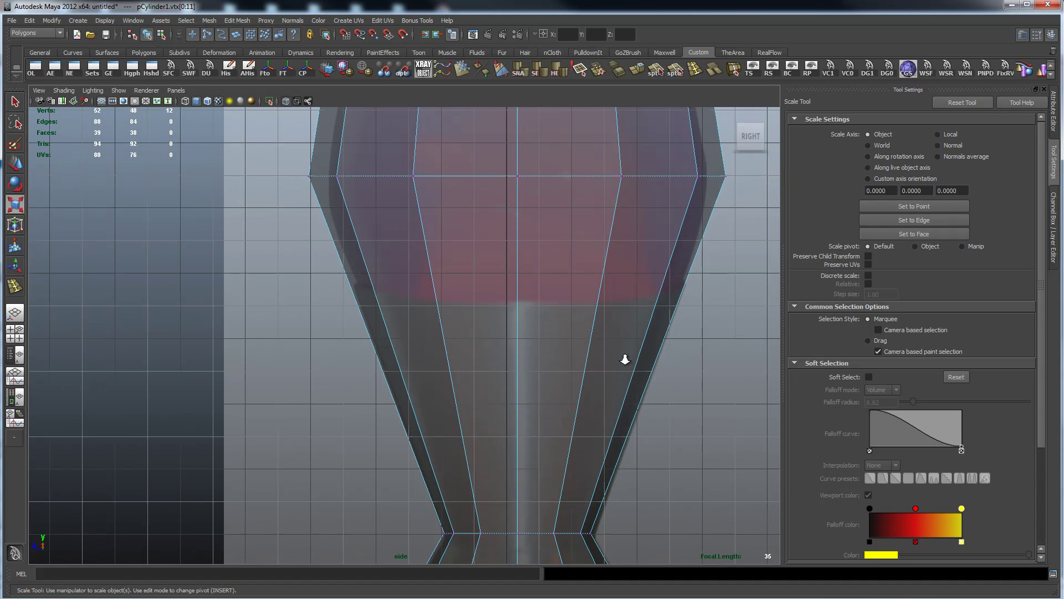
alt+right_drag(652, 366, 579, 353)
drag(293, 189, 631, 285)
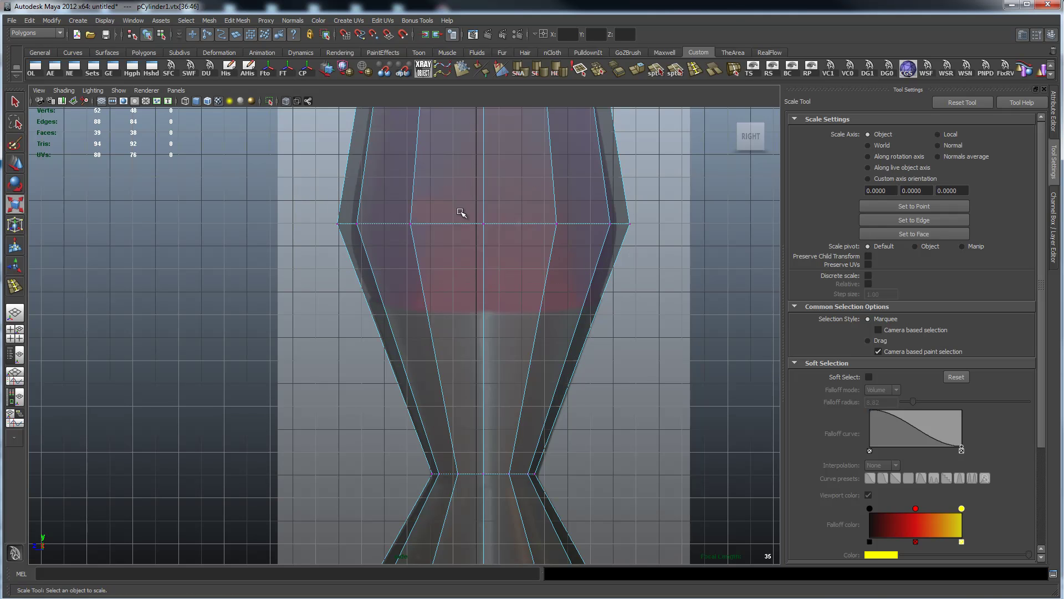
alt+middle_drag(338, 222, 350, 315)
alt+right_drag(350, 315, 518, 335)
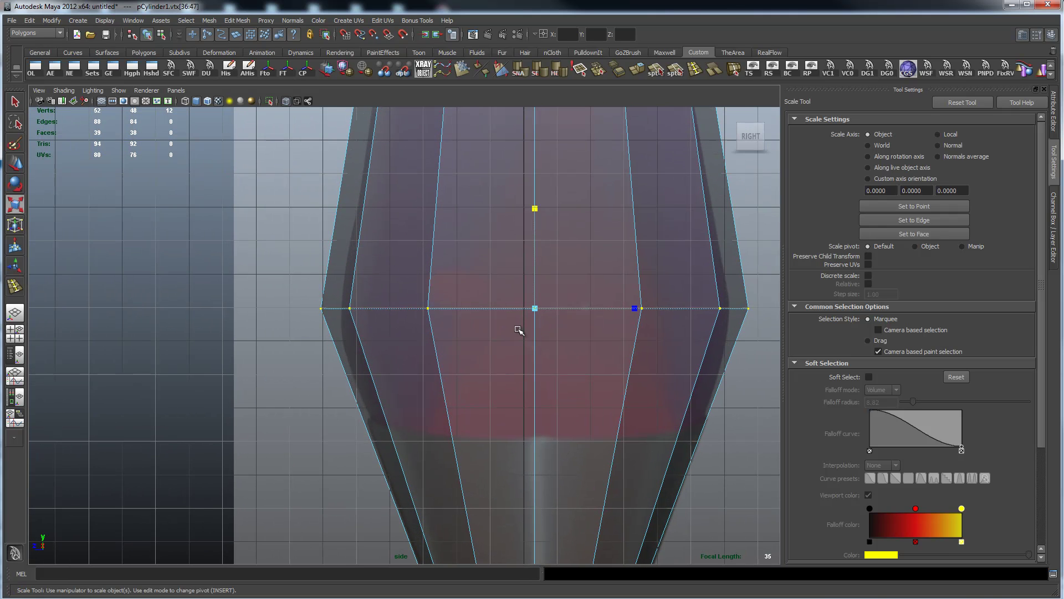
ctrl+drag(535, 209, 535, 213)
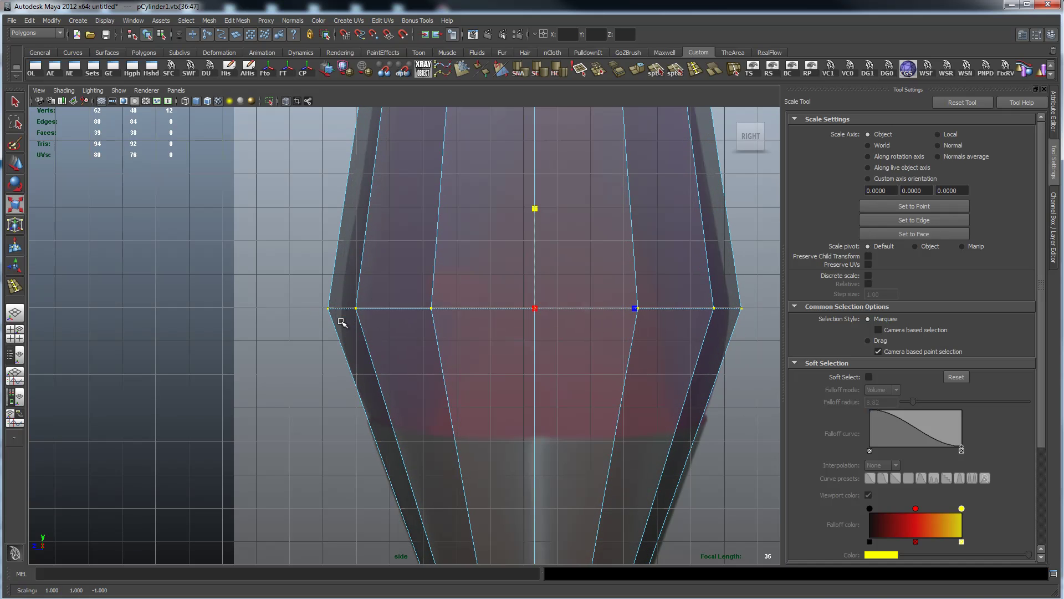
Select the vertex ring at the top of the lamp and fine-tune its scale to the reference cap.
alt+middle_drag(479, 230, 468, 321)
alt+right_drag(693, 310, 575, 320)
alt+middle_drag(576, 276, 604, 307)
drag(437, 126, 653, 200)
alt+middle_drag(615, 155, 617, 271)
ctrl+drag(530, 166, 530, 170)
Reselect the ring at the lamp's widest point and narrow it a little more to follow the reference.
alt+middle_drag(622, 349, 612, 125)
alt+right_drag(723, 334, 634, 311)
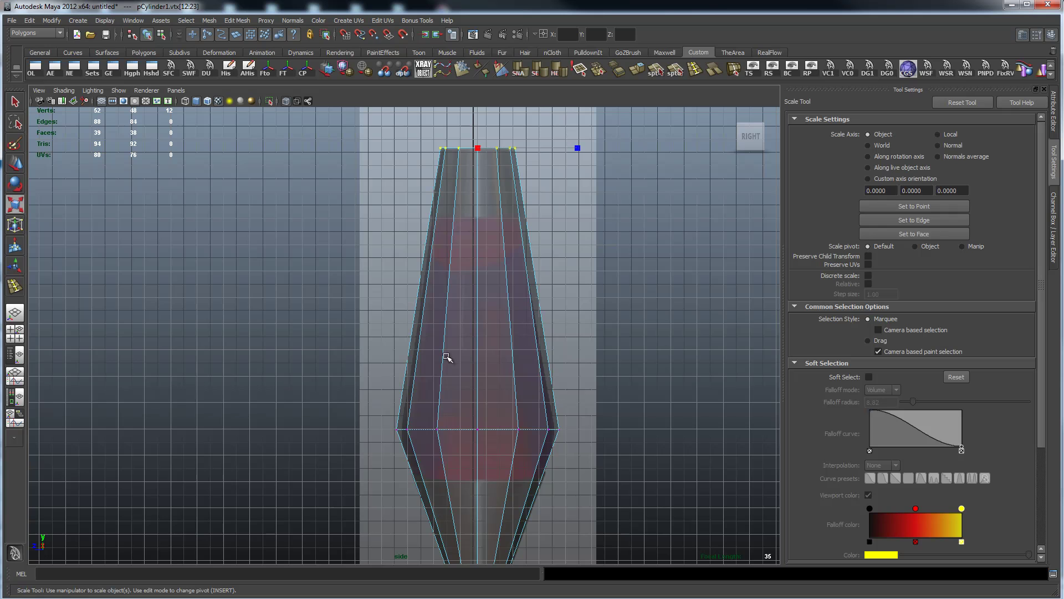
drag(359, 417, 577, 443)
middle_drag(477, 327, 480, 332)
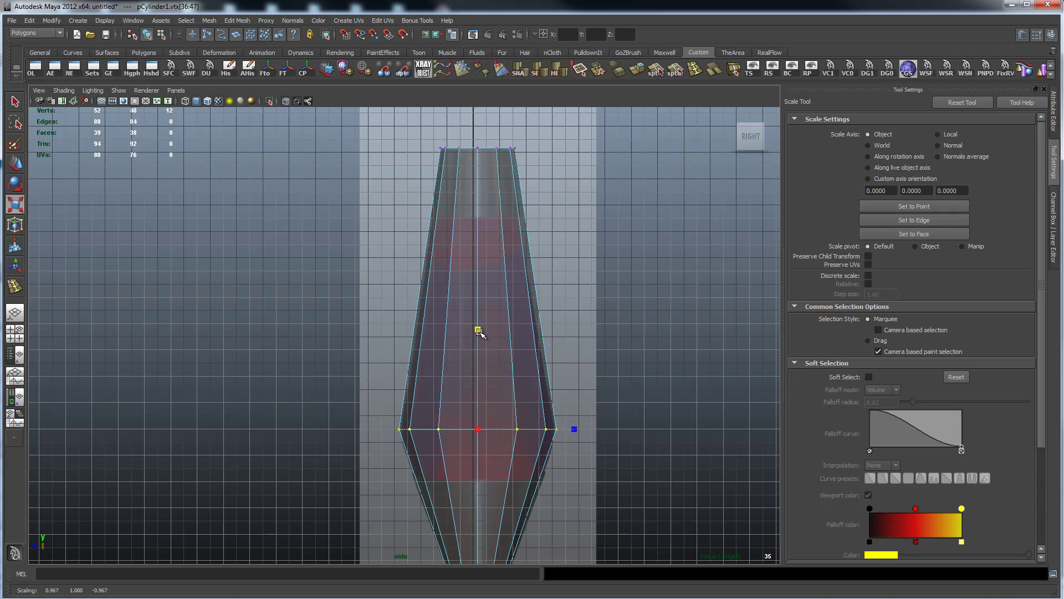
Reselect the top ring of vertices and scale it slightly narrower to fit the reference cap's upper edge.
drag(426, 131, 534, 176)
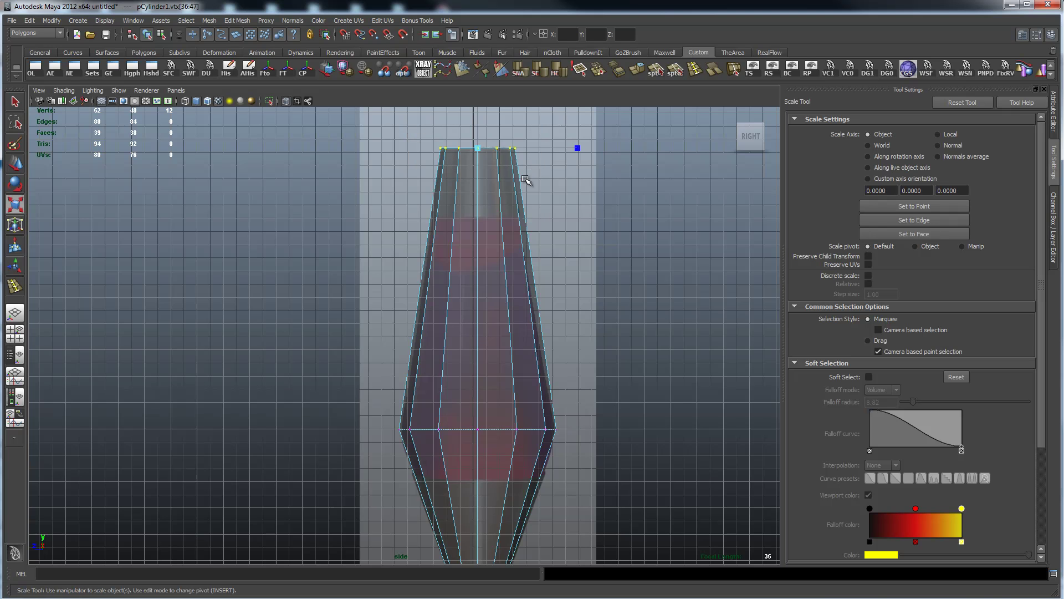
alt+middle_drag(515, 126, 514, 190)
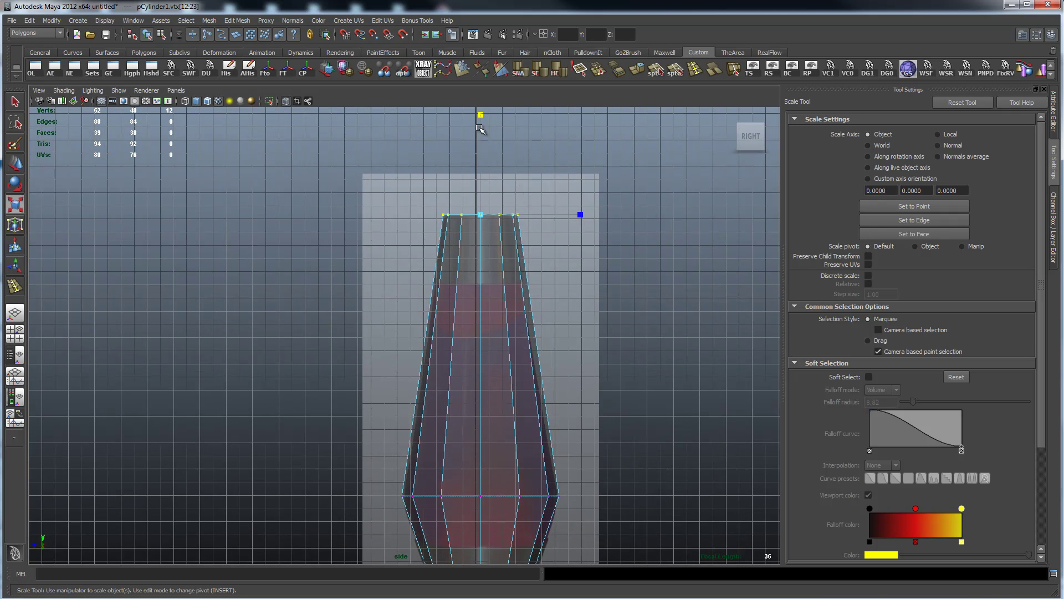
middle_drag(482, 117, 485, 126)
ctrl+drag(484, 125, 484, 124)
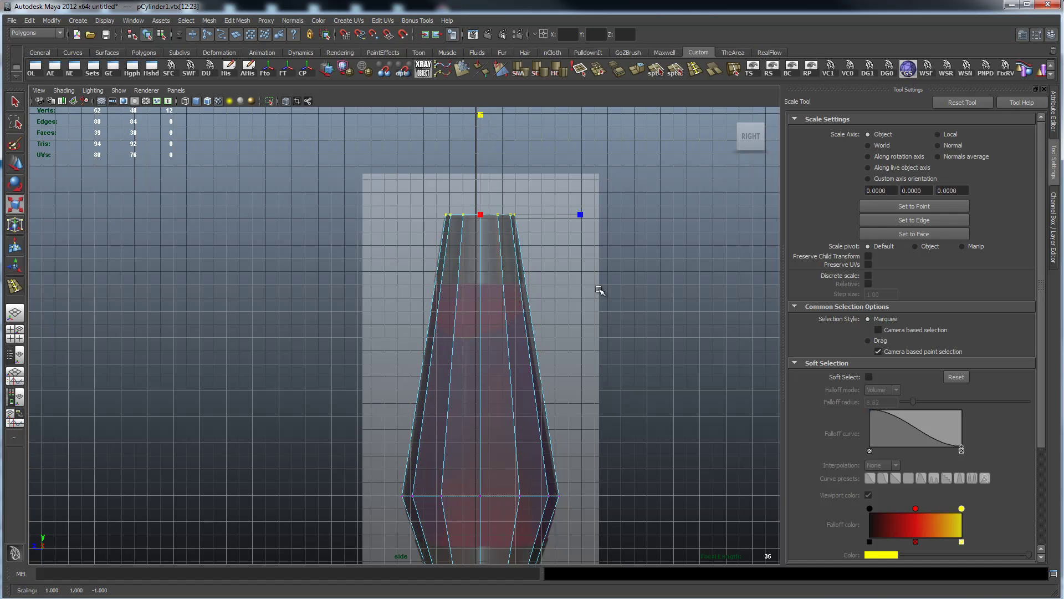
Compare the lamp's outline with the reference from base to top and return the mesh to object mode.
alt+right_drag(625, 314, 501, 302)
alt+middle_drag(552, 403, 495, 382)
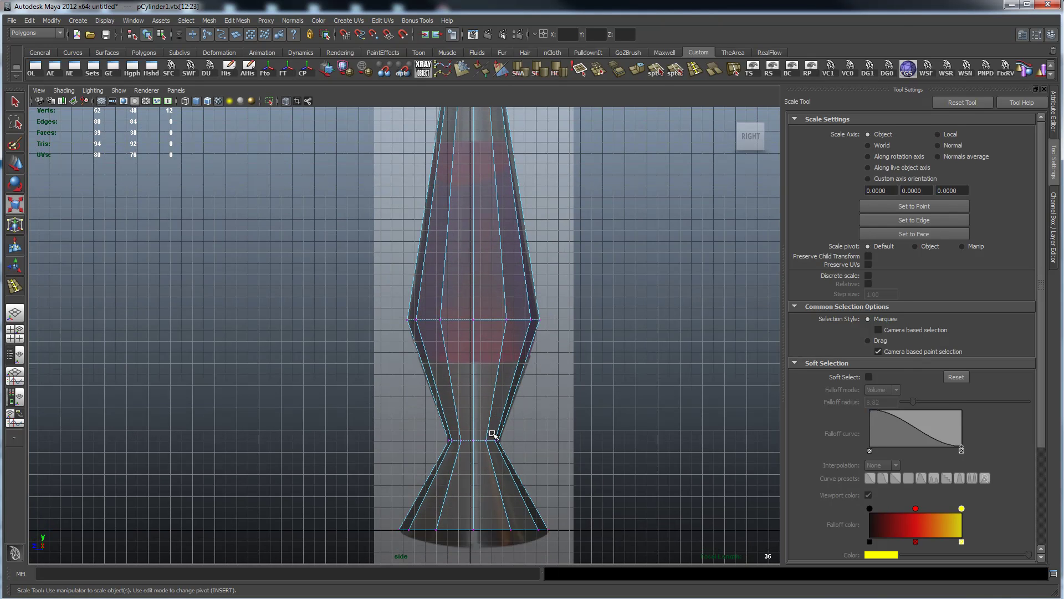
alt+middle_drag(530, 304, 524, 351)
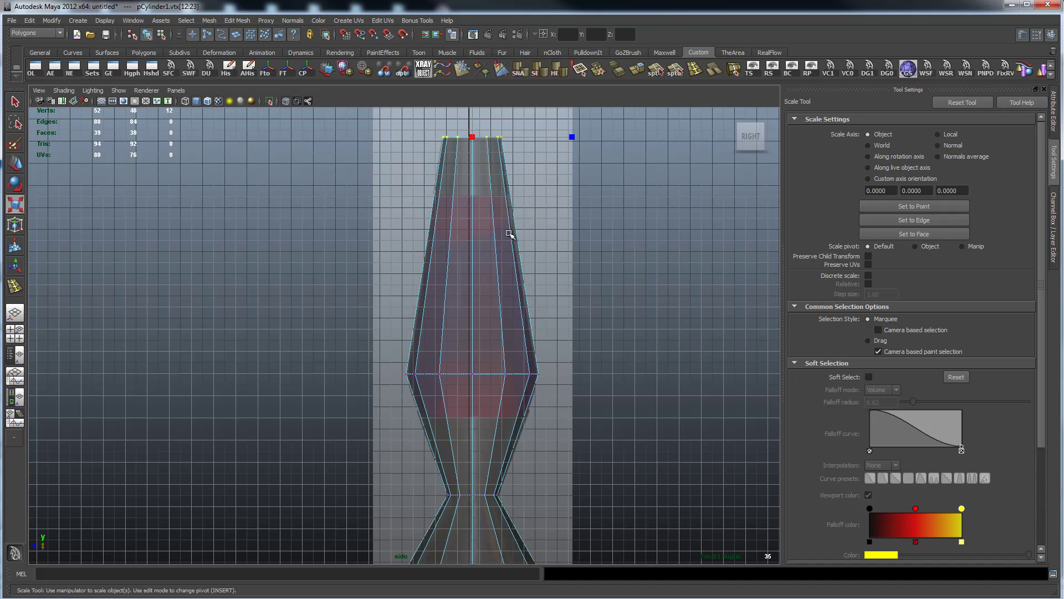
alt+middle_drag(511, 238, 495, 222)
right_drag(492, 229, 497, 216)
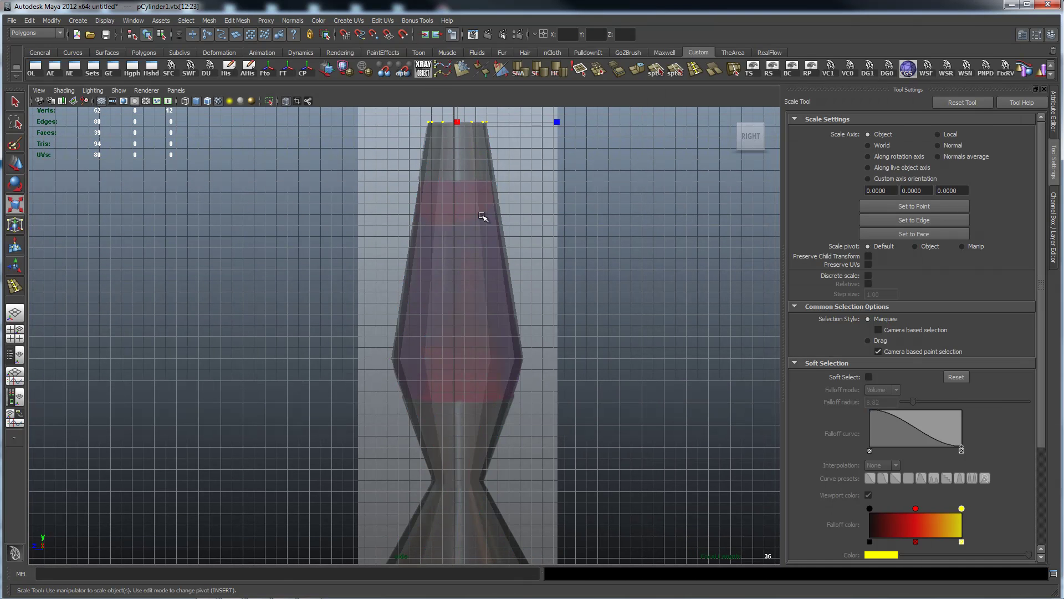
right_click(514, 228)
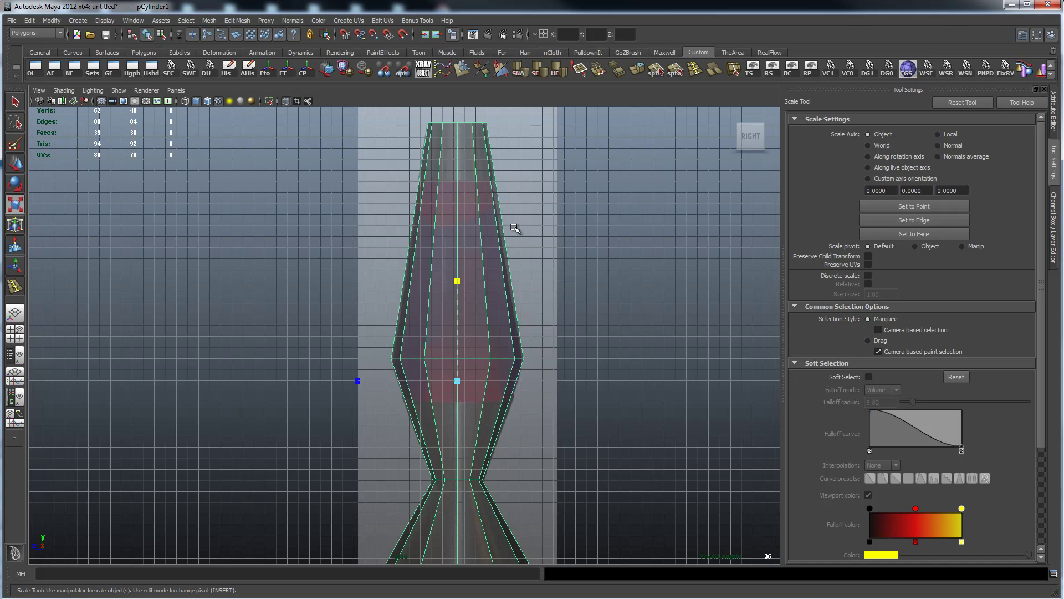
Insert a horizontal edge loop on the lamp where the reference's metal cap meets the top of the liquid.
shift+right_click(514, 227)
shift+right_drag(514, 228, 492, 245)
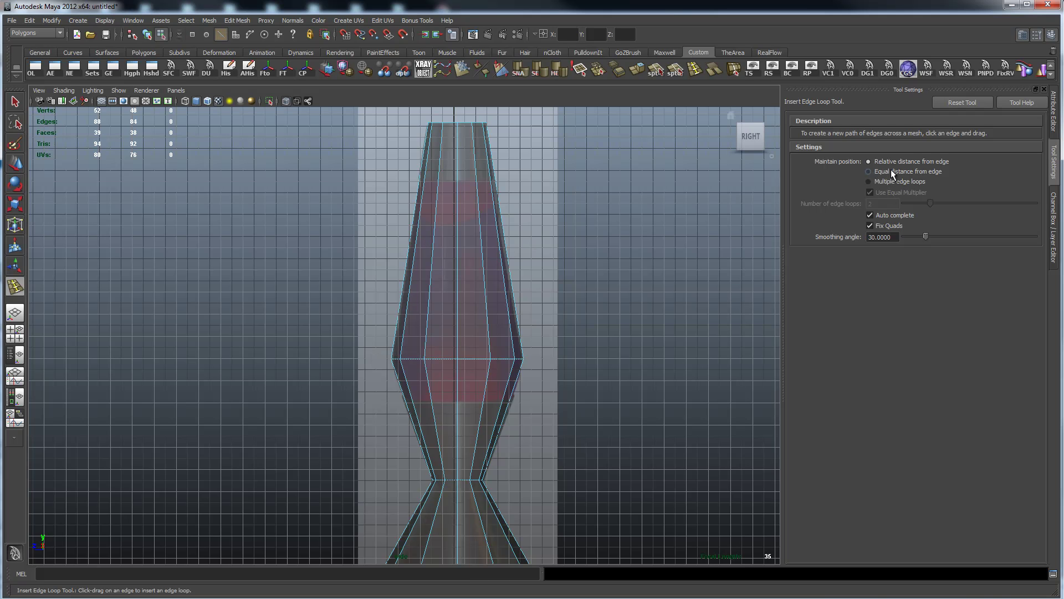
alt+right_drag(368, 183, 390, 197)
alt+middle_drag(402, 222, 400, 378)
alt+right_drag(482, 344, 659, 340)
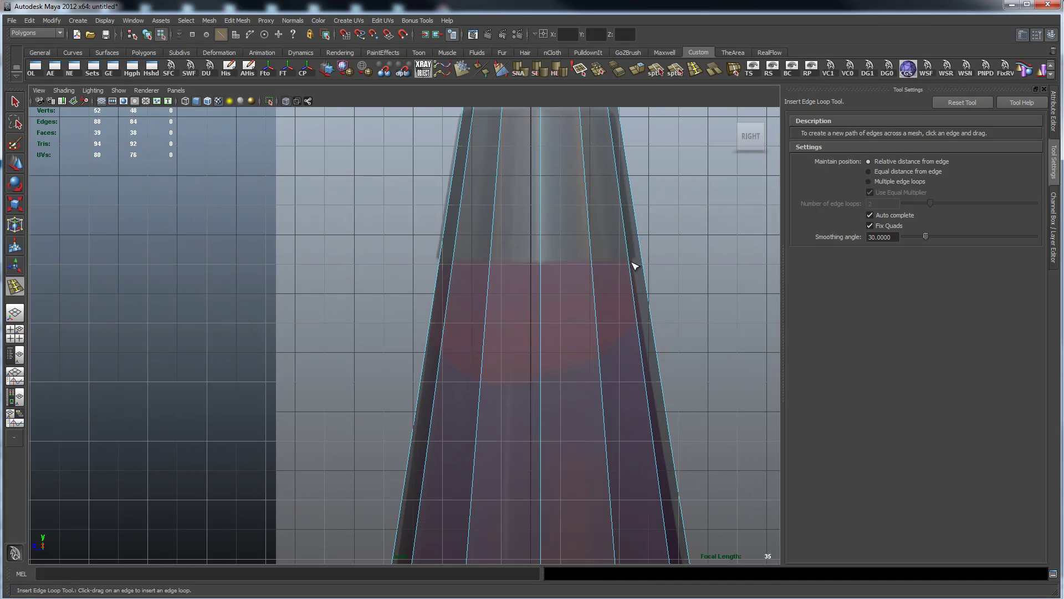
drag(632, 264, 628, 262)
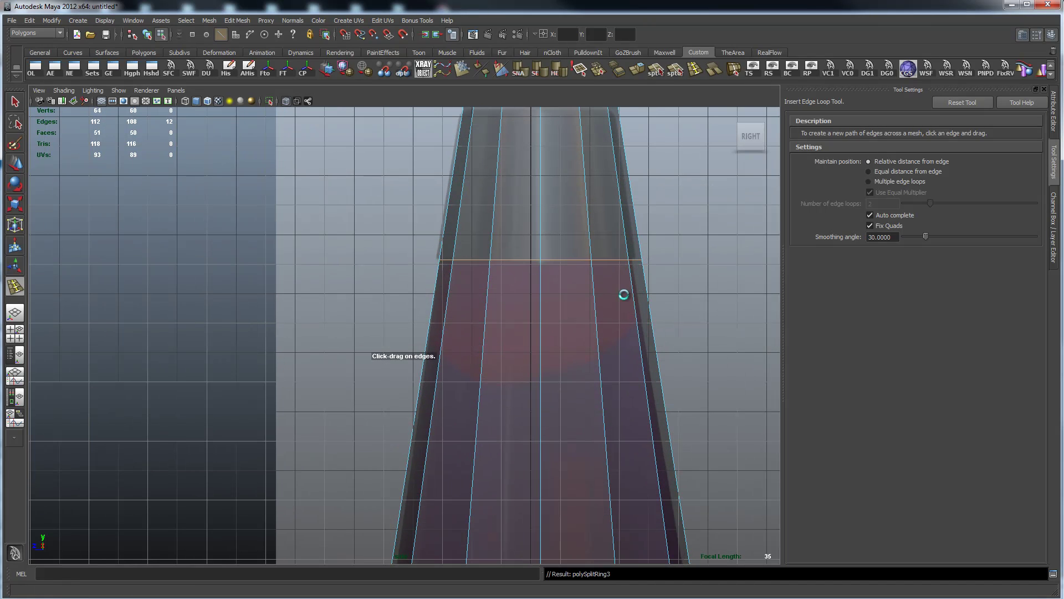
Insert another horizontal edge loop below the widest point, where the reference's liquid meets the metal base.
alt+right_drag(690, 381, 642, 377)
alt+middle_drag(610, 397, 599, 131)
alt+middle_drag(561, 335, 529, 204)
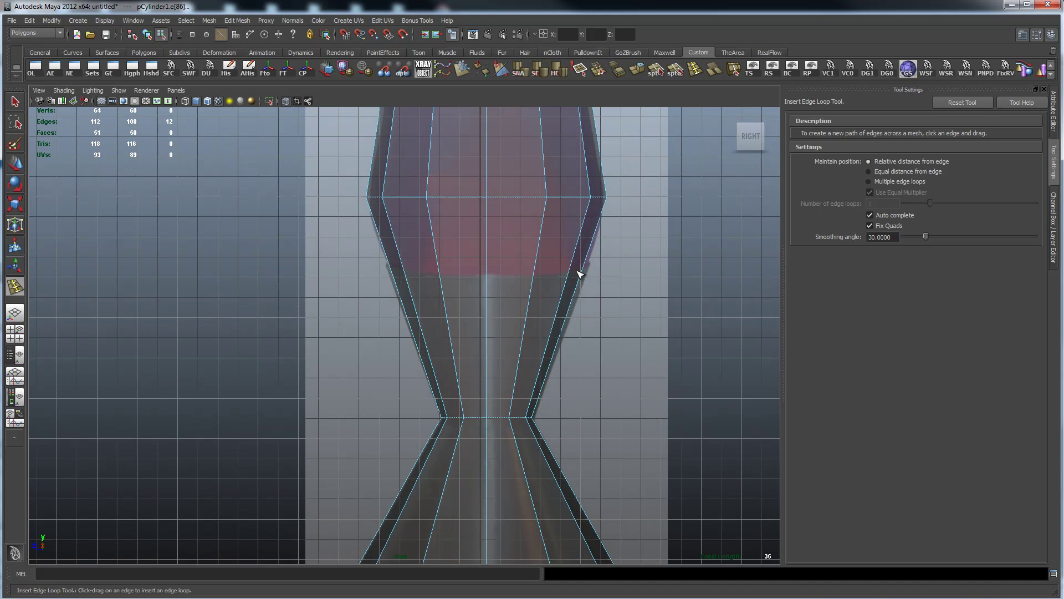
drag(573, 274, 575, 279)
alt+right_drag(662, 222, 621, 212)
alt+middle_drag(621, 212, 631, 353)
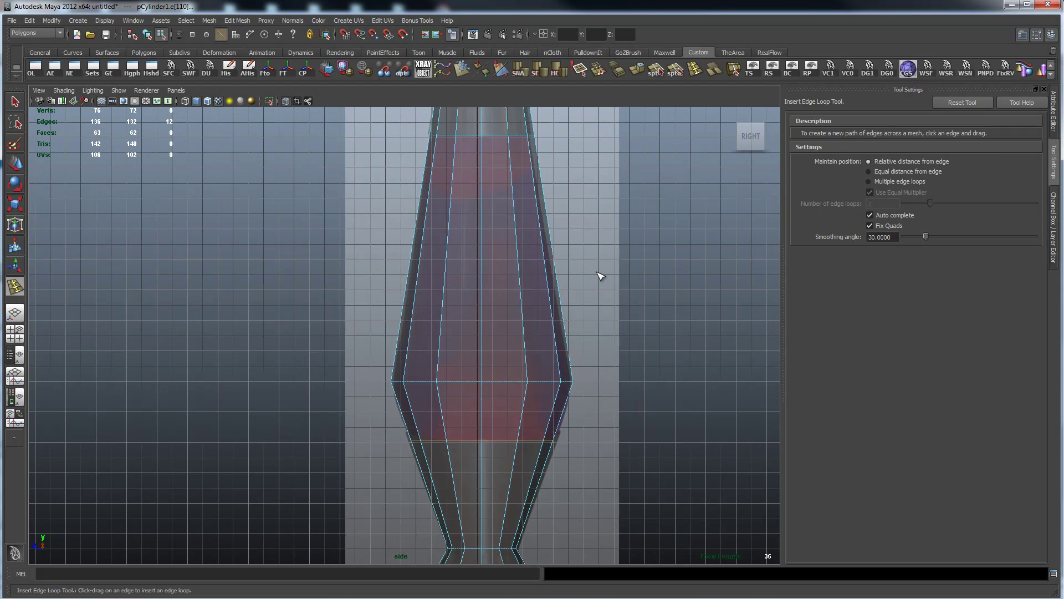
scroll(633, 266, down, 3)
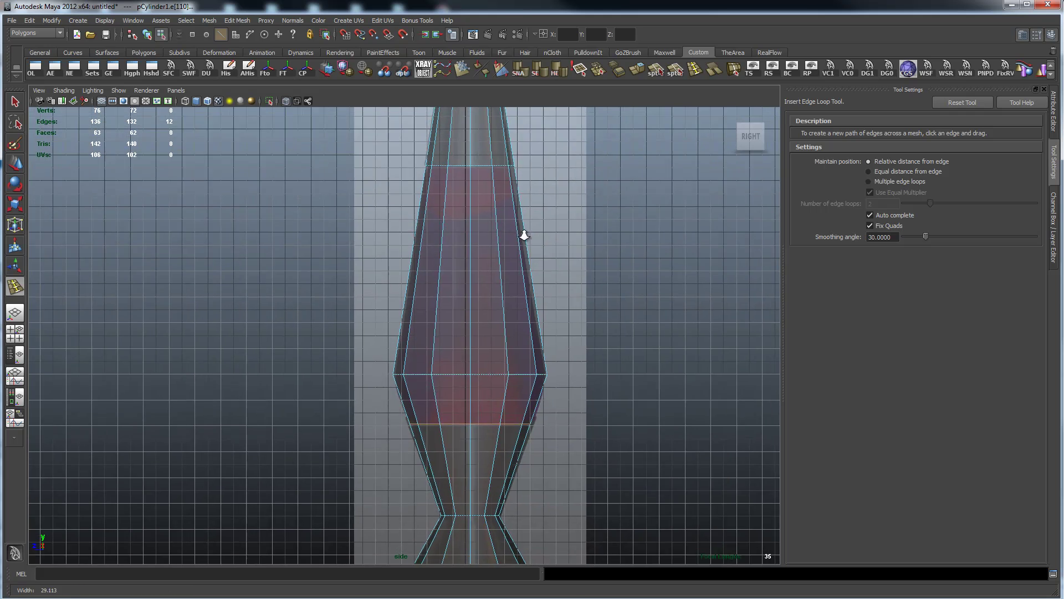
scroll(461, 219, up, 2)
Leave the Insert Edge Loop tool and return the lamp to object mode with the whole mesh selected.
key(q)
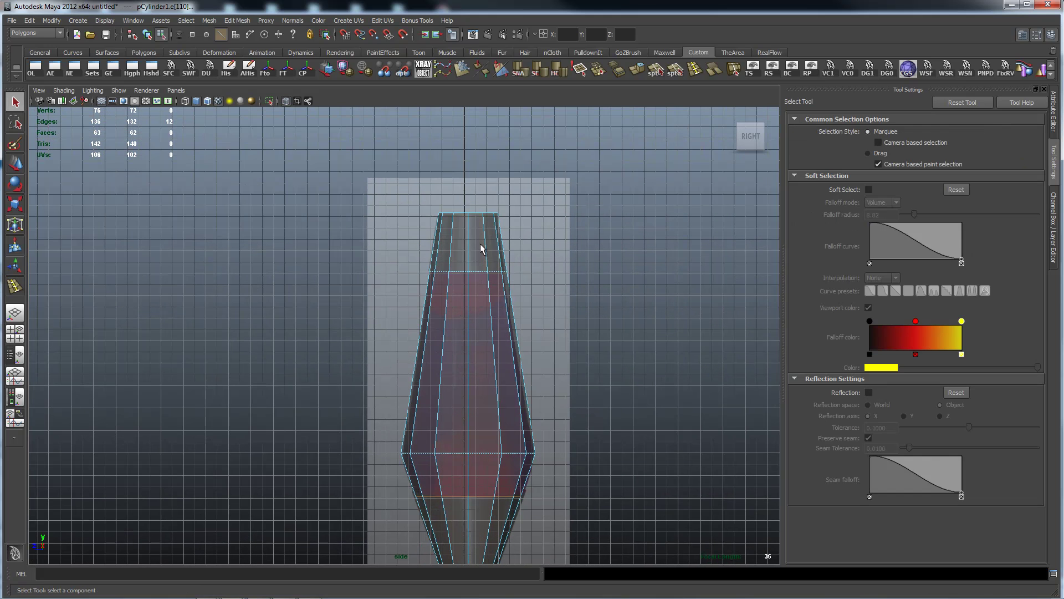
right_click(476, 243)
right_drag(484, 239, 530, 228)
click(454, 252)
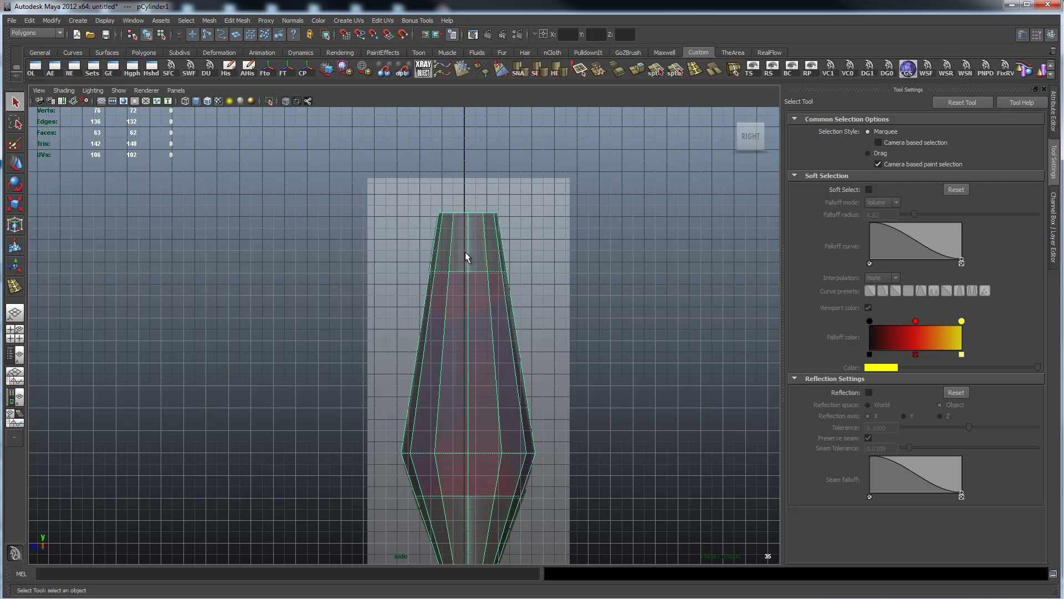
Toggle the grid display in the side view and leave the grid hidden behind the lamp.
click(103, 103)
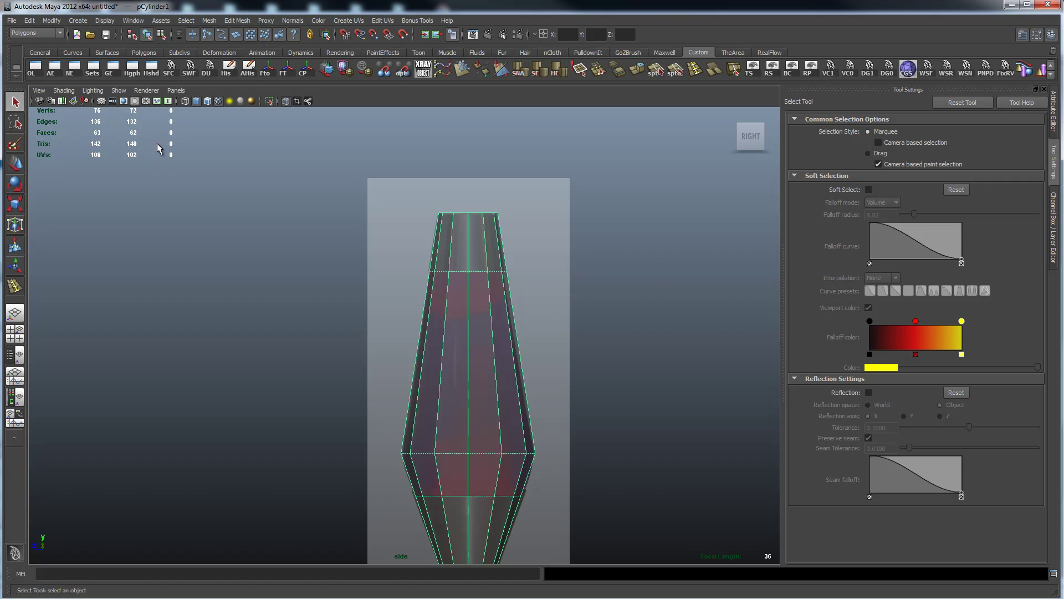
click(101, 101)
click(101, 102)
click(102, 102)
click(102, 102)
click(101, 102)
click(101, 102)
scroll(458, 319, down, 3)
alt+middle_drag(518, 320, 523, 256)
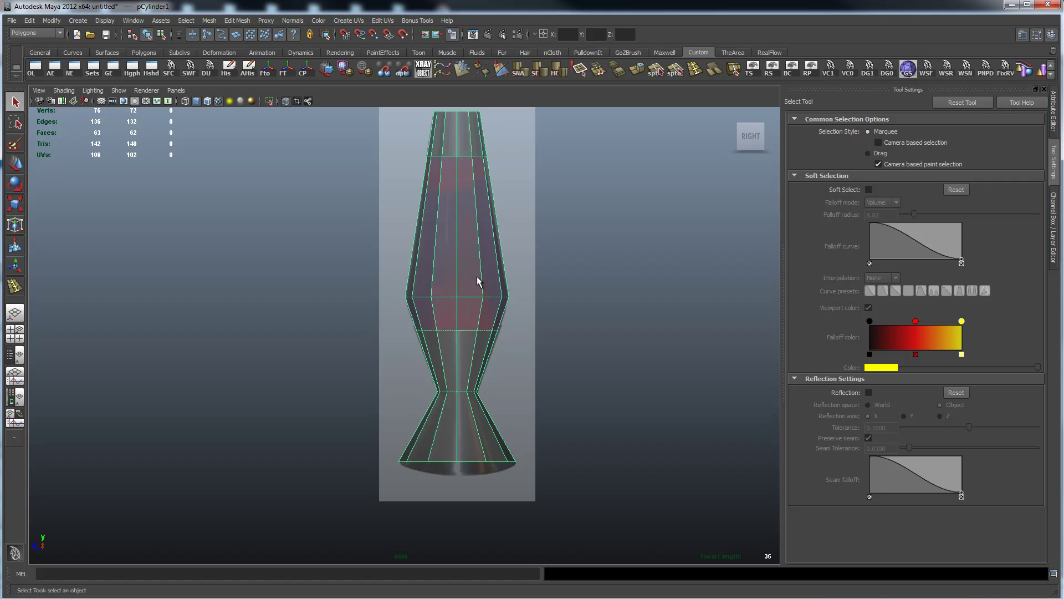
Duplicate the lamp mesh and move the copy sideways along Z, clear of the reference image.
key(ctrl+d)
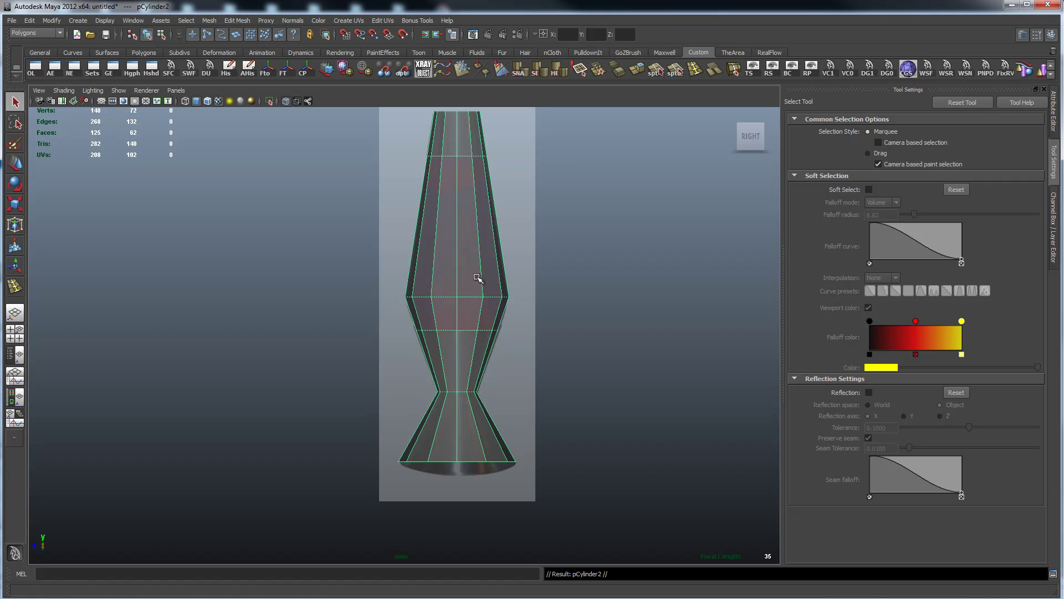
key(w)
drag(390, 313, 234, 312)
Delete the original lamp's liquid-section faces between the cap loop and the base loop.
click(473, 256)
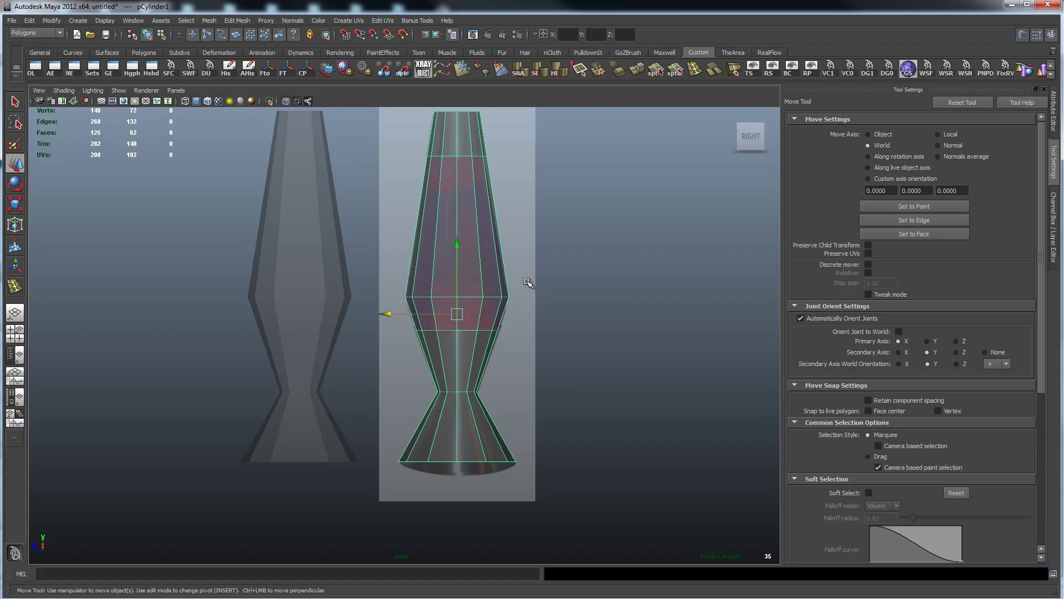
right_drag(476, 272, 478, 298)
drag(392, 194, 549, 308)
key(Delete)
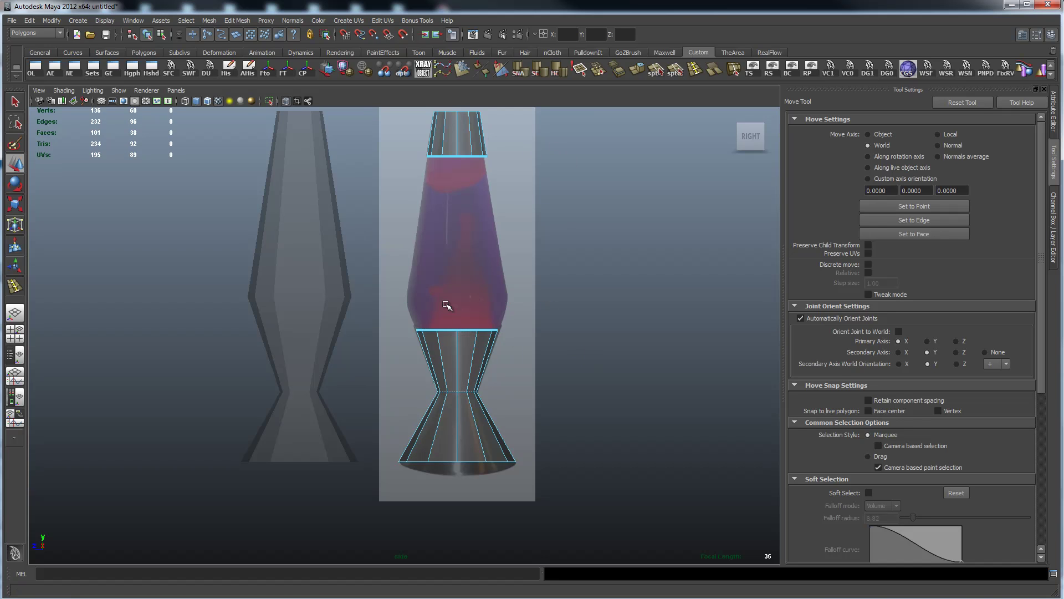
Delete the copied lamp's flared foot faces below the narrow waist.
click(316, 348)
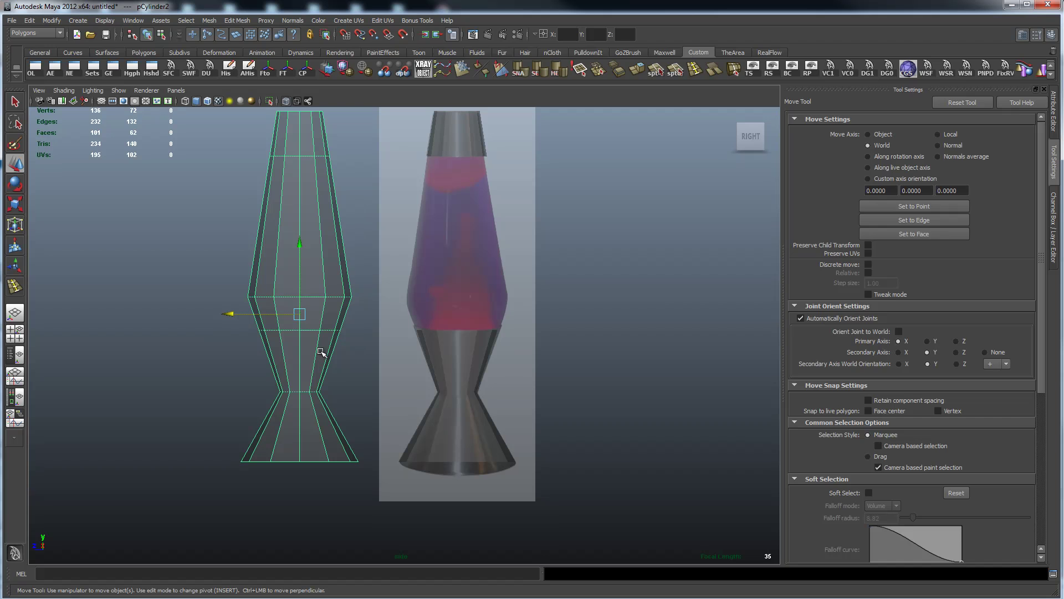
alt+middle_drag(361, 195, 372, 263)
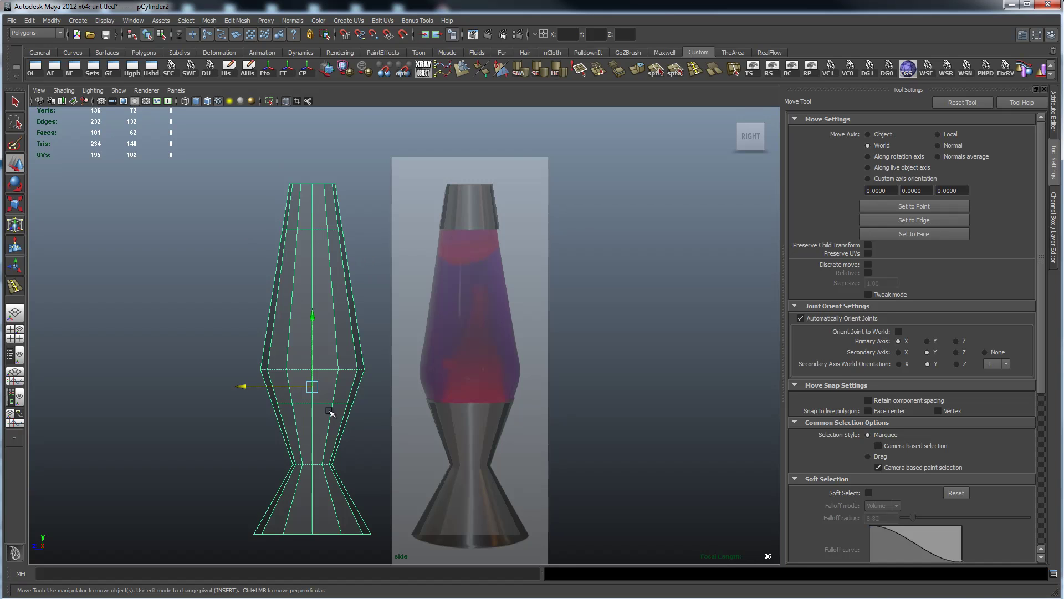
alt+middle_drag(355, 391, 347, 319)
right_drag(324, 404, 329, 436)
drag(196, 403, 386, 506)
key(Delete)
Select the copy's two full horizontal edge loops at the metal cap and metal base boundaries.
right_drag(335, 338, 332, 319)
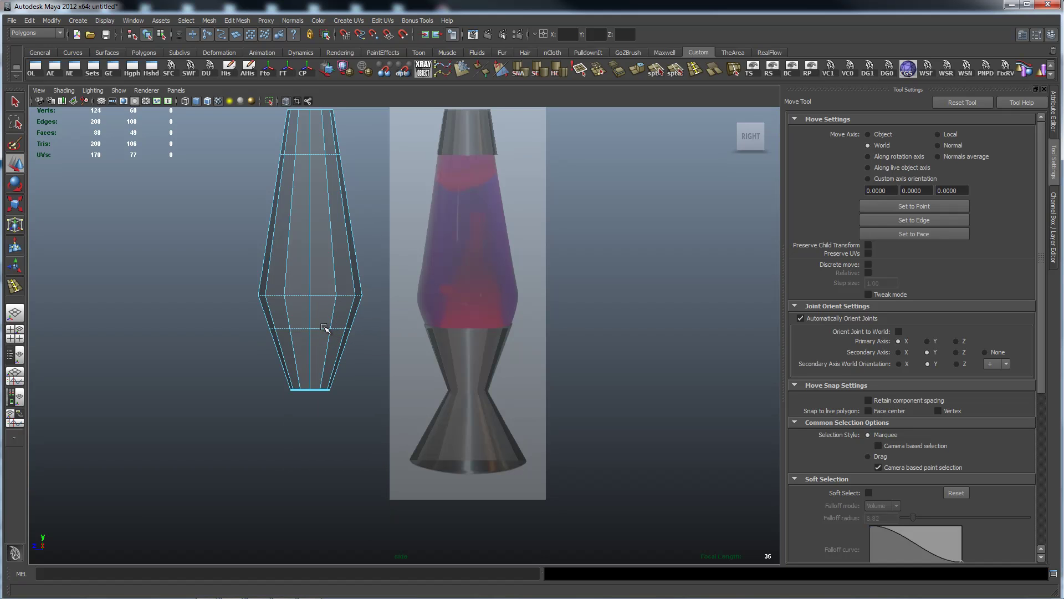
double_click(324, 328)
shift+double_click(319, 154)
shift+right_drag(325, 223, 326, 225)
click(394, 178)
double_click(320, 328)
shift+double_click(317, 154)
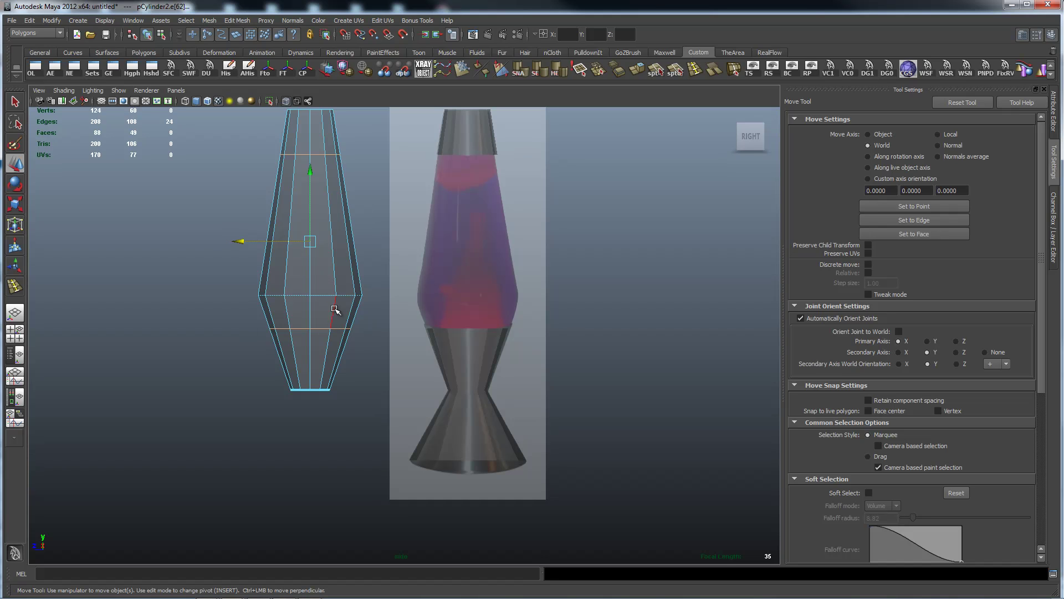
Try removing both selected edge loops with the Delete Edge command, and undo the deletion.
shift+right_click(321, 262)
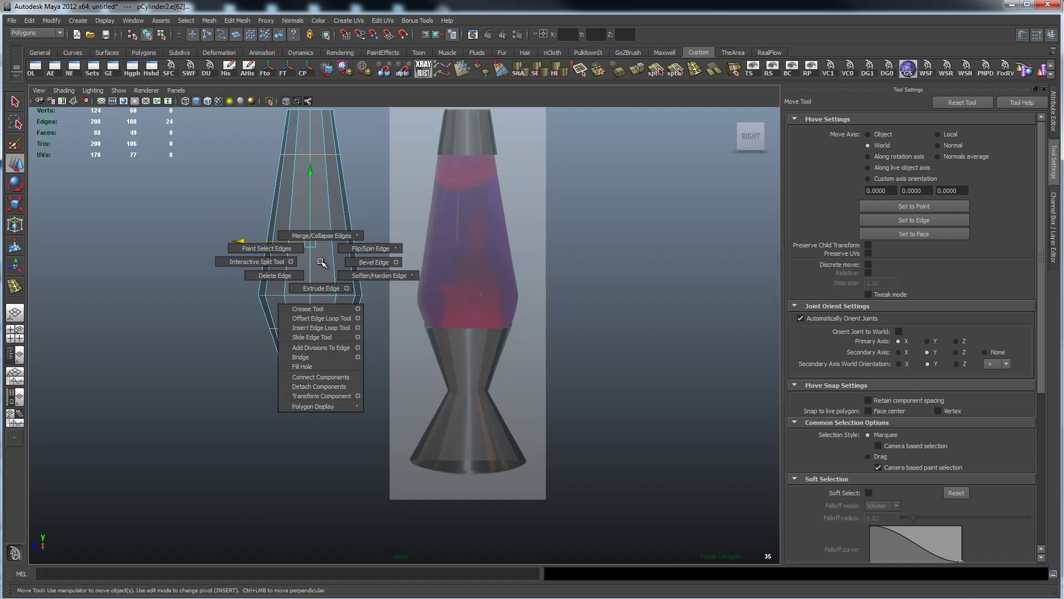
shift+right_click(321, 262)
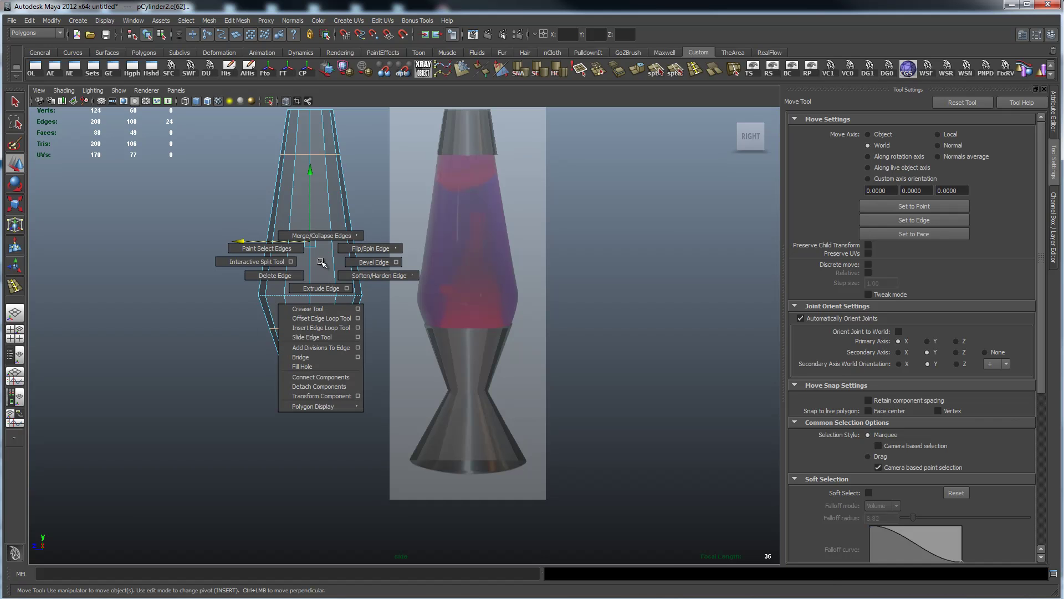
click(269, 276)
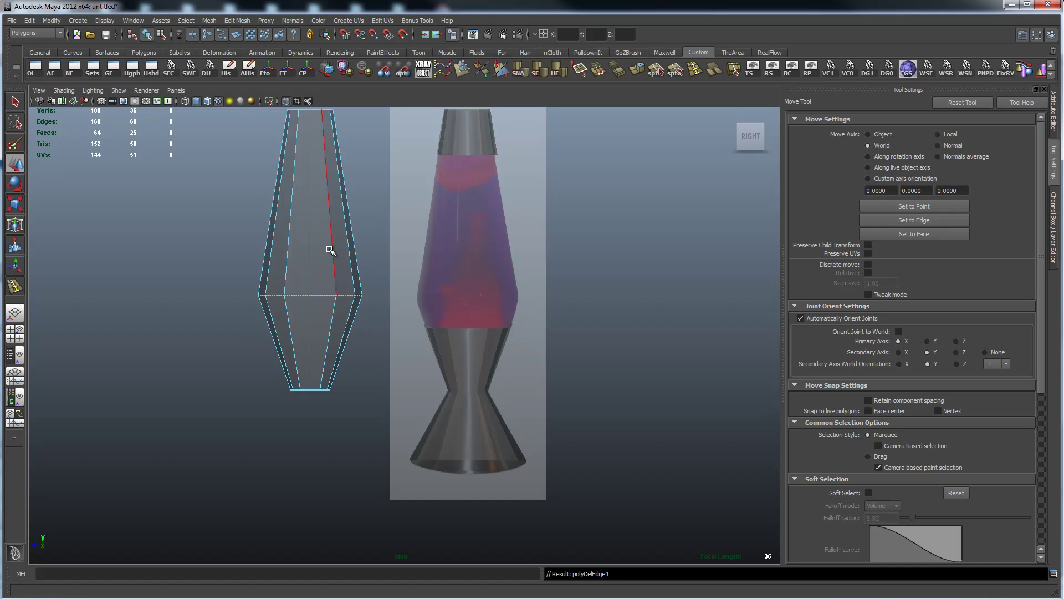
key(ctrl+z)
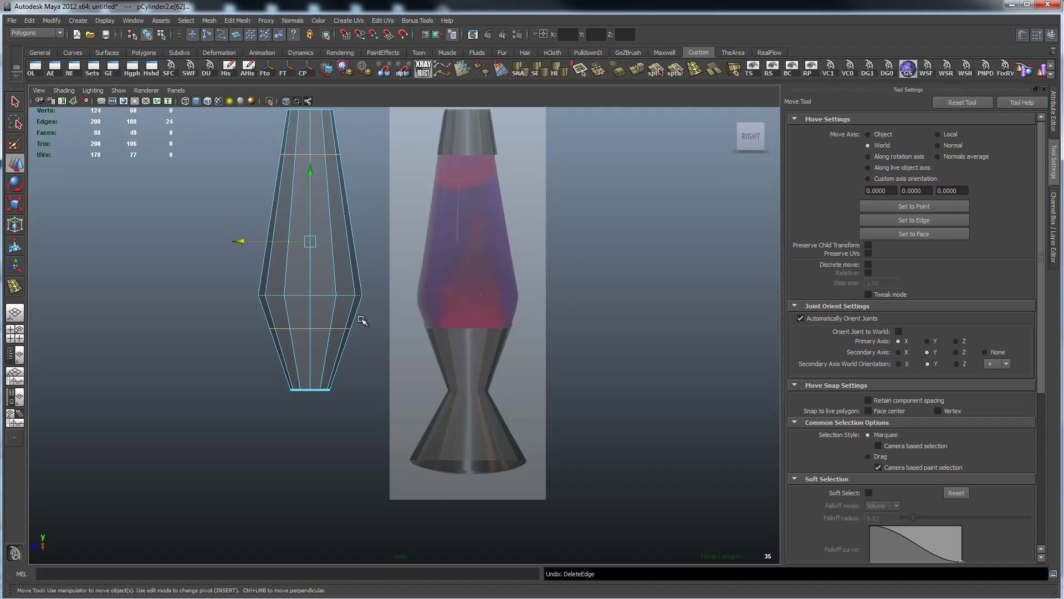
Delete only the edges of the two selected loops, and remove the leftover vertex rings at both heights.
shift+right_drag(283, 290, 230, 240)
drag(201, 263, 390, 421)
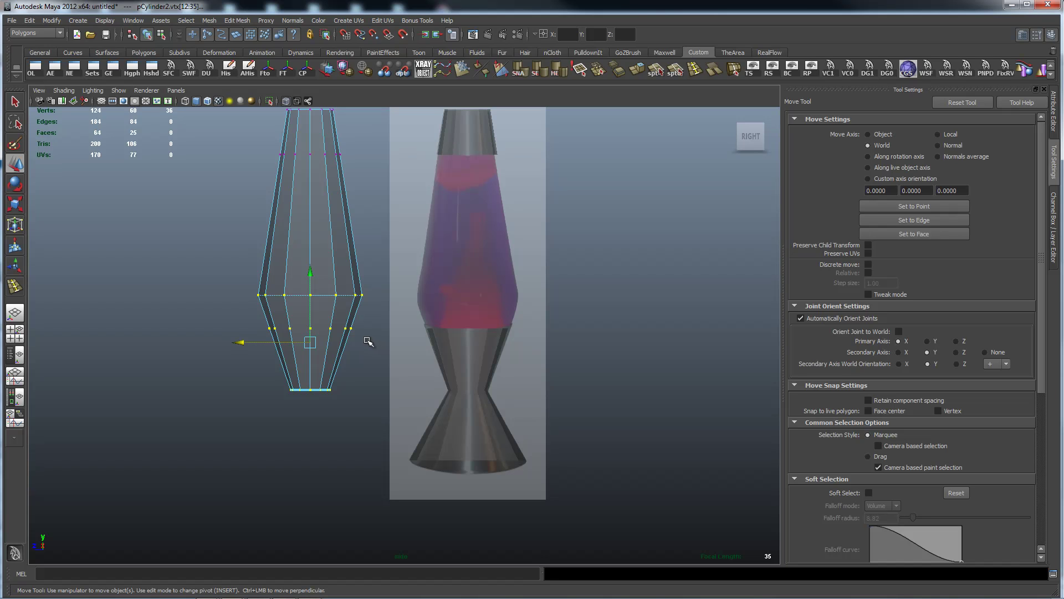
drag(237, 317, 379, 358)
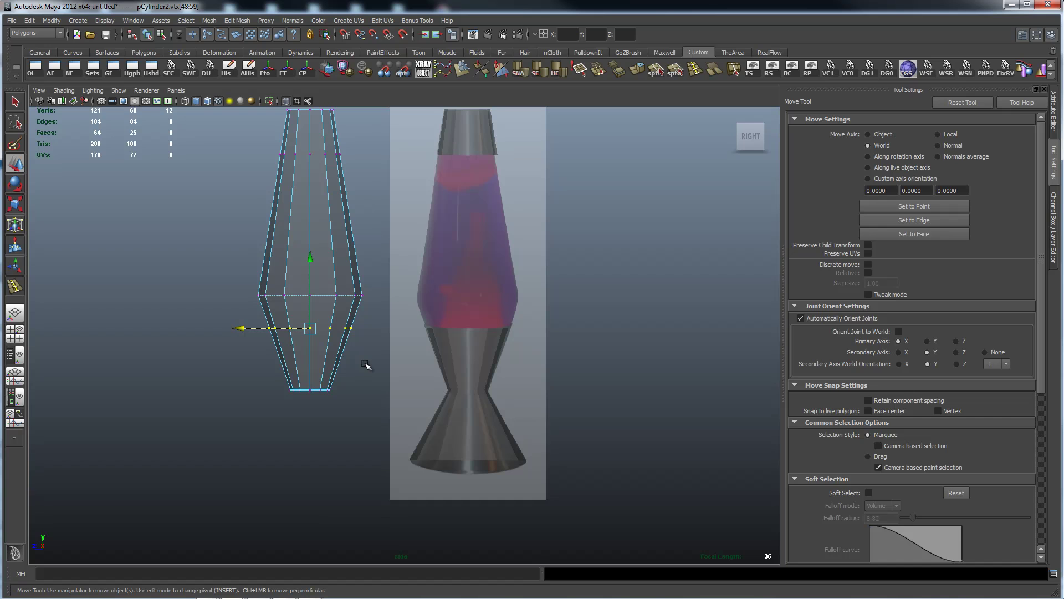
shift+drag(261, 138, 363, 179)
key(ctrl+Delete)
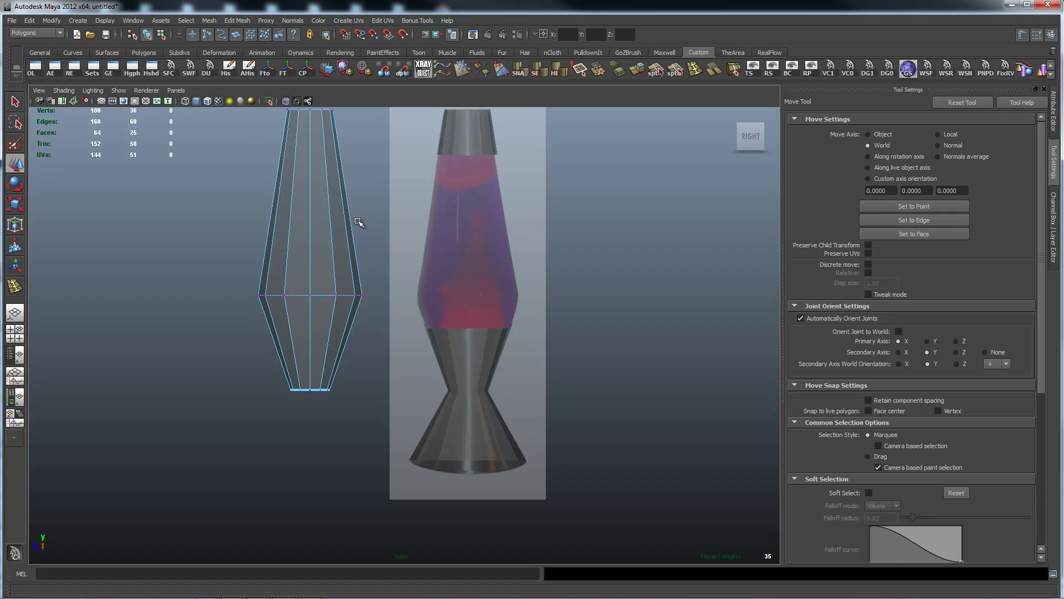
Insert a horizontal edge loop just above the copy's bottom end and another just below its top end.
right_drag(335, 360, 373, 352)
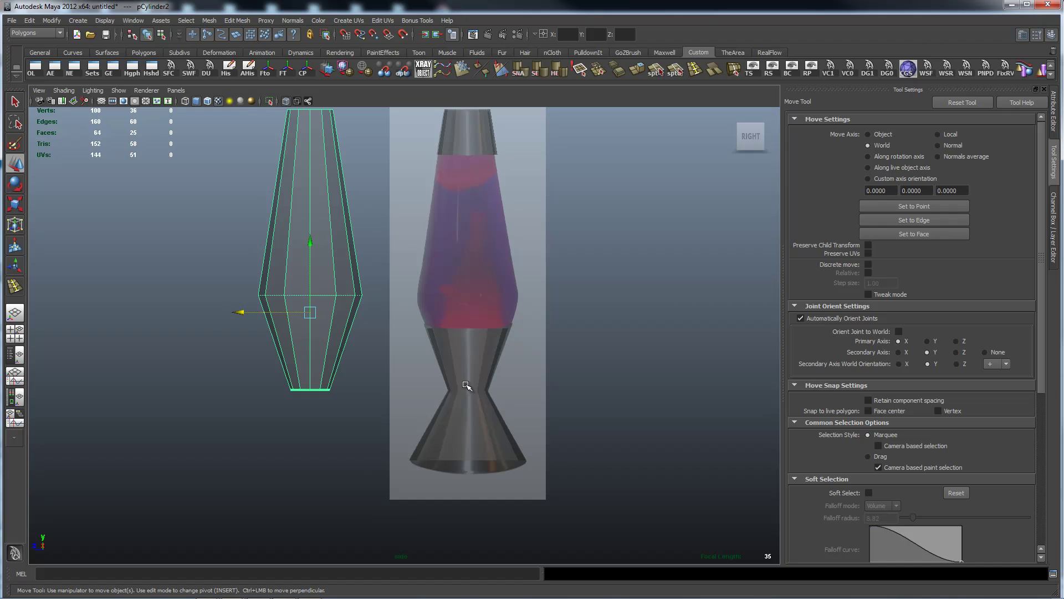
right_drag(320, 379, 357, 432)
click(328, 371)
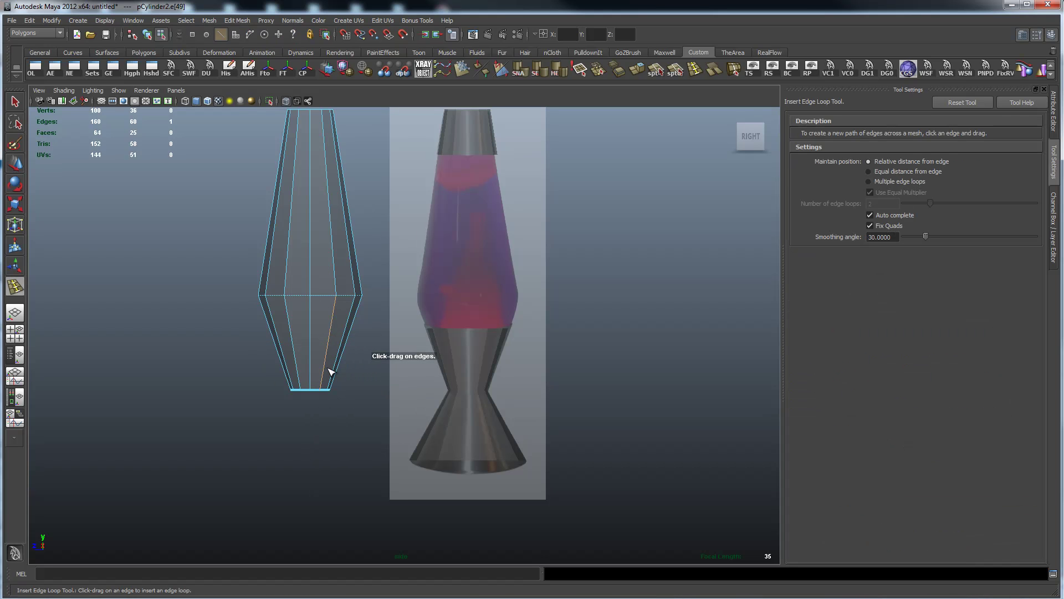
drag(326, 370, 325, 370)
alt+middle_drag(390, 267, 403, 402)
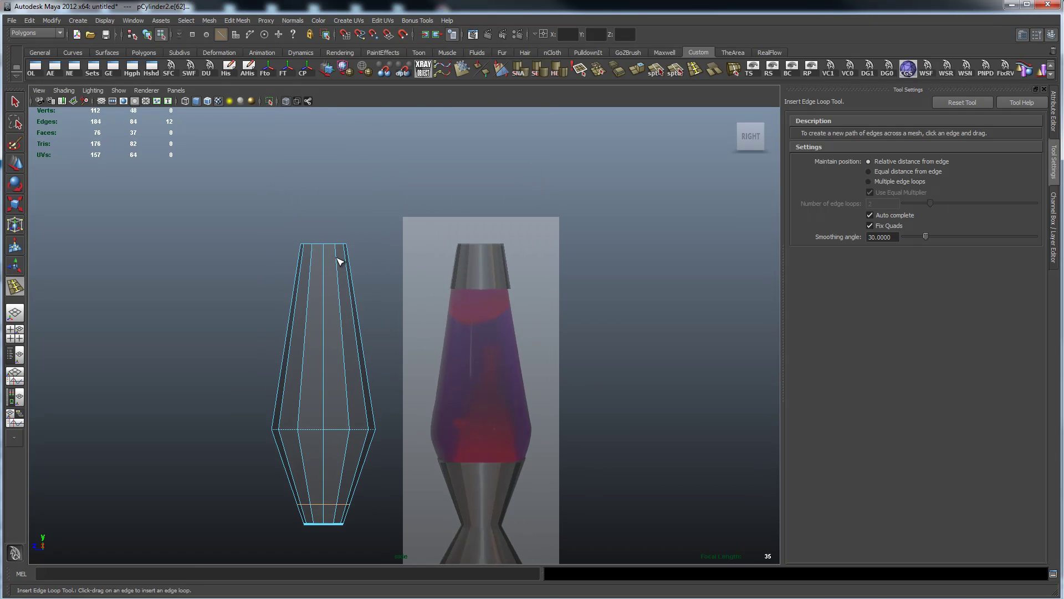
drag(341, 261, 341, 260)
Delete the copy's top and bottom end faces beyond the new edge loops, and return it to object mode.
key(q)
right_click(391, 246)
right_click(340, 252)
right_drag(340, 250, 344, 272)
drag(369, 256, 369, 257)
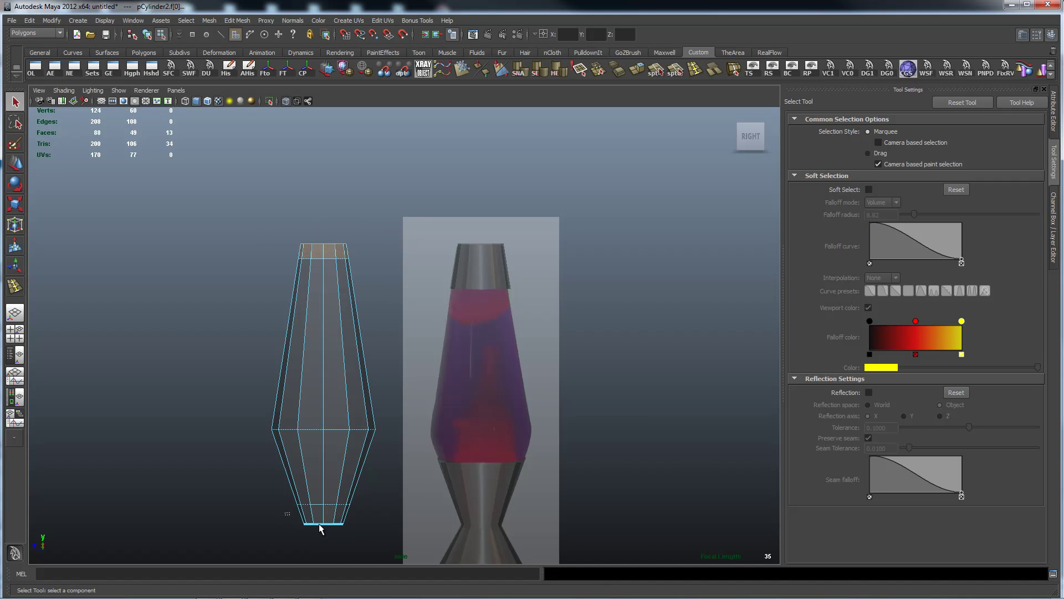
shift+drag(284, 511, 359, 524)
key(Delete)
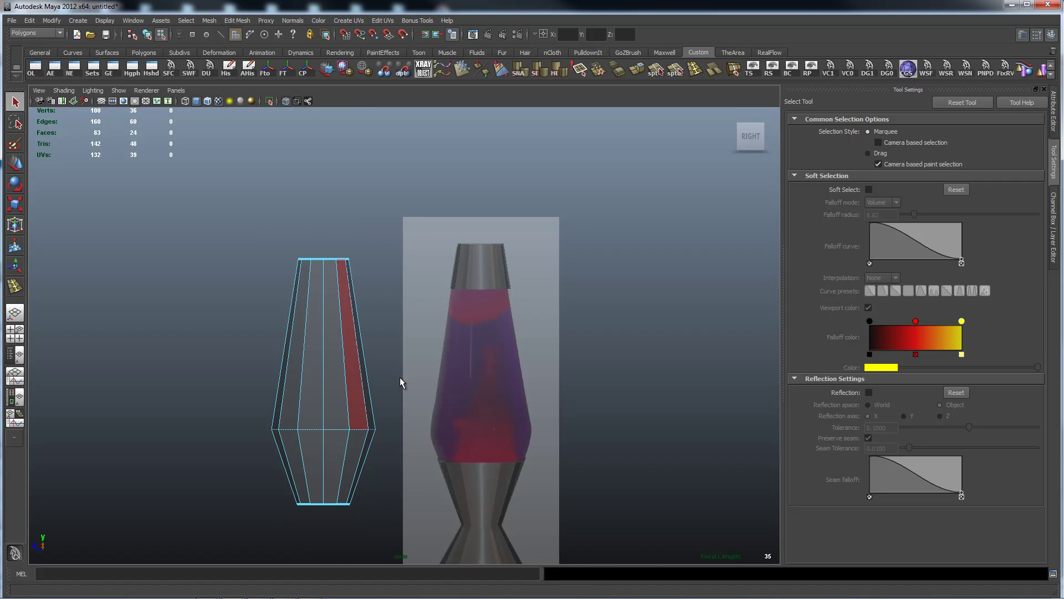
alt+right_drag(628, 368, 473, 368)
right_drag(385, 393, 335, 381)
click(357, 396)
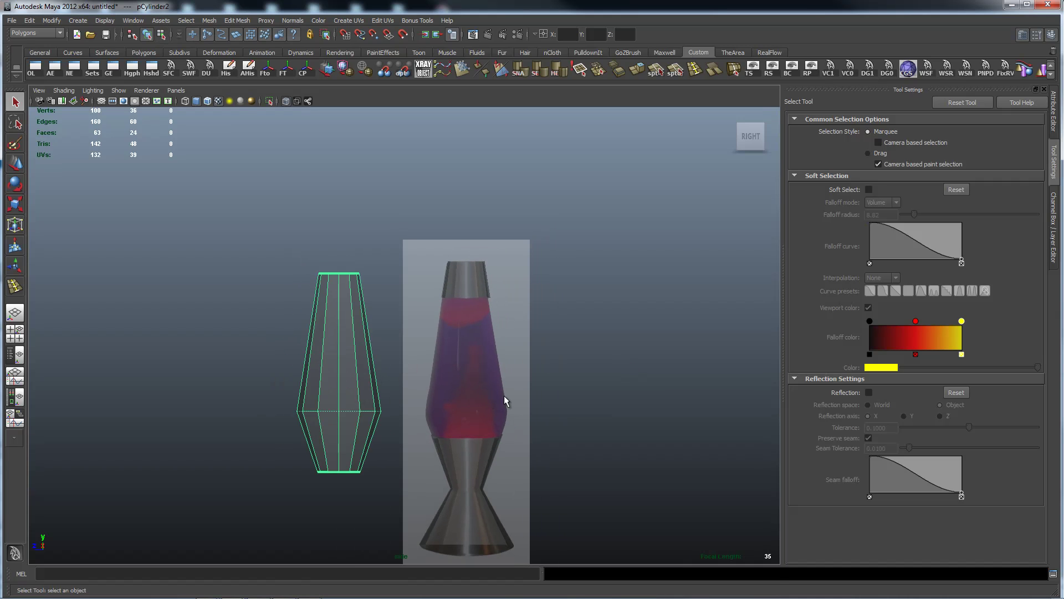
Try setting the copy's Translate X, Y and Z to 0, and undo the change.
click(1054, 244)
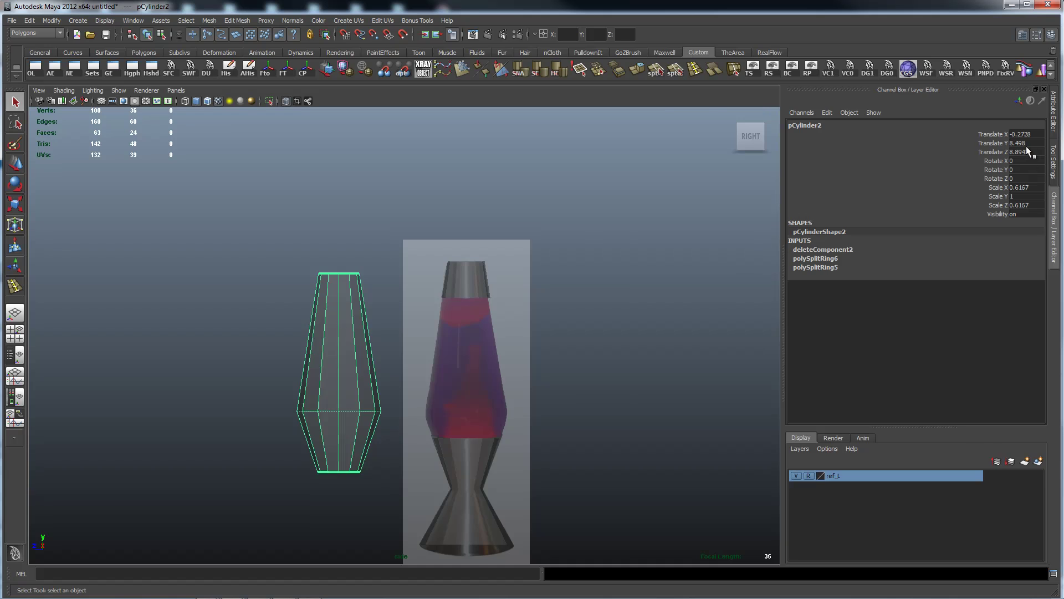
text(0)
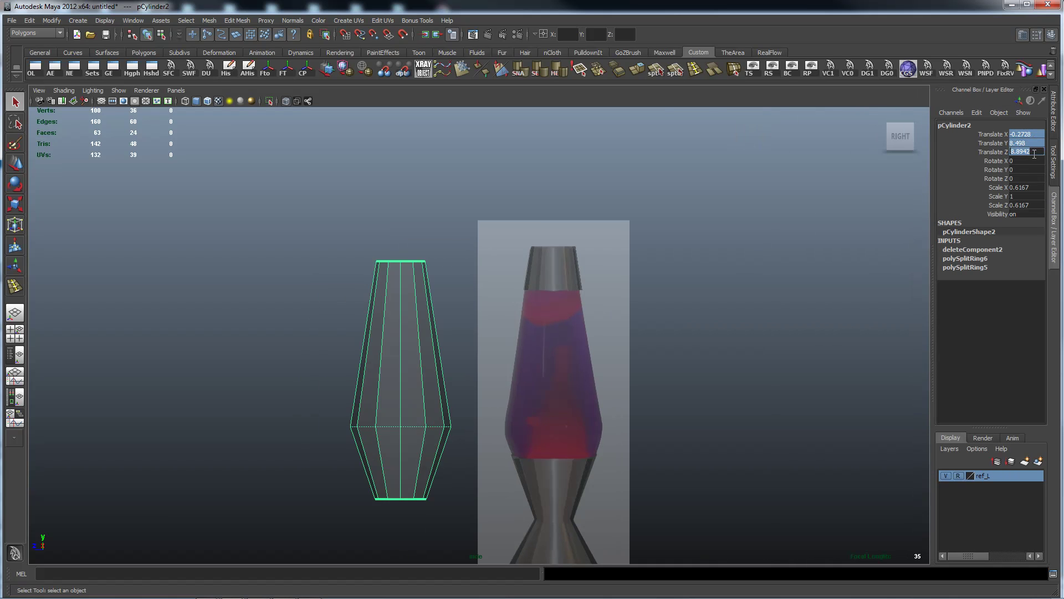
key(Return)
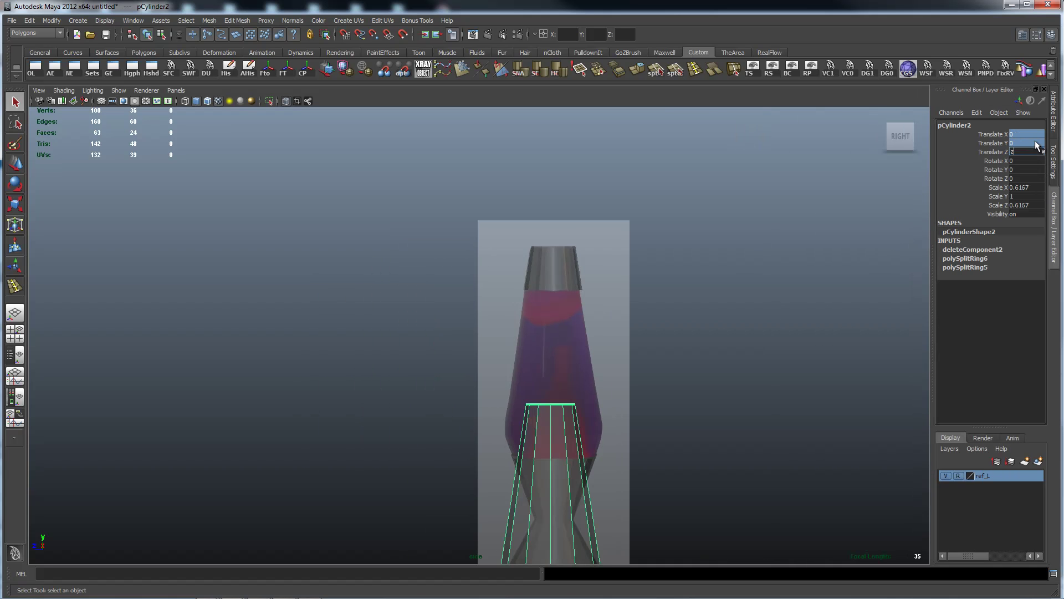
click(840, 181)
key(ctrl+z)
key(ctrl+z)
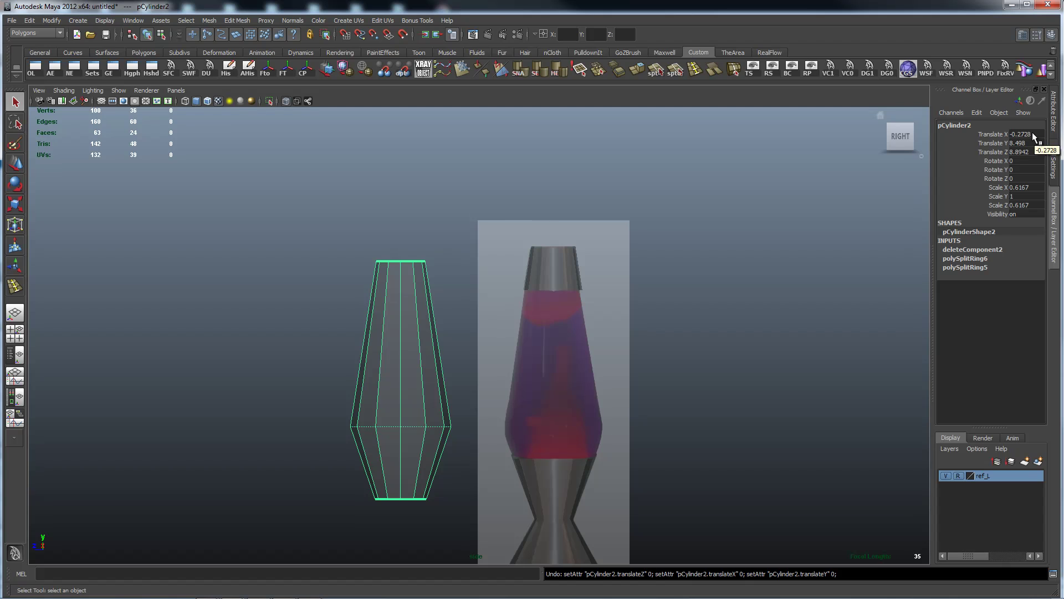
Try setting only the copy's Translate X and Translate Z to 0, and undo the change.
ctrl+click(1032, 152)
text(0)
key(Return)
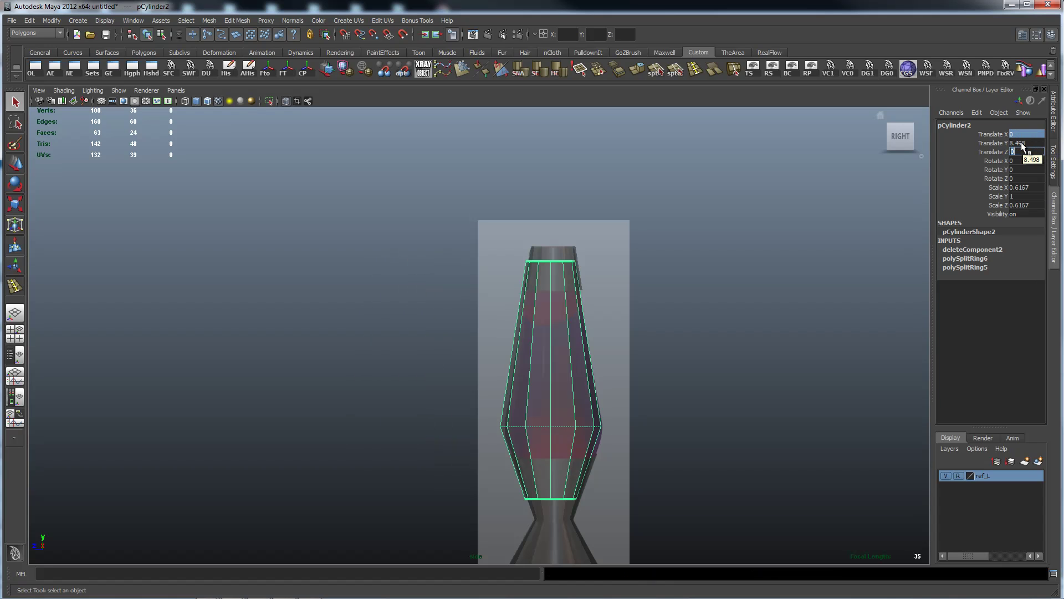
alt+middle_drag(640, 321, 598, 280)
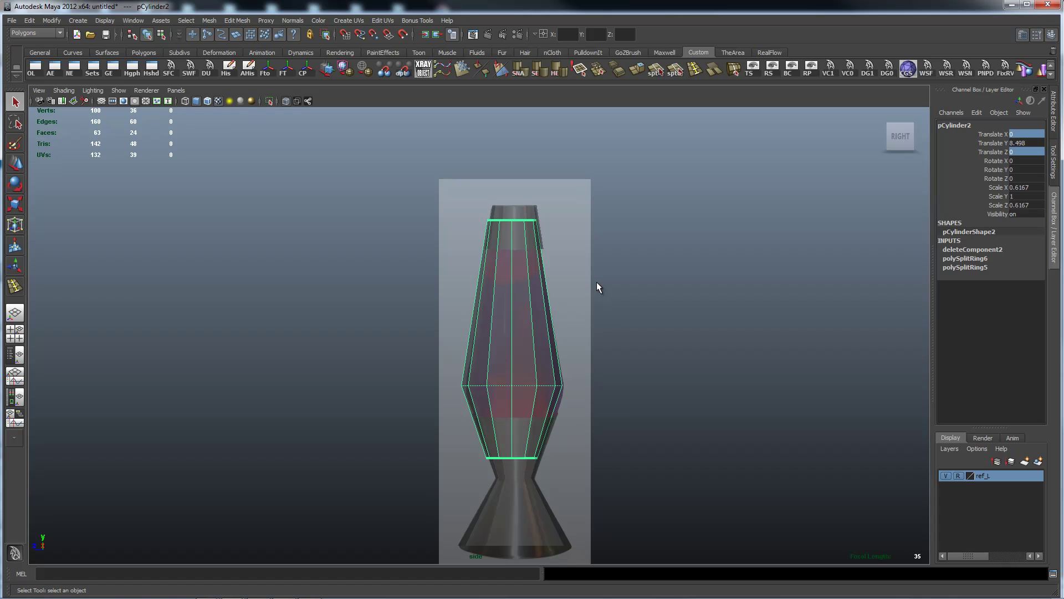
alt+right_drag(467, 302, 591, 337)
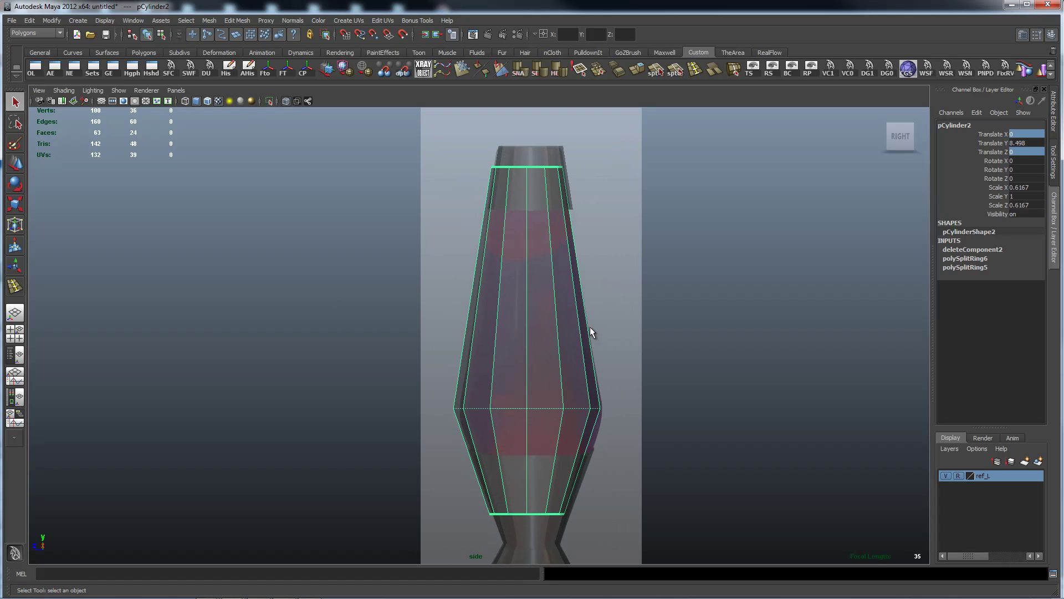
key(ctrl+z)
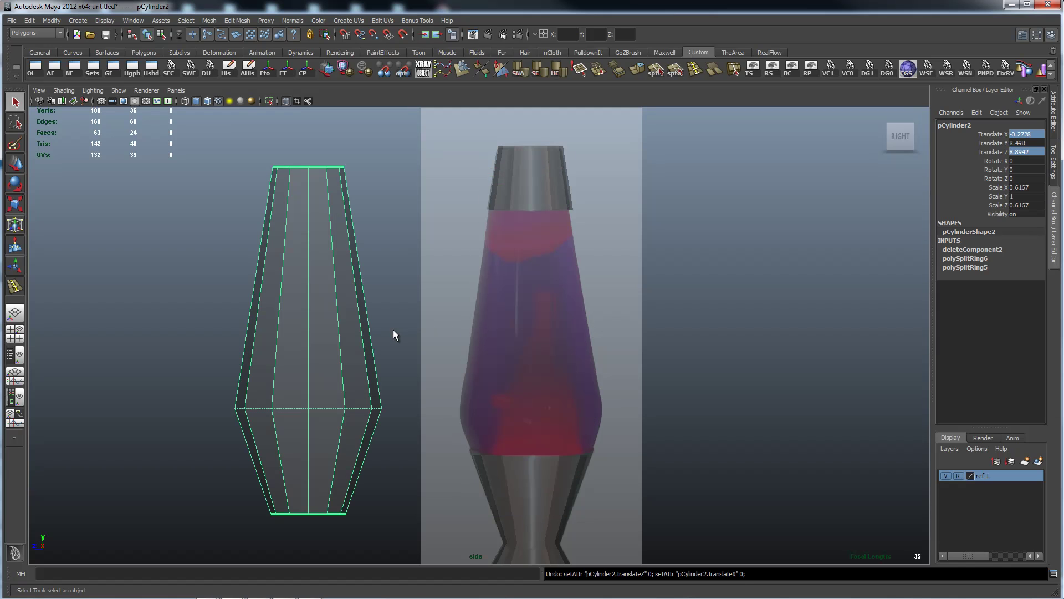
Move the glass copy back along Z until it lines up with the metal cap and base, and deselect it.
key(w)
drag(241, 436, 463, 436)
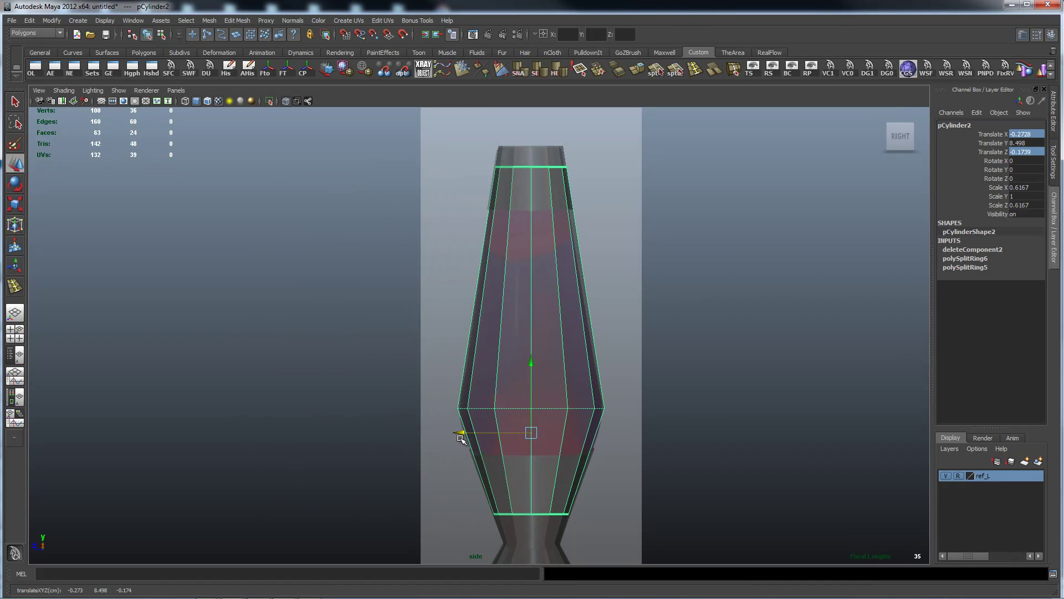
alt+middle_drag(519, 285, 509, 462)
alt+right_drag(393, 400, 1063, 422)
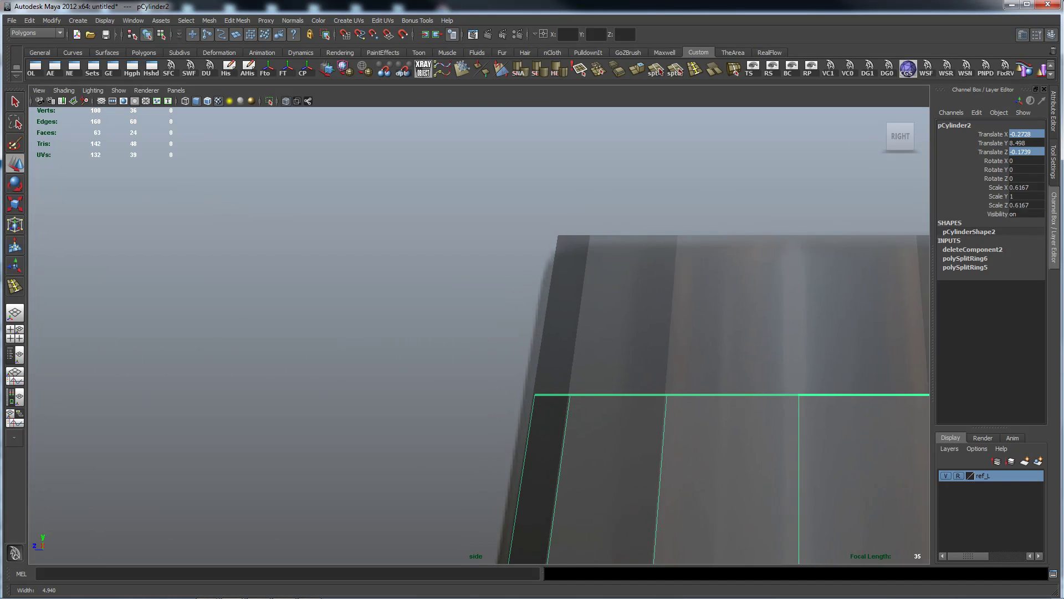
middle_drag(678, 387, 676, 385)
alt+right_drag(748, 352, 702, 284)
click(701, 284)
Examine in the perspective view how the glass copy fits inside the metal cap and base.
key(space)
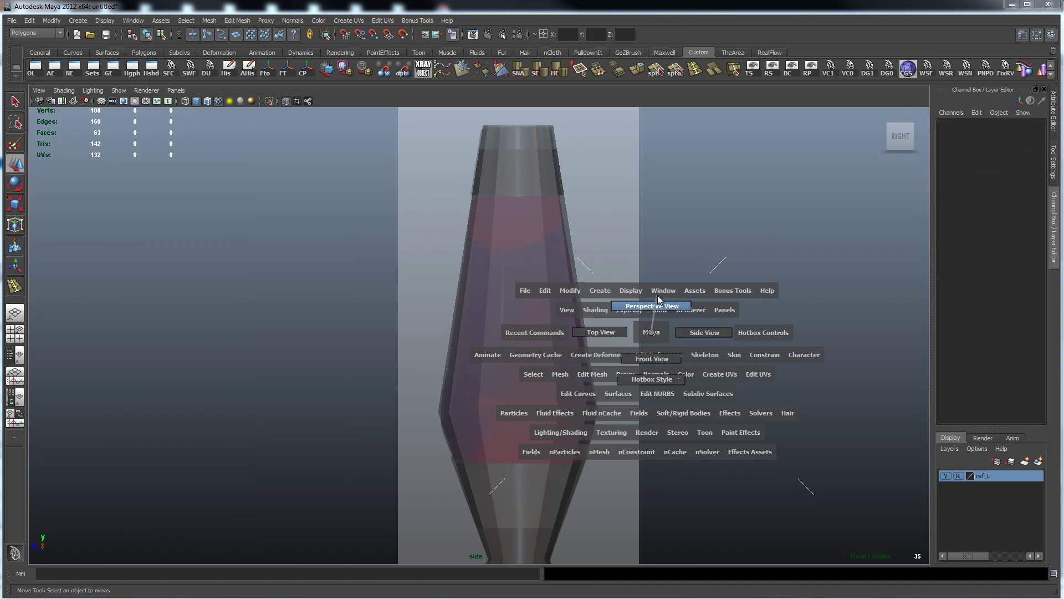
drag(655, 302, 640, 378)
click(609, 456)
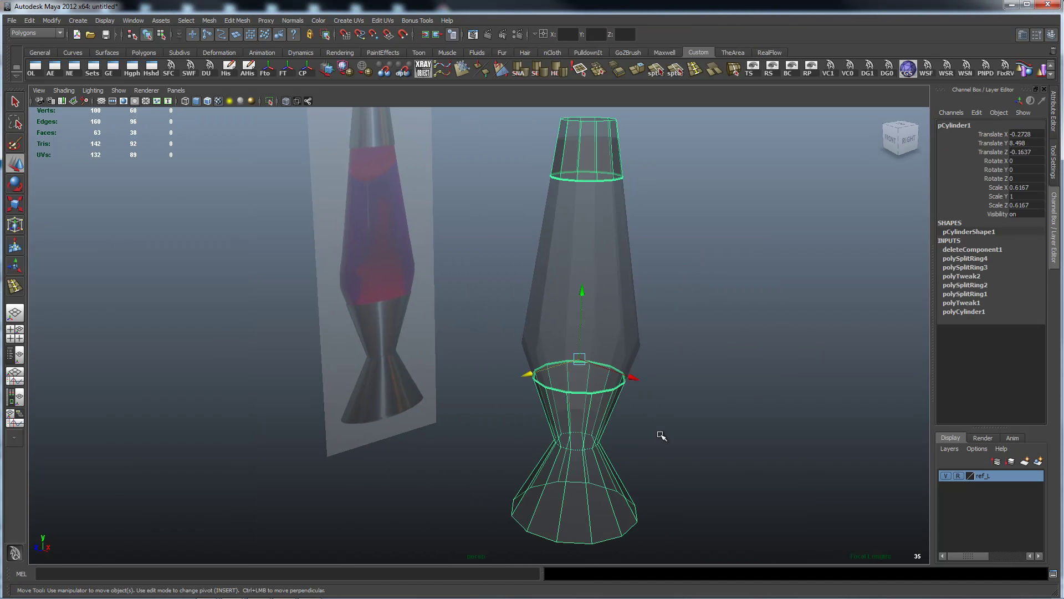
alt+right_drag(744, 231, 708, 271)
alt+middle_drag(708, 271, 716, 339)
key(z)
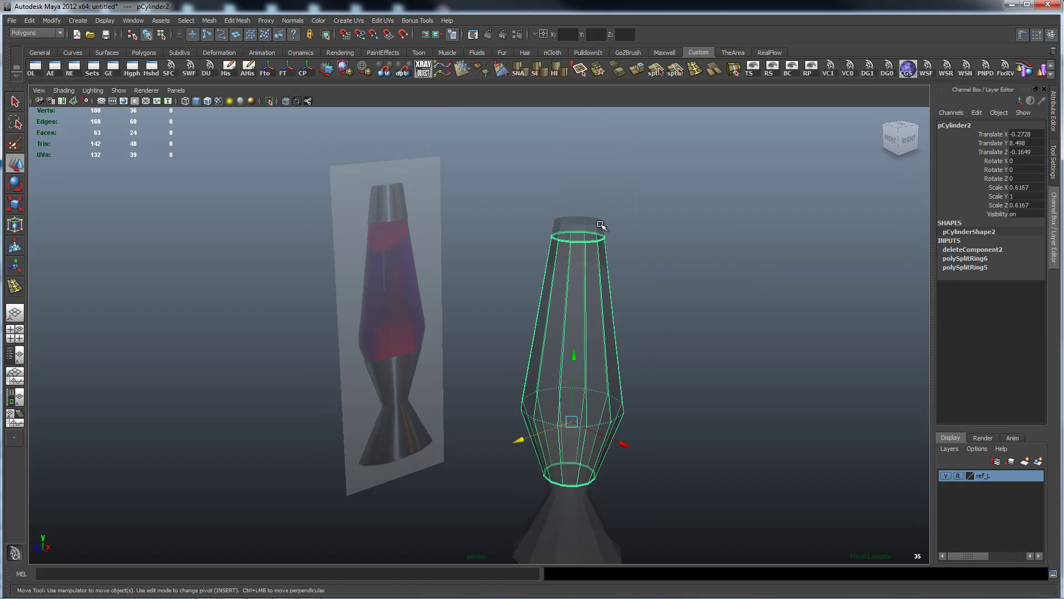
key(shift+z)
alt+drag(686, 349, 665, 318)
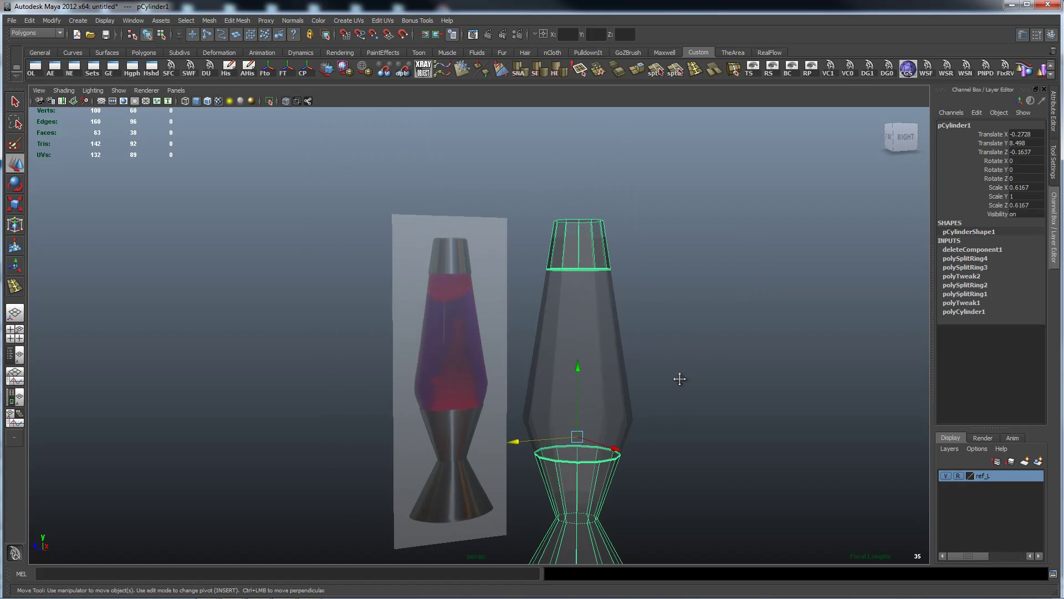
alt+middle_drag(680, 391, 679, 322)
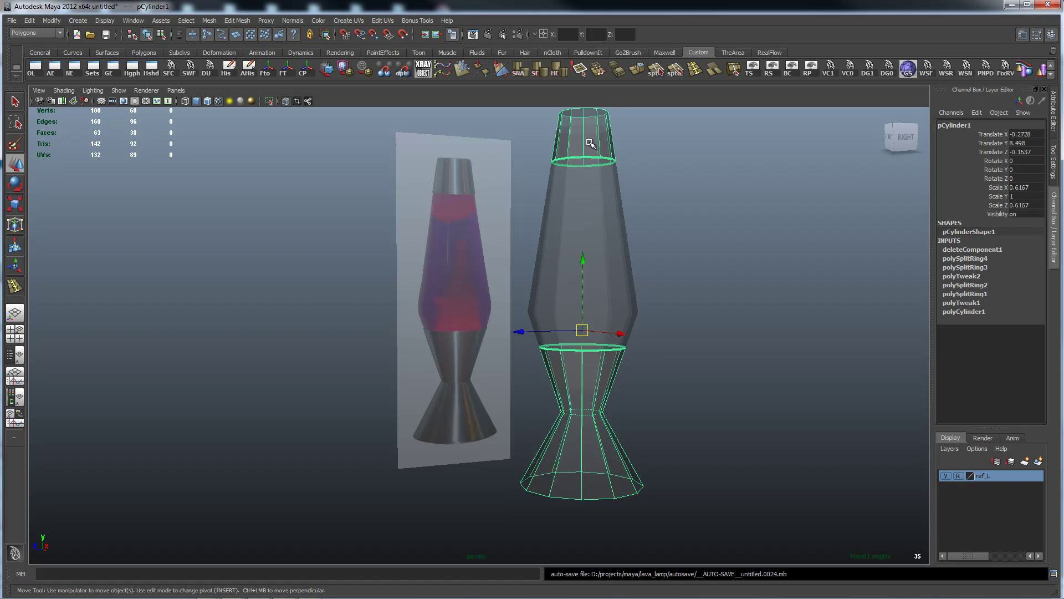
Scale the glass container inward on X and Z only, to about 0.603, so it sits inside the metal cap and base.
alt+drag(690, 211, 686, 250)
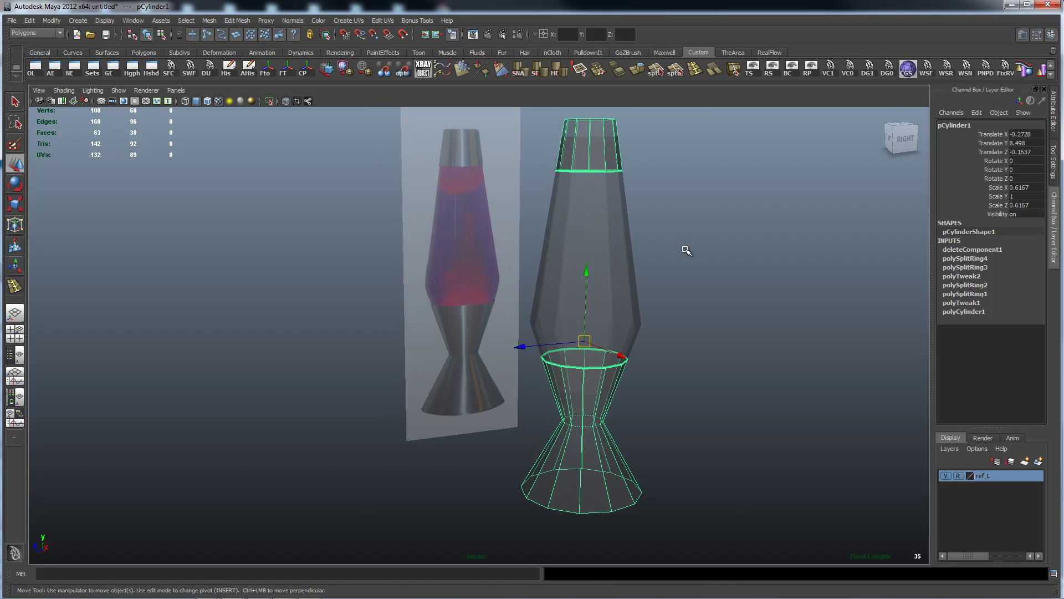
click(617, 285)
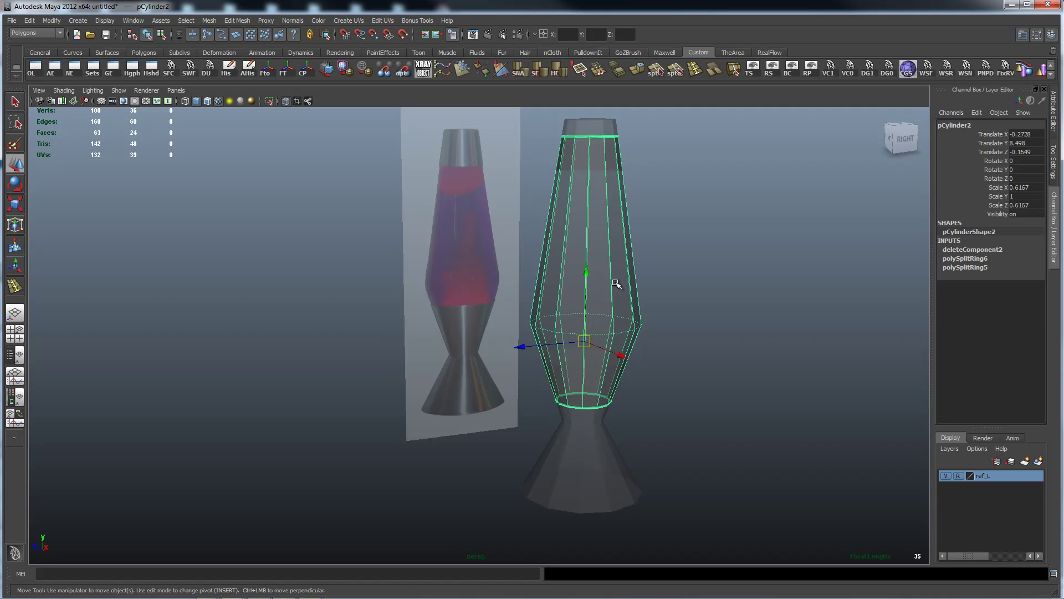
key(r)
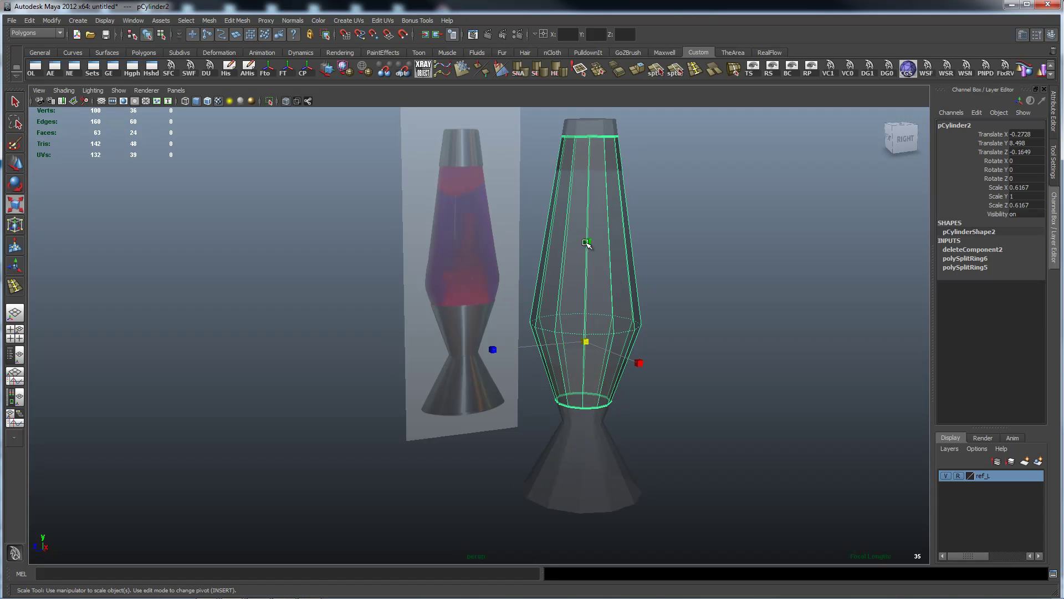
ctrl+drag(590, 245, 592, 246)
alt+drag(699, 245, 688, 228)
alt+middle_drag(688, 228, 677, 279)
alt+drag(665, 347, 669, 367)
Examine how the narrowed glass container fits inside the metal cap and base, selecting the metal parts to compare their edges.
click(600, 206)
mouse_move(671, 252)
alt+mouse_down()
mouse_move(684, 268)
mouse_move(660, 264)
alt+mouse_up()
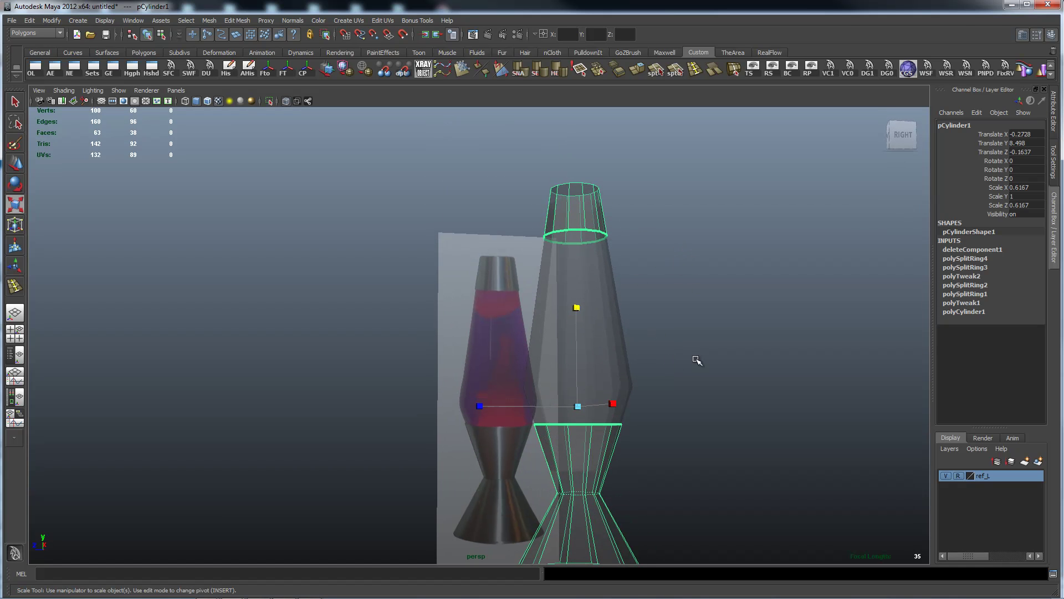
alt+right_drag(746, 346, 539, 341)
alt+drag(654, 286, 658, 307)
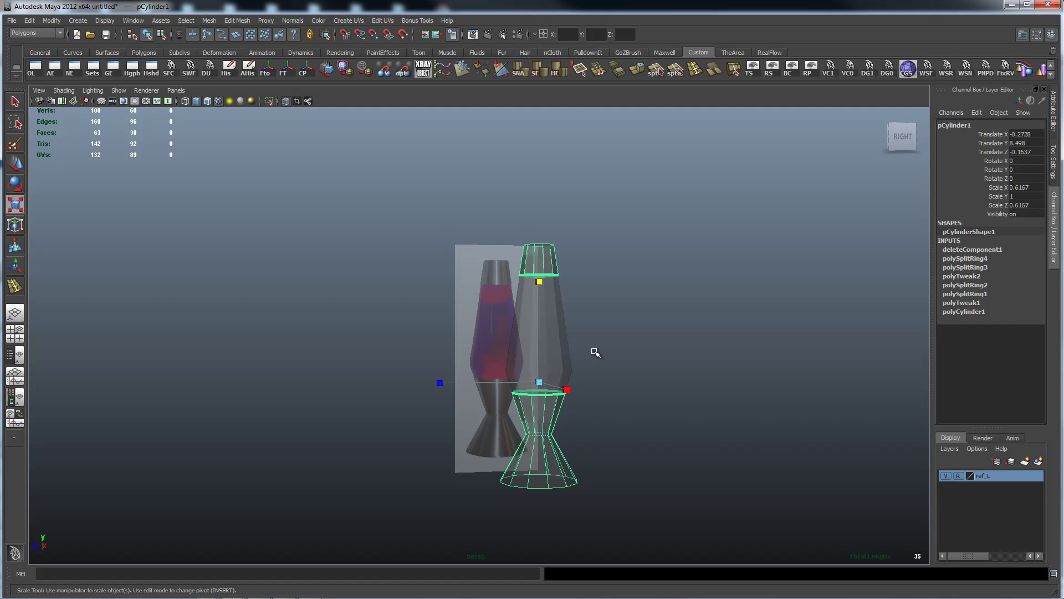
click(546, 215)
drag(534, 244, 625, 287)
click(655, 301)
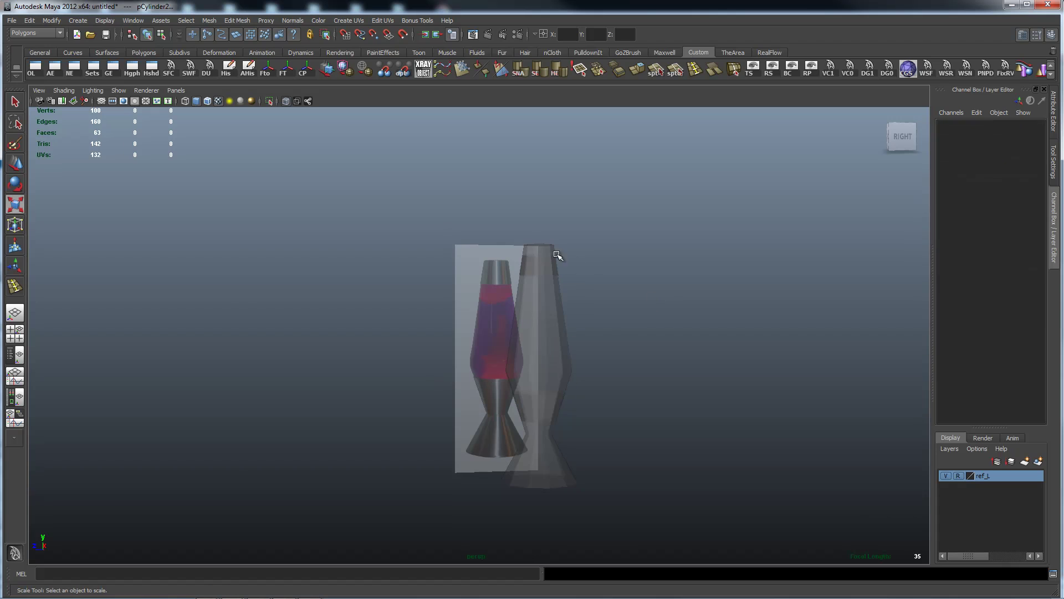
click(558, 257)
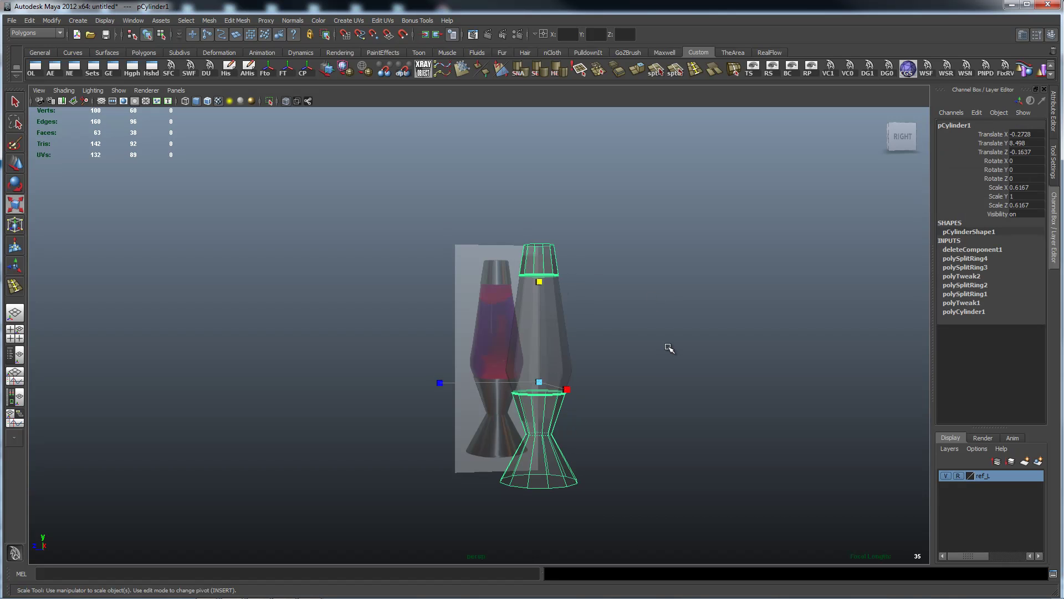
click(616, 337)
Freeze the transformations of both the glass container and the metal cap and base.
alt+drag(662, 347, 630, 323)
drag(477, 226, 595, 439)
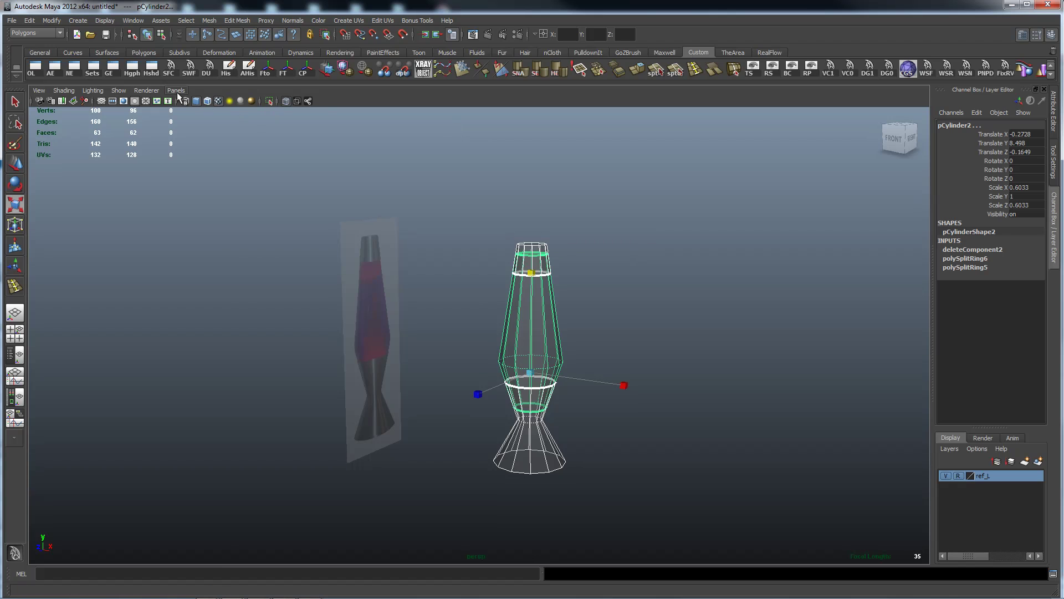
click(49, 20)
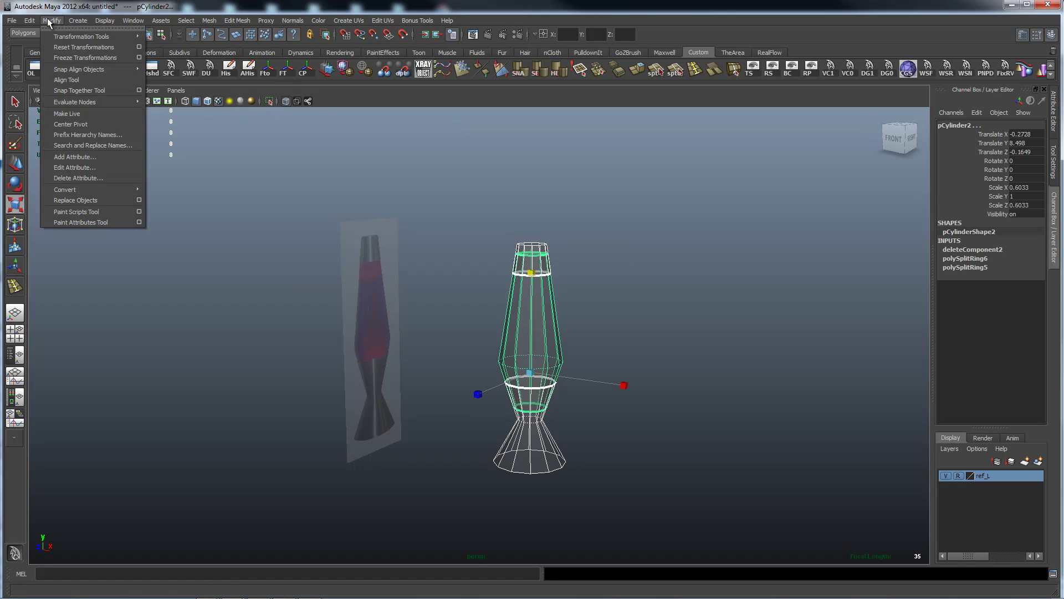
click(86, 58)
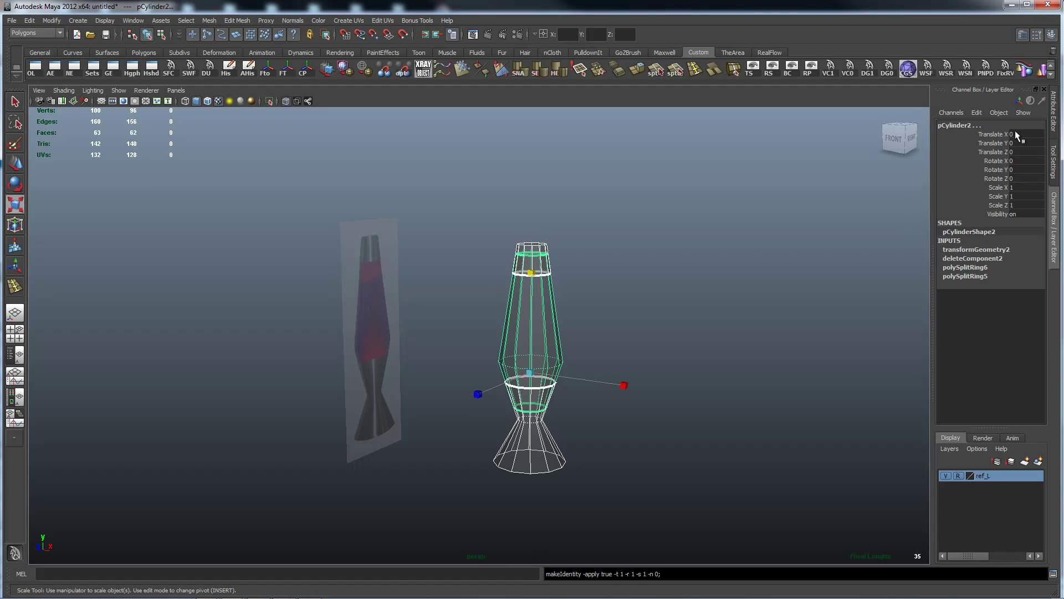
Try moving the glass container away from the metal parts along Z in shaded view, and return its Translate Z to 0.
click(624, 317)
key(5)
alt+drag(623, 317, 532, 349)
click(531, 351)
key(w)
drag(471, 388, 333, 399)
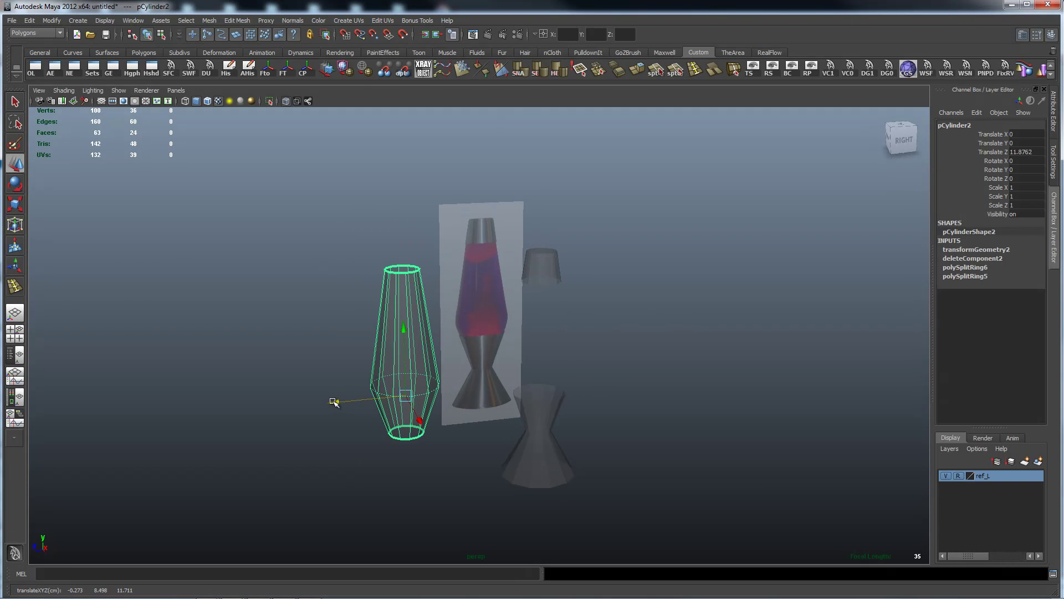
text(0)
key(Return)
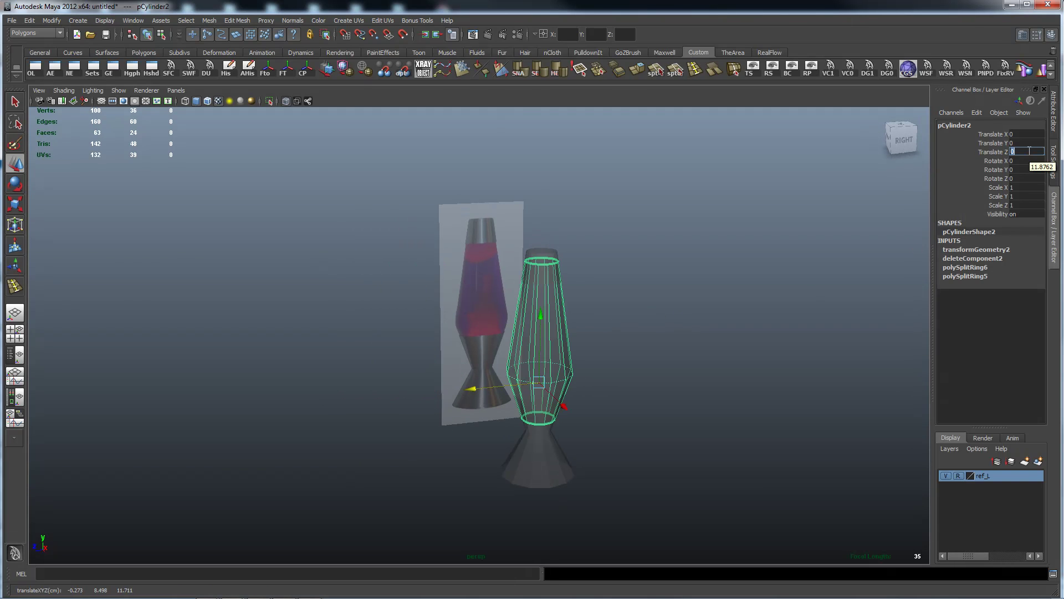
Select the metal cap and base and examine the assembled lamp beside the reference image.
alt+drag(708, 324, 659, 299)
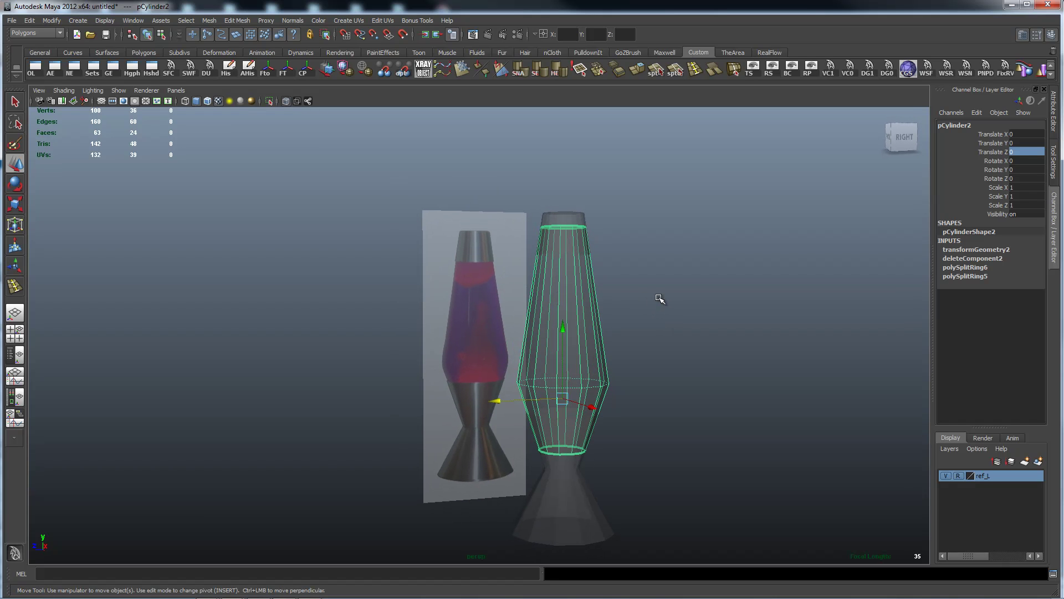
alt+drag(649, 295, 682, 289)
click(569, 242)
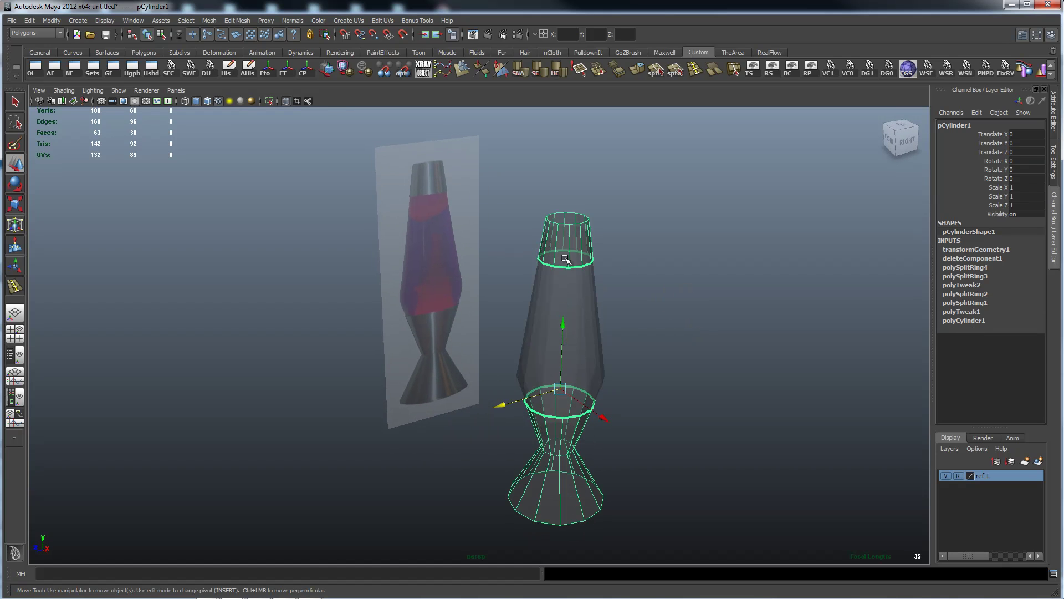
alt+drag(670, 350, 643, 313)
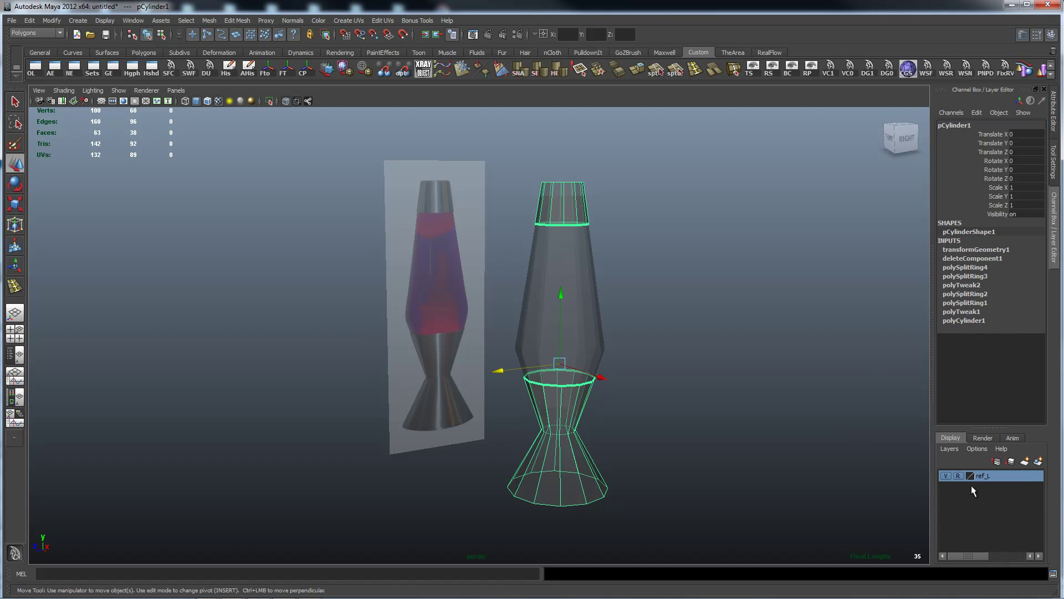
alt+drag(774, 374, 765, 361)
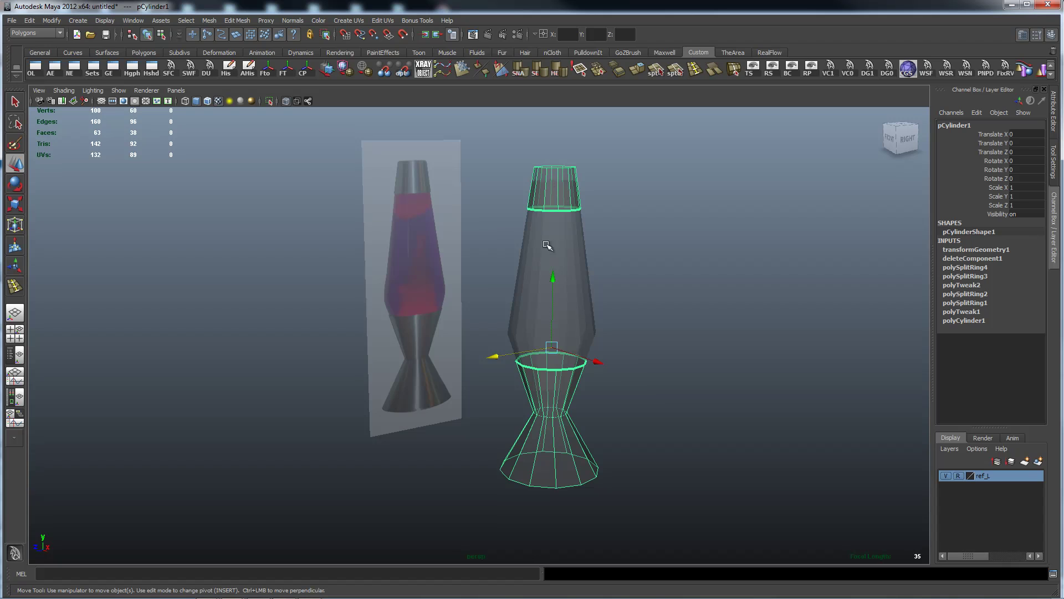